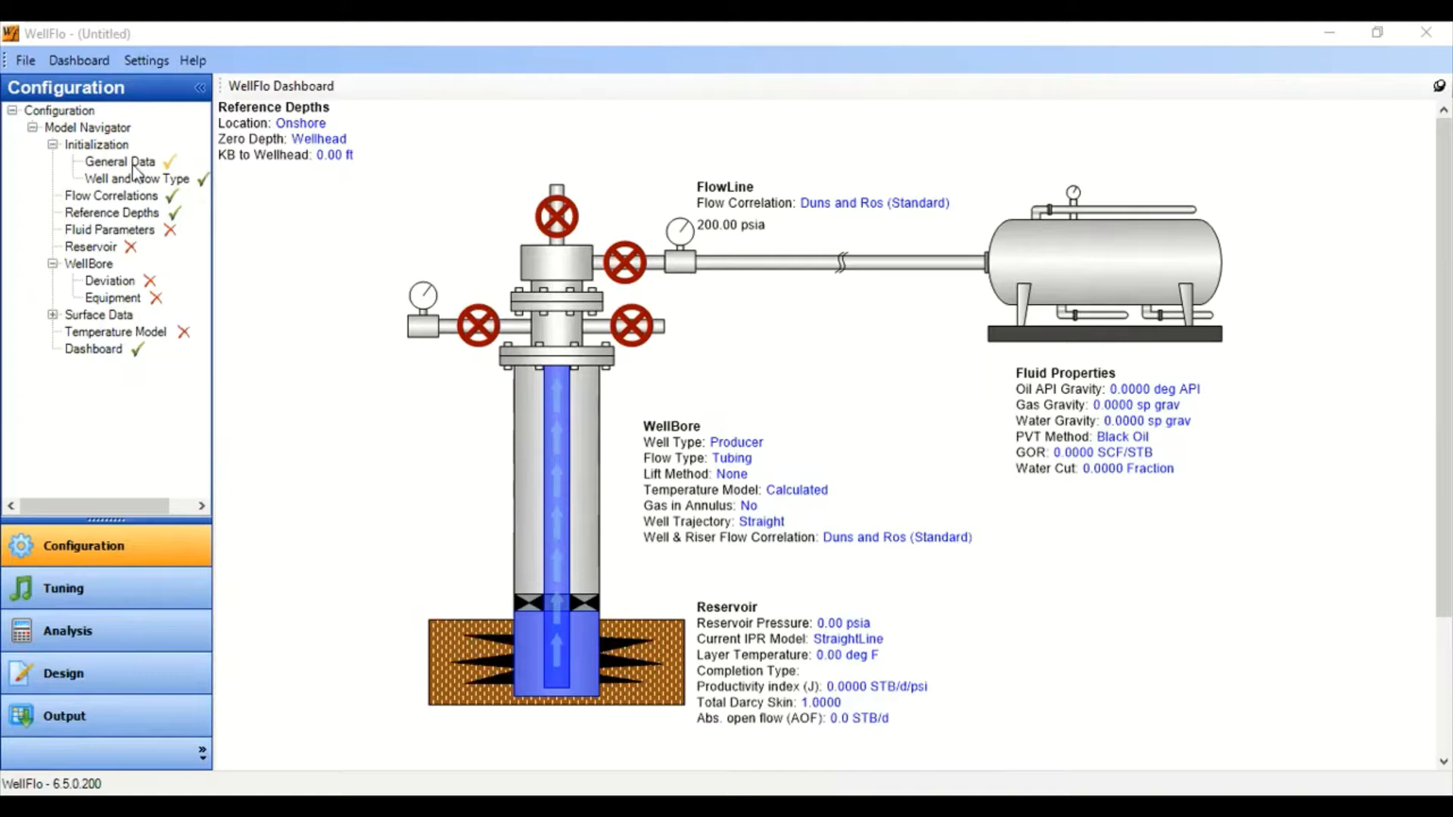
# Review the model's general data, then its well and flow type settings down to the well orientation
pyautogui.click(129, 161)
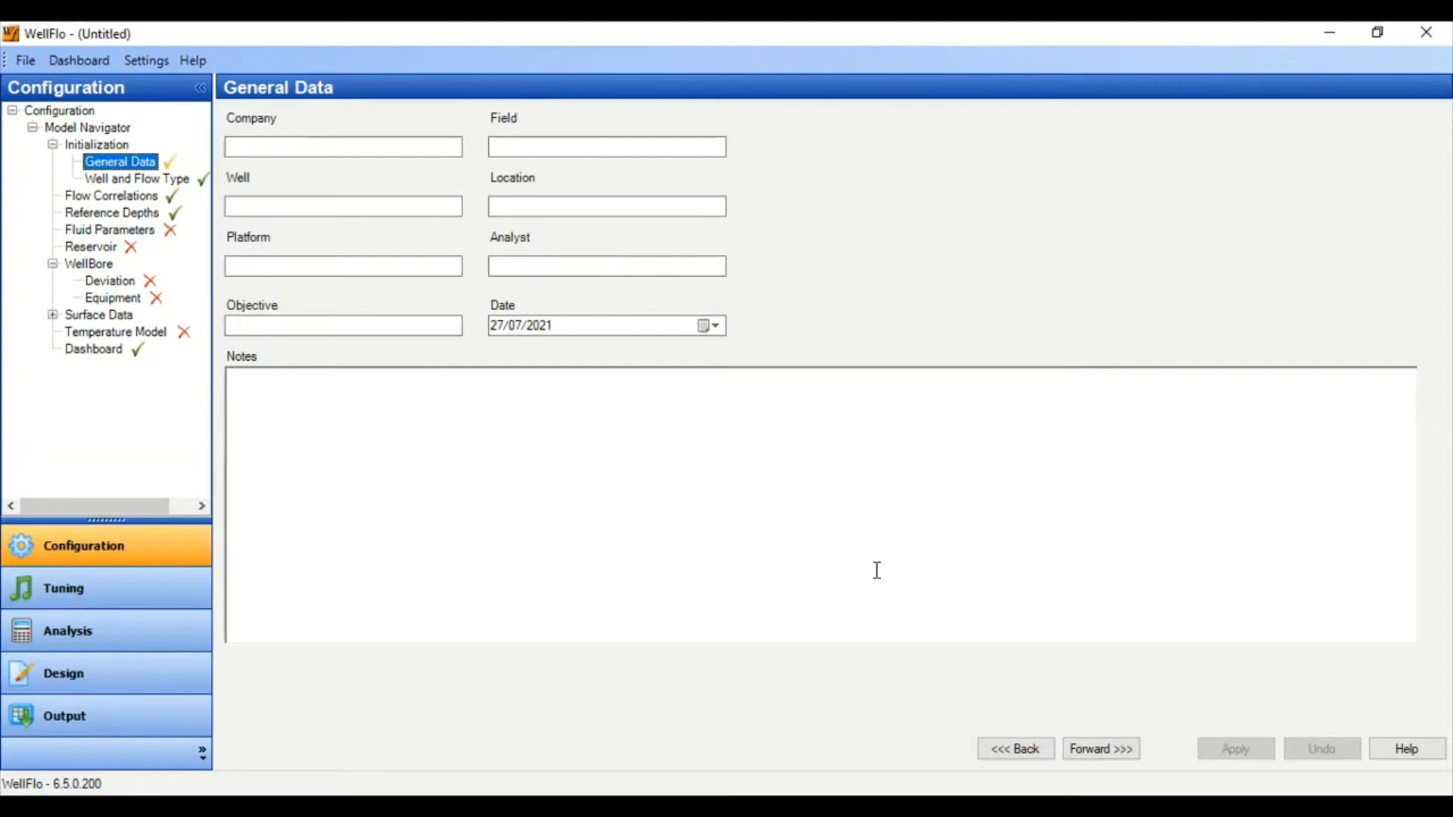
pyautogui.click(1088, 749)
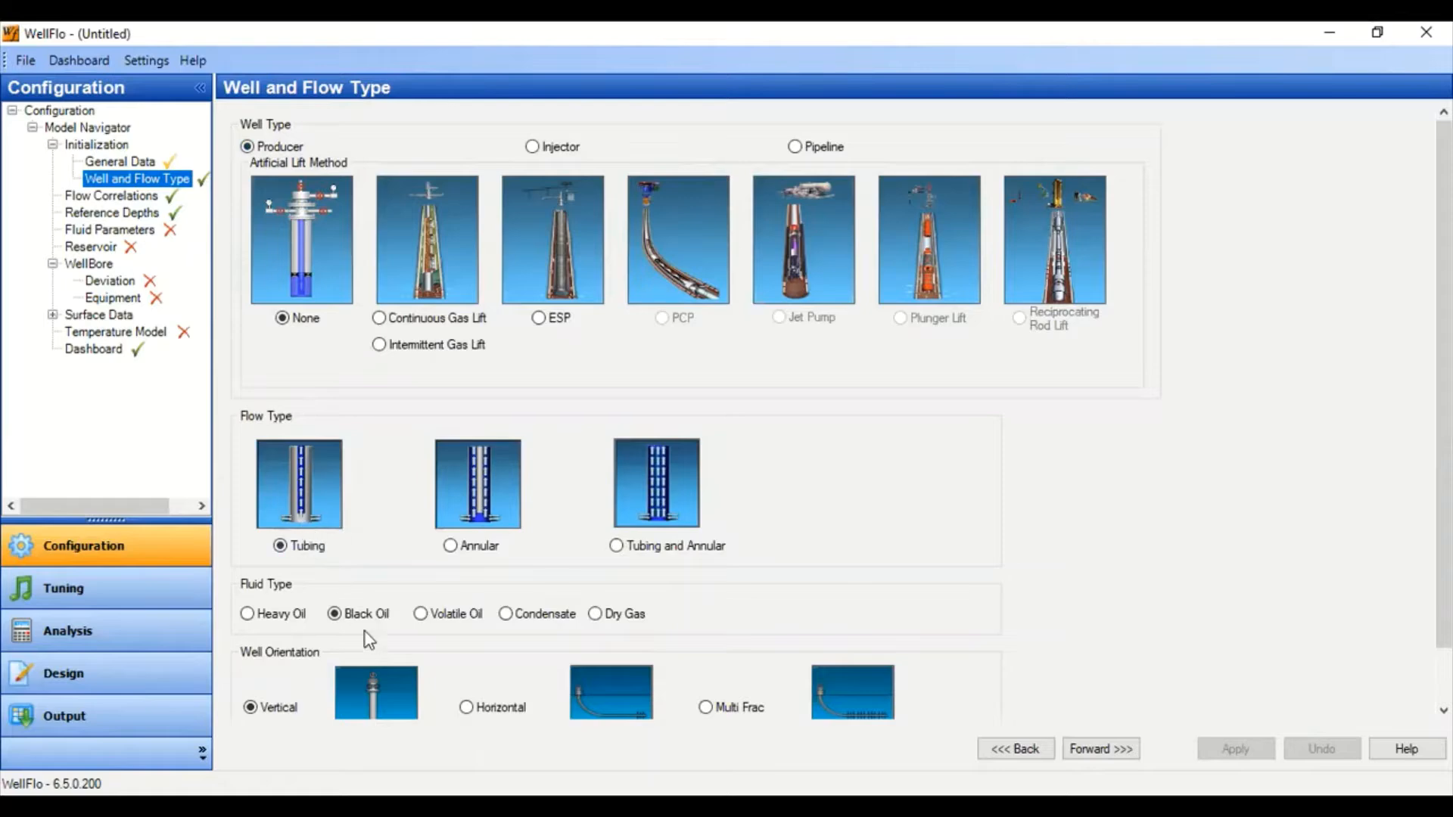
pyautogui.scroll(-1, 366, 630)
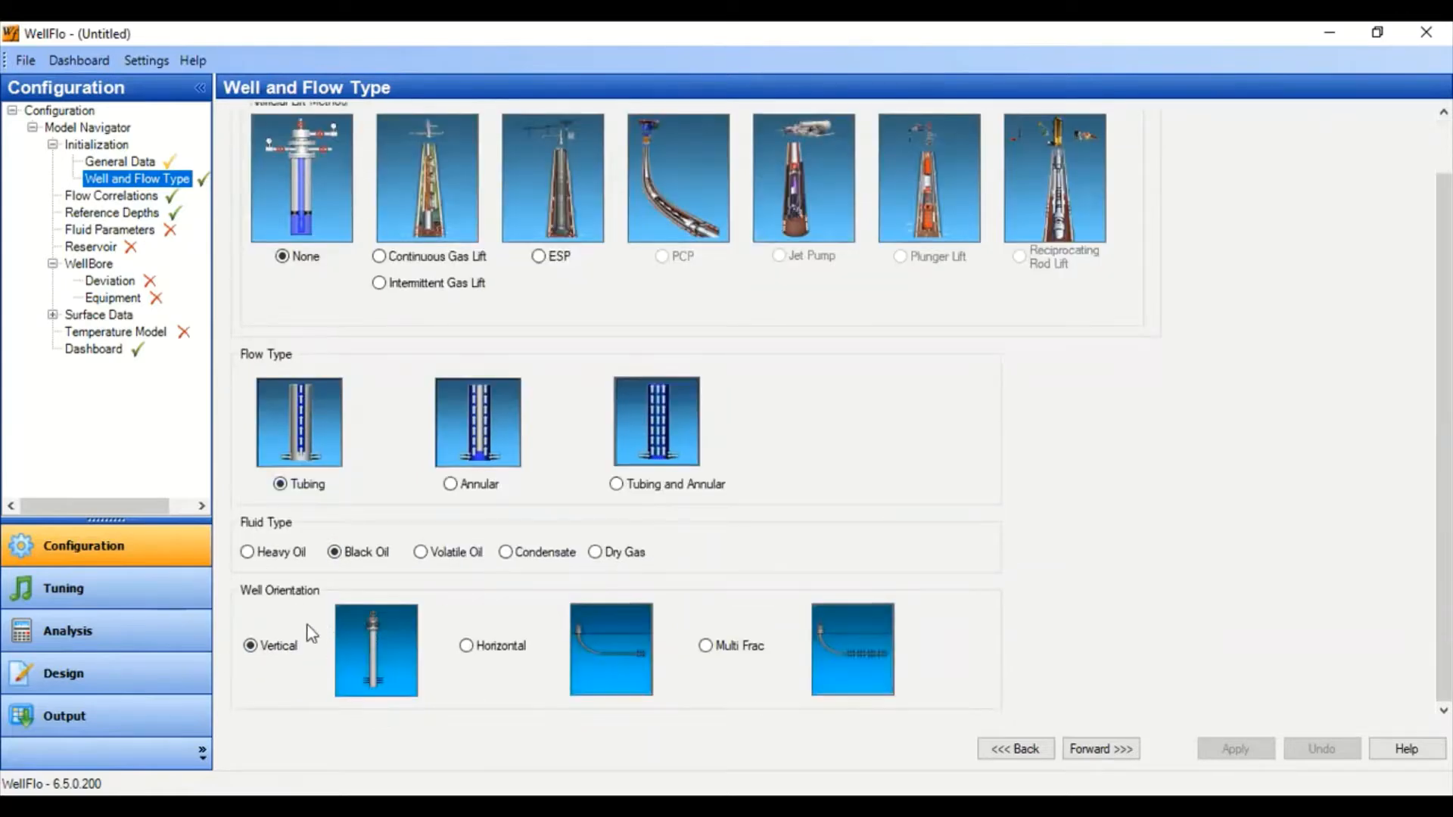
# Set the well and riser flow correlation to Hagedorn and Brown (Standard) and apply it
pyautogui.click(1101, 749)
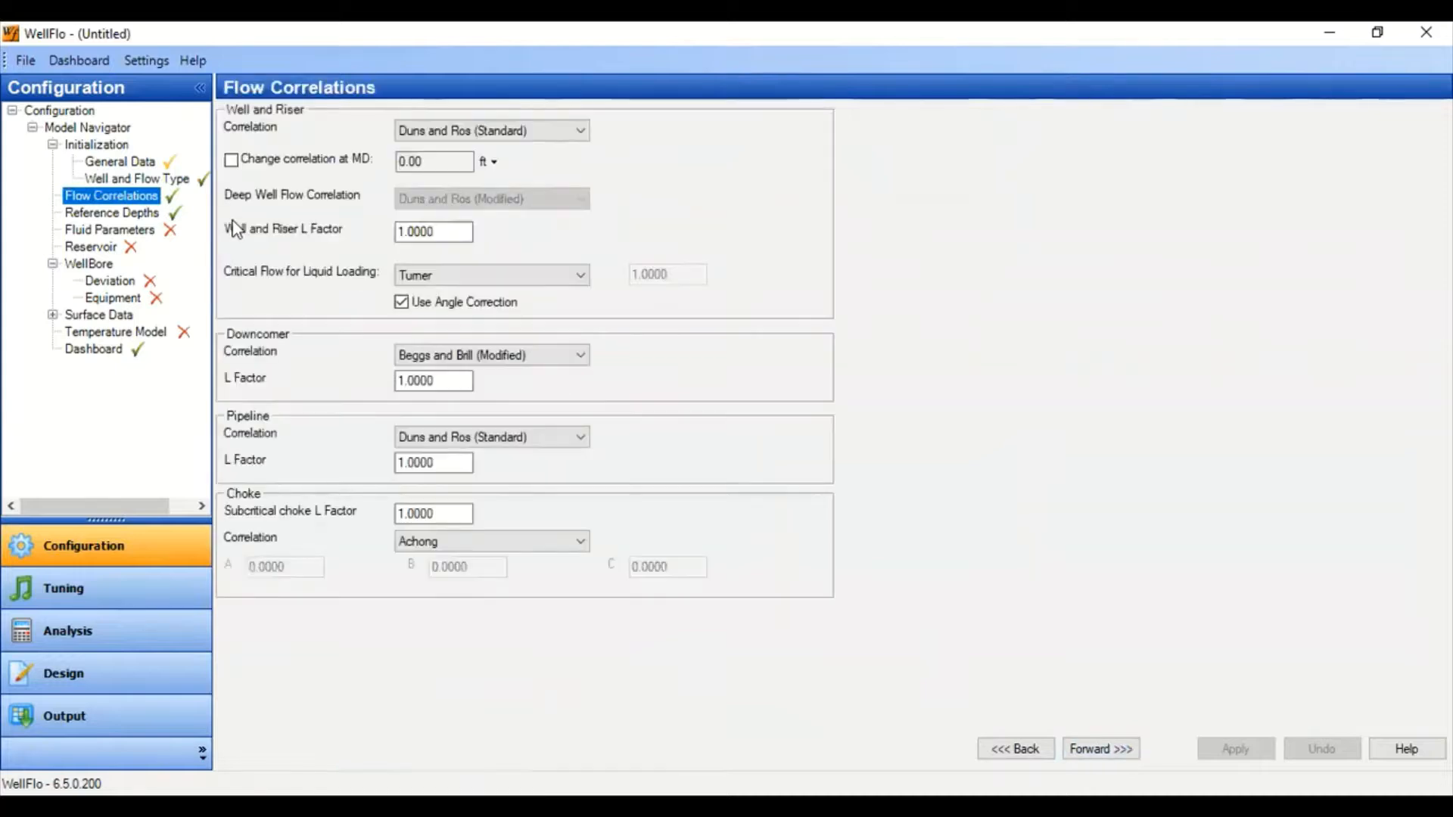
pyautogui.click(544, 134)
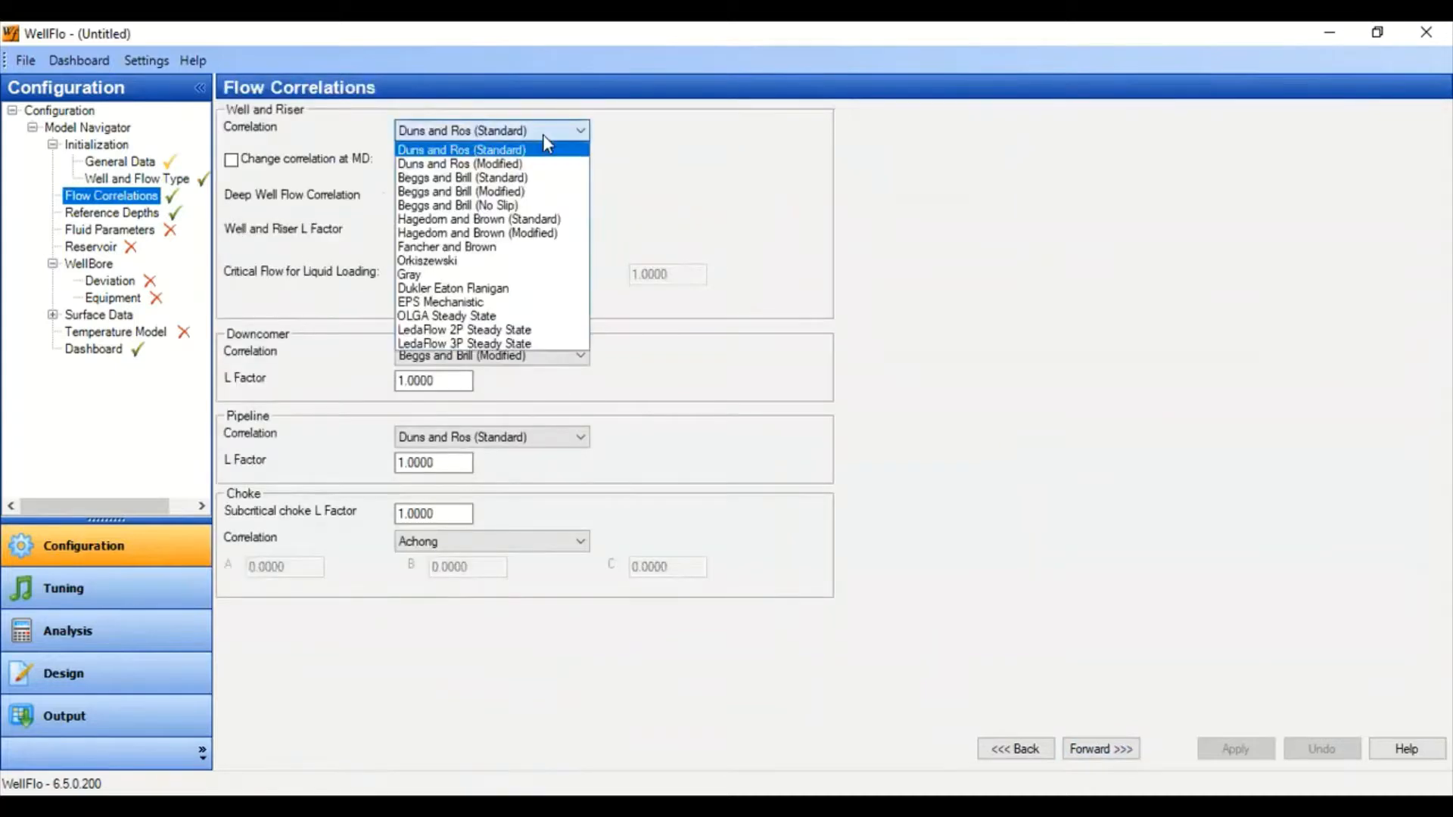
pyautogui.click(463, 219)
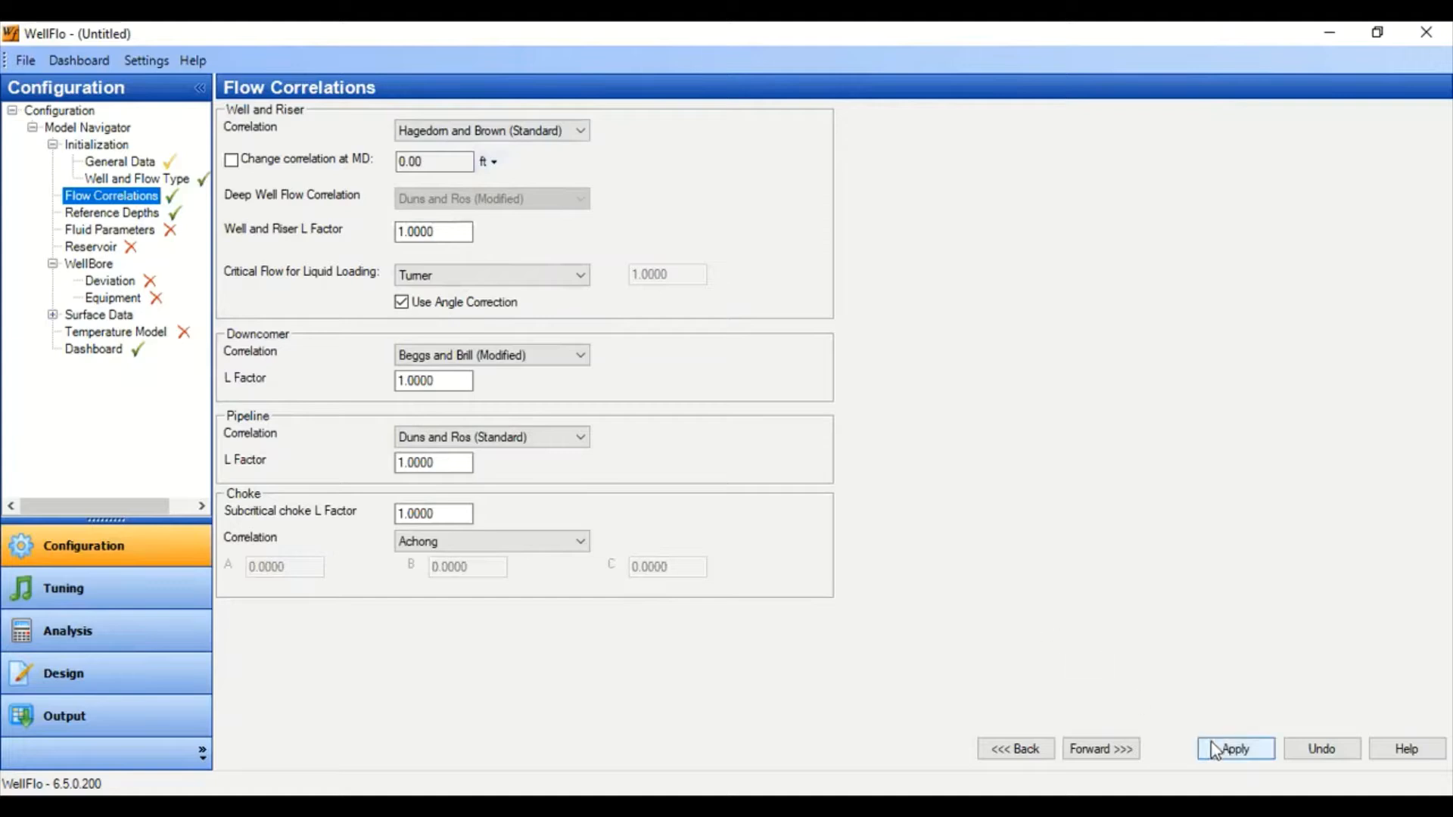
pyautogui.click(1227, 753)
# Set the zero depth reference to Kelly Bushing/Rotary Table with 20 ft from kelly bushing to wellhead, and apply it
pyautogui.click(1121, 749)
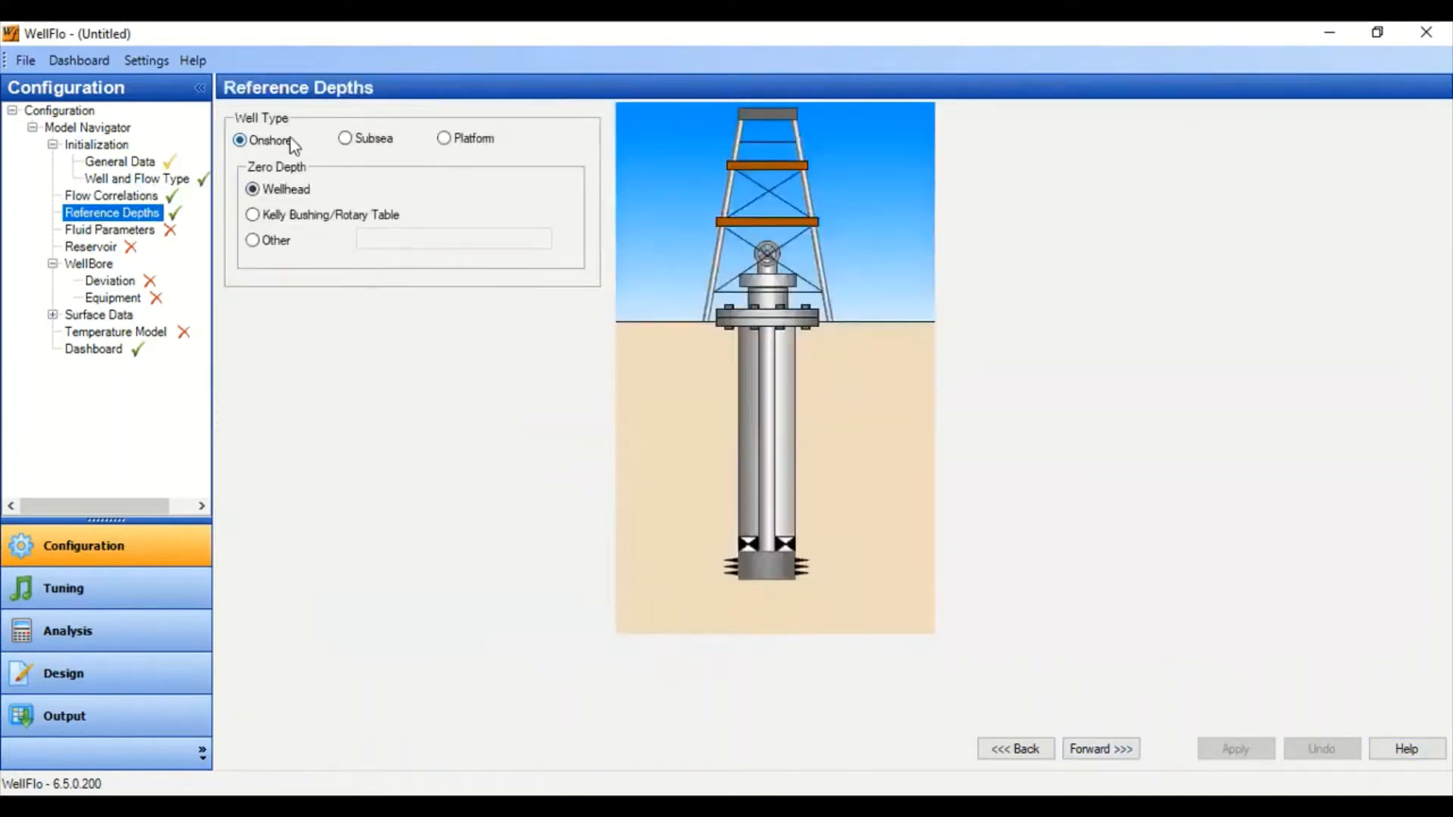
pyautogui.click(277, 219)
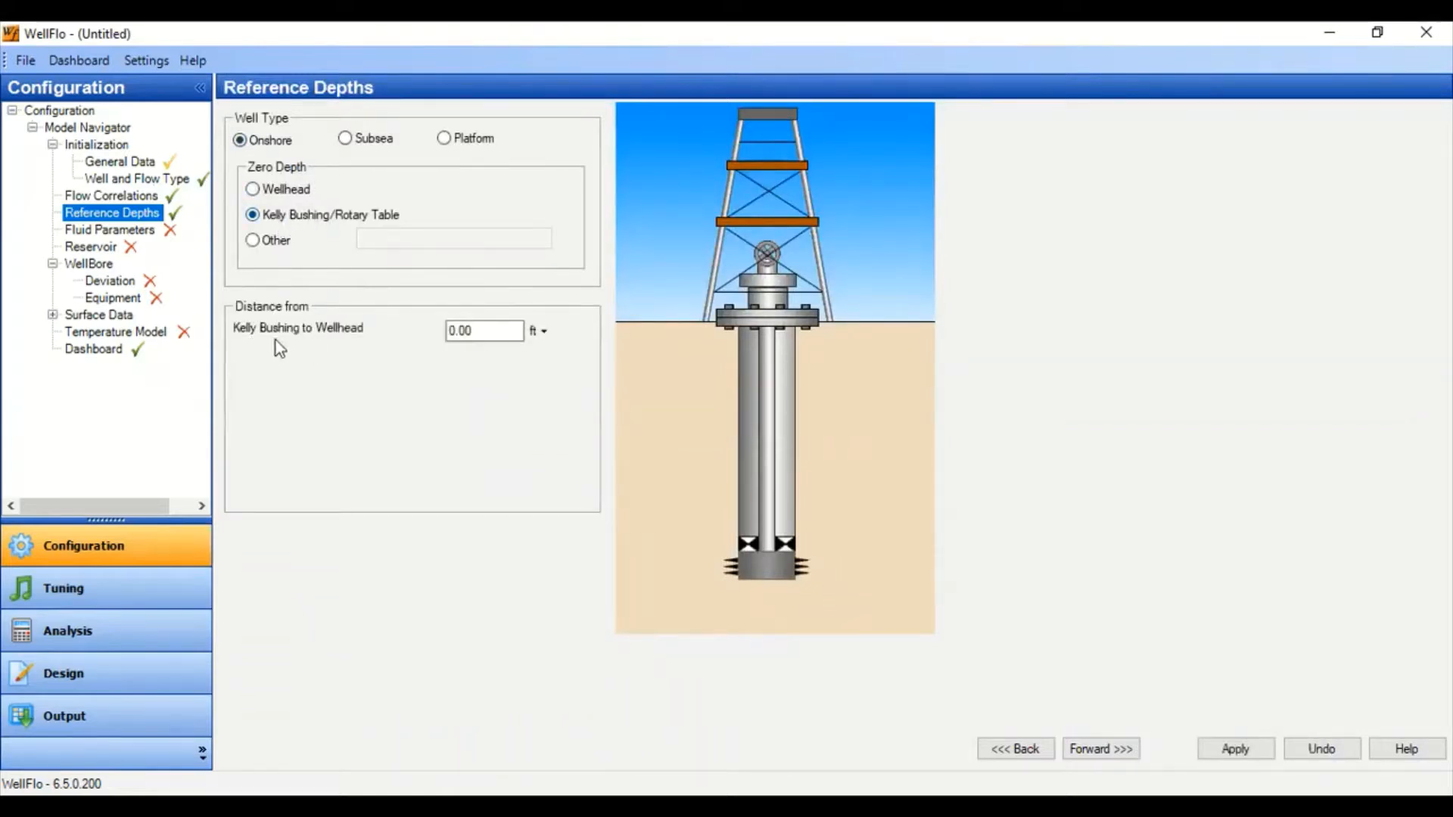
pyautogui.moveTo(521, 331); pyautogui.dragTo(408, 326)
pyautogui.write('20')
pyautogui.click(1242, 753)
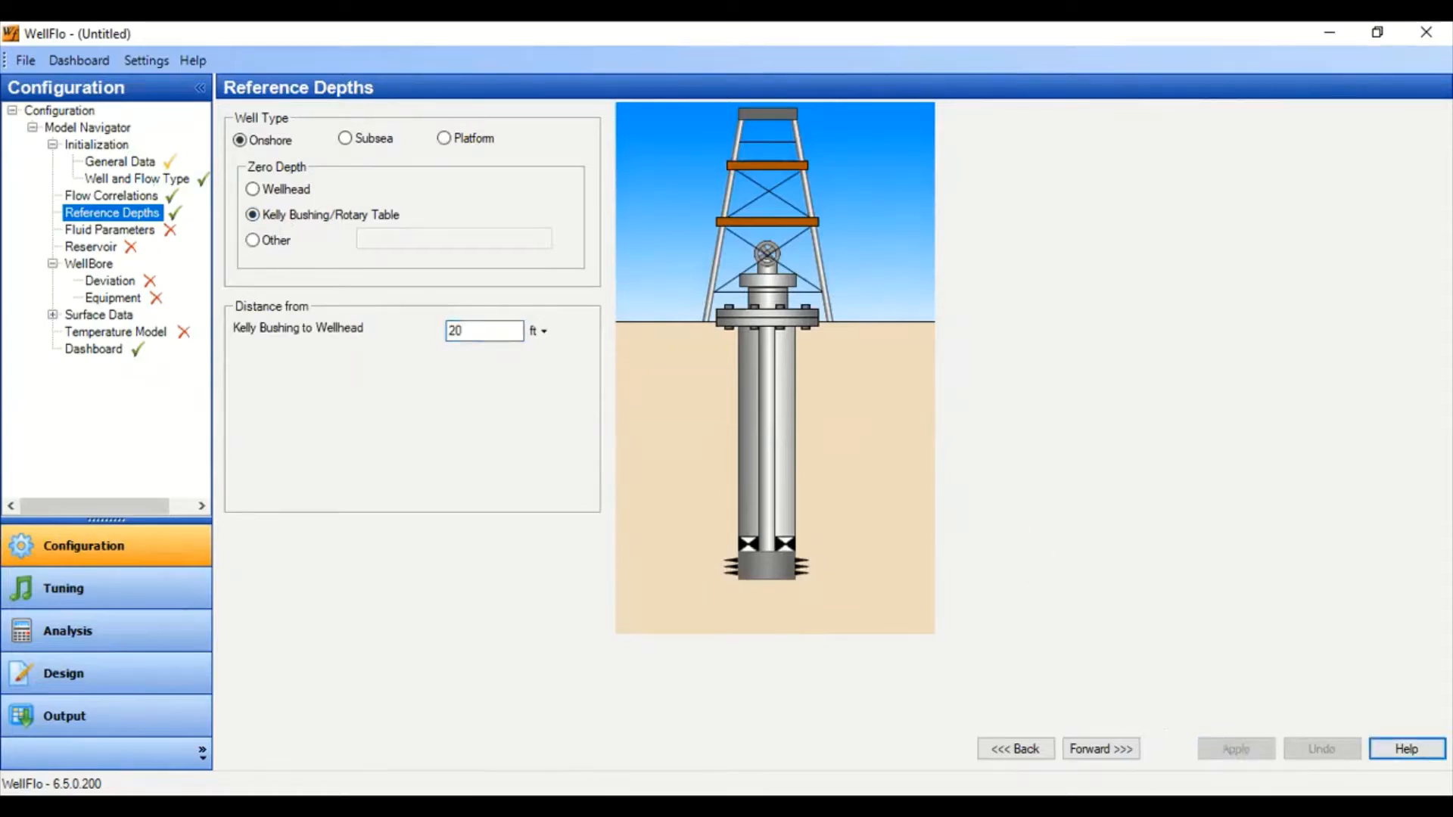
# In the fluid parameters, set the oil specific gravity to 0.85 and the gas specific gravity to 0.65
pyautogui.click(1130, 750)
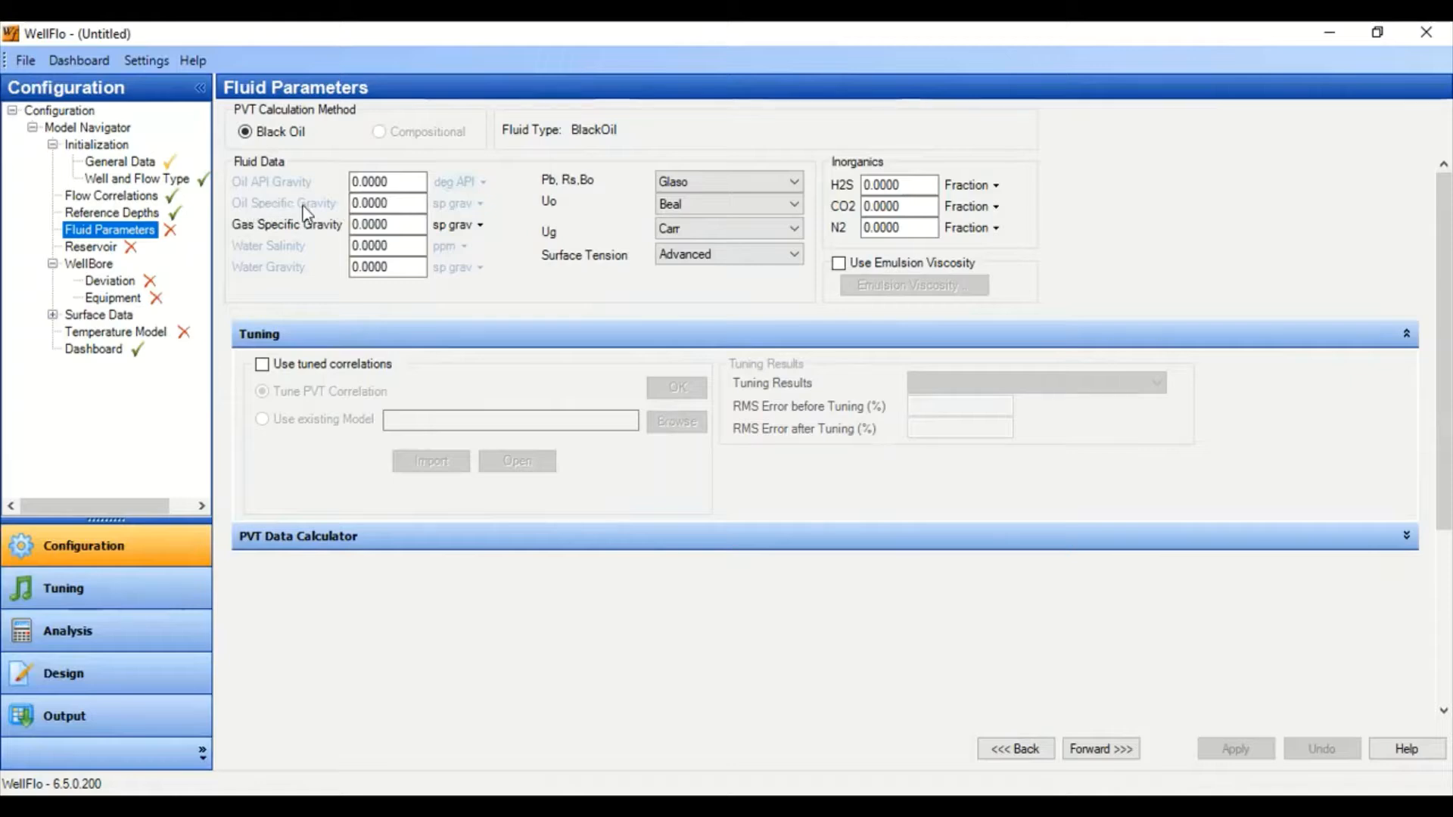
pyautogui.moveTo(401, 203); pyautogui.dragTo(336, 212)
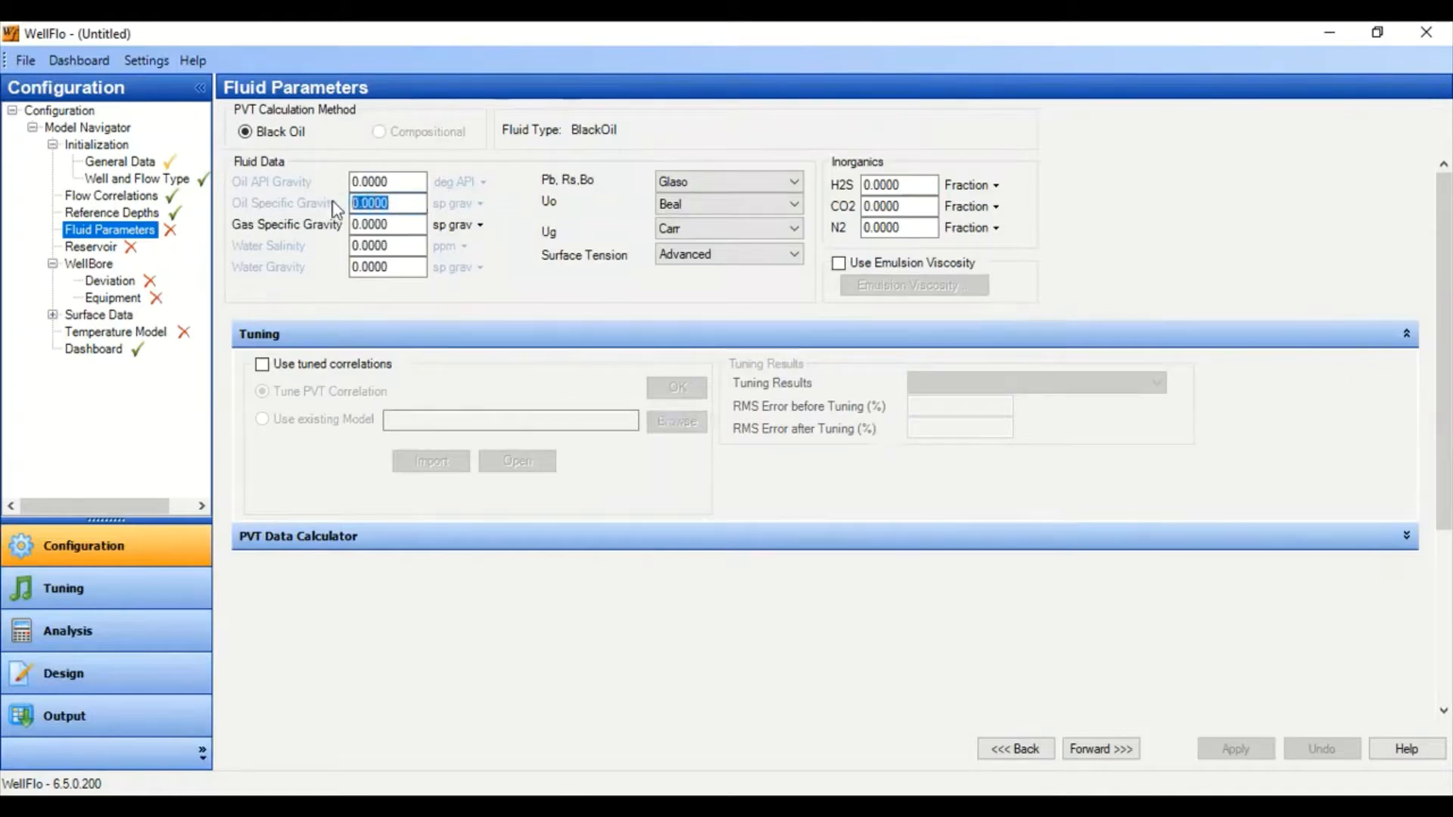
pyautogui.write('0.85')
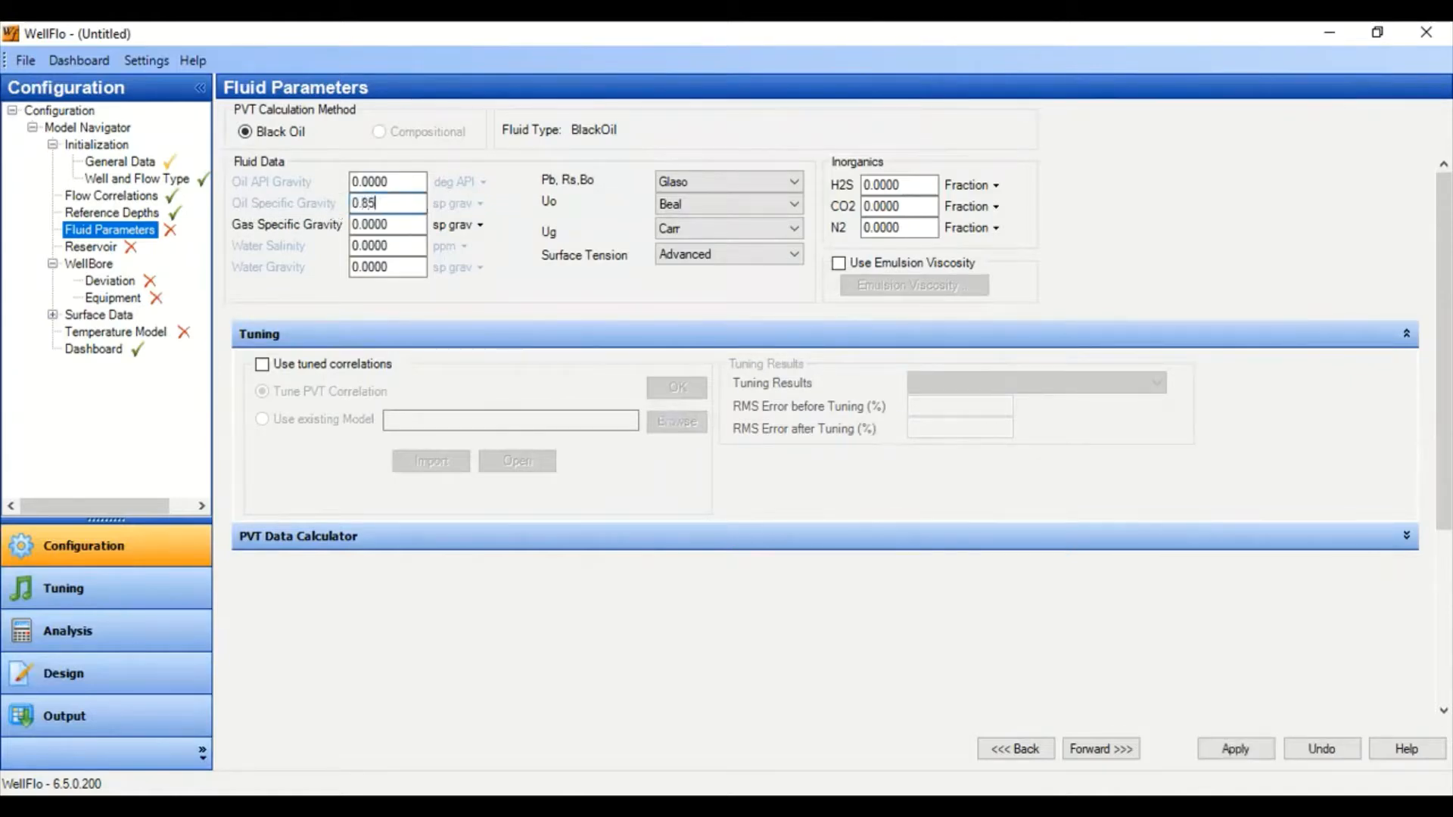
pyautogui.click(381, 187)
pyautogui.moveTo(369, 225); pyautogui.dragTo(458, 232)
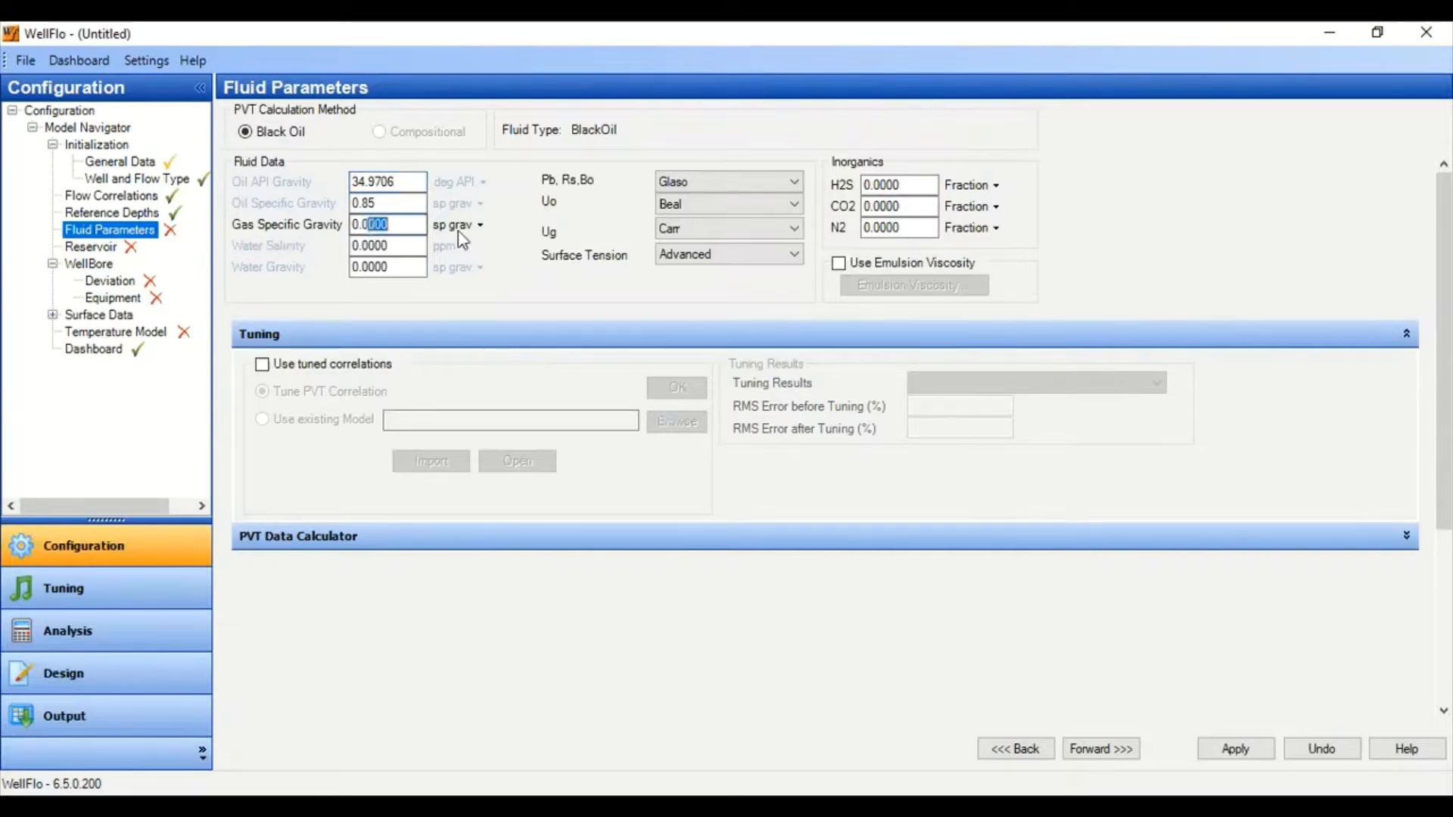
pyautogui.press('BackSpace')
pyautogui.press('BackSpace')
pyautogui.write('65')
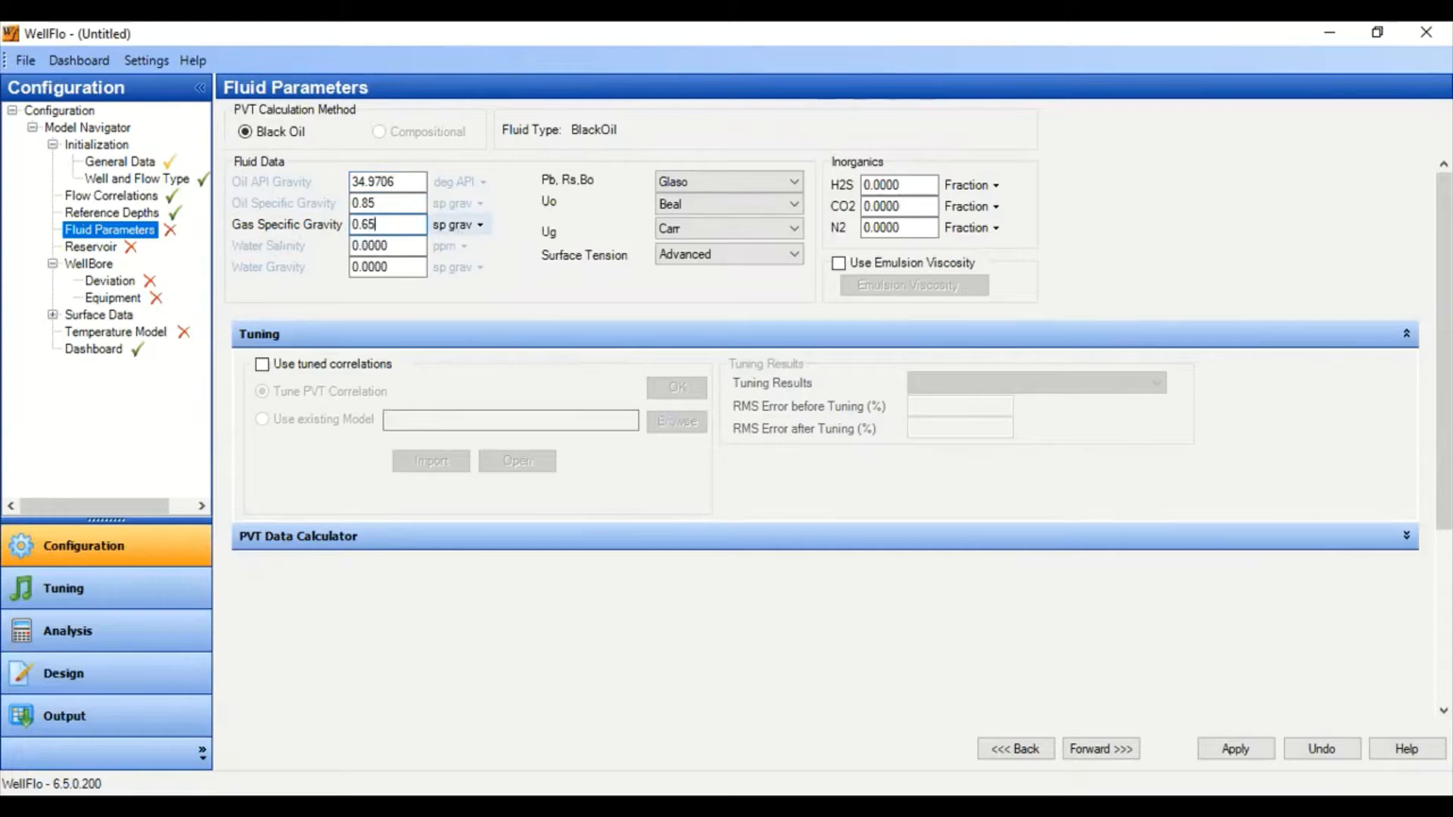
# Set the water salinity to 30000 ppm, expand the PVT data calculator and apply the fluid parameters
pyautogui.click(400, 249)
pyautogui.moveTo(401, 250); pyautogui.dragTo(338, 252)
pyautogui.write('30000')
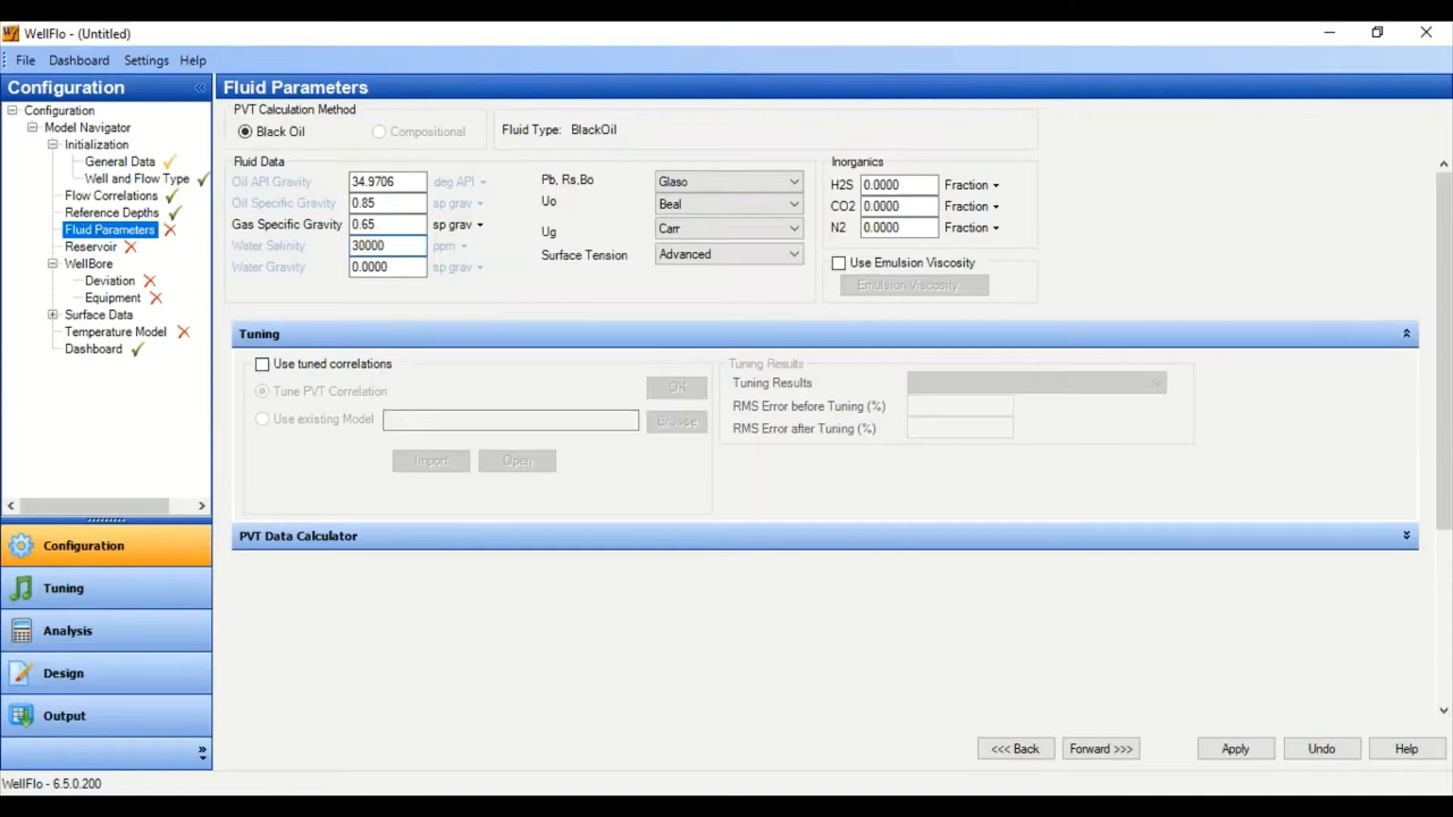
pyautogui.click(399, 267)
pyautogui.click(1407, 537)
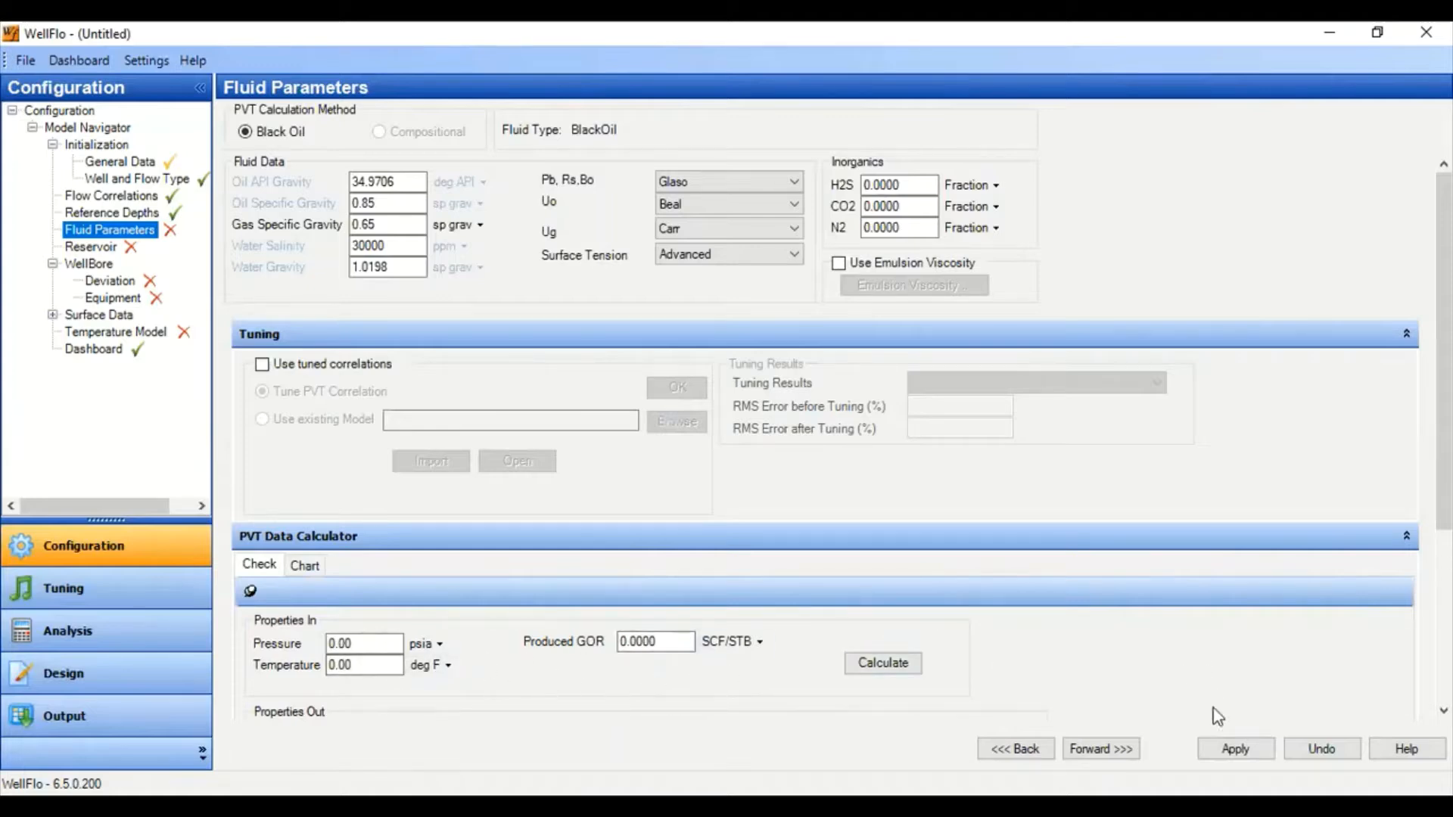
pyautogui.click(1238, 750)
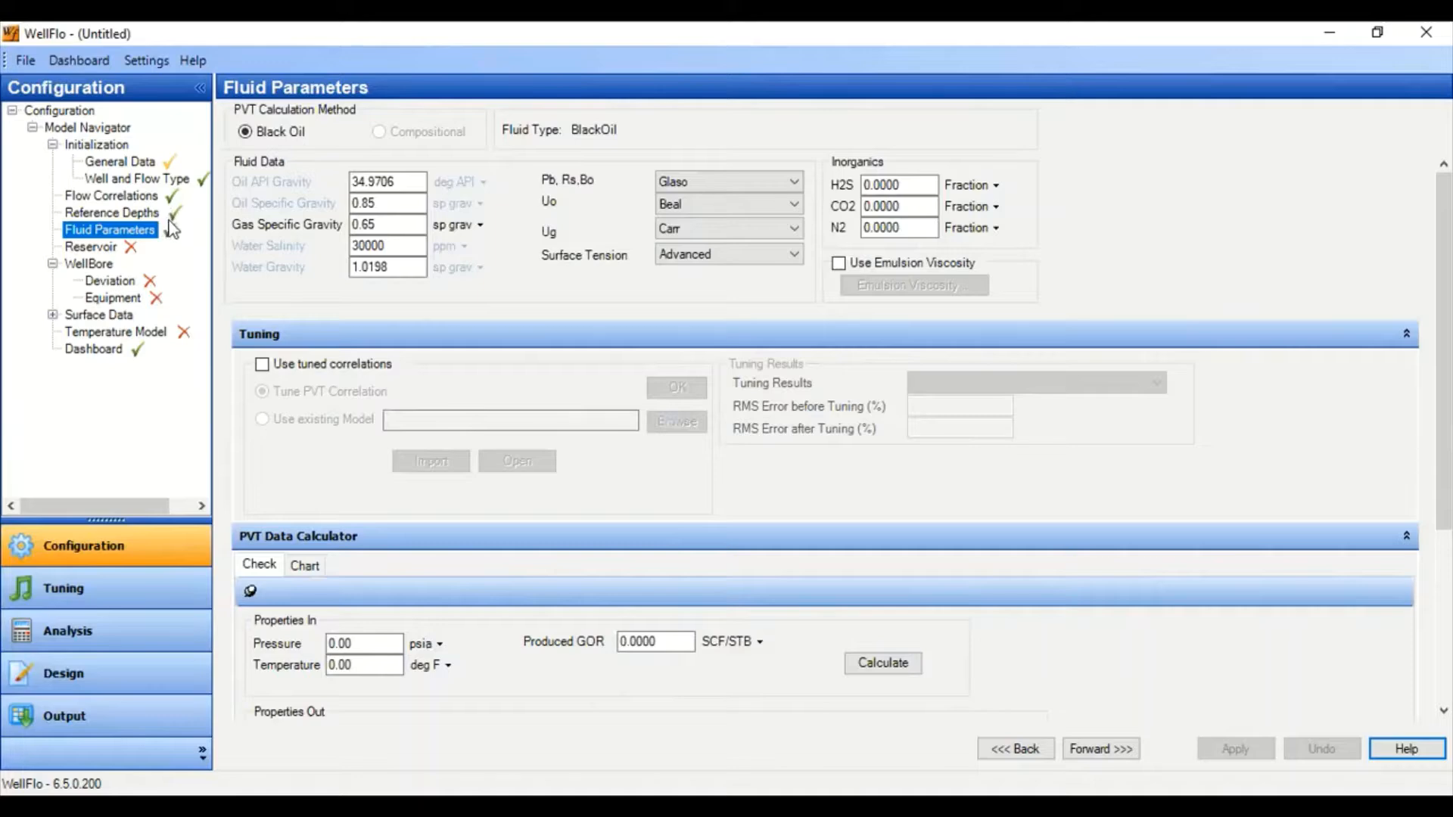
# Switch the reservoir layer's data entry to the Manual method, also viewing the Test data option
pyautogui.click(1101, 748)
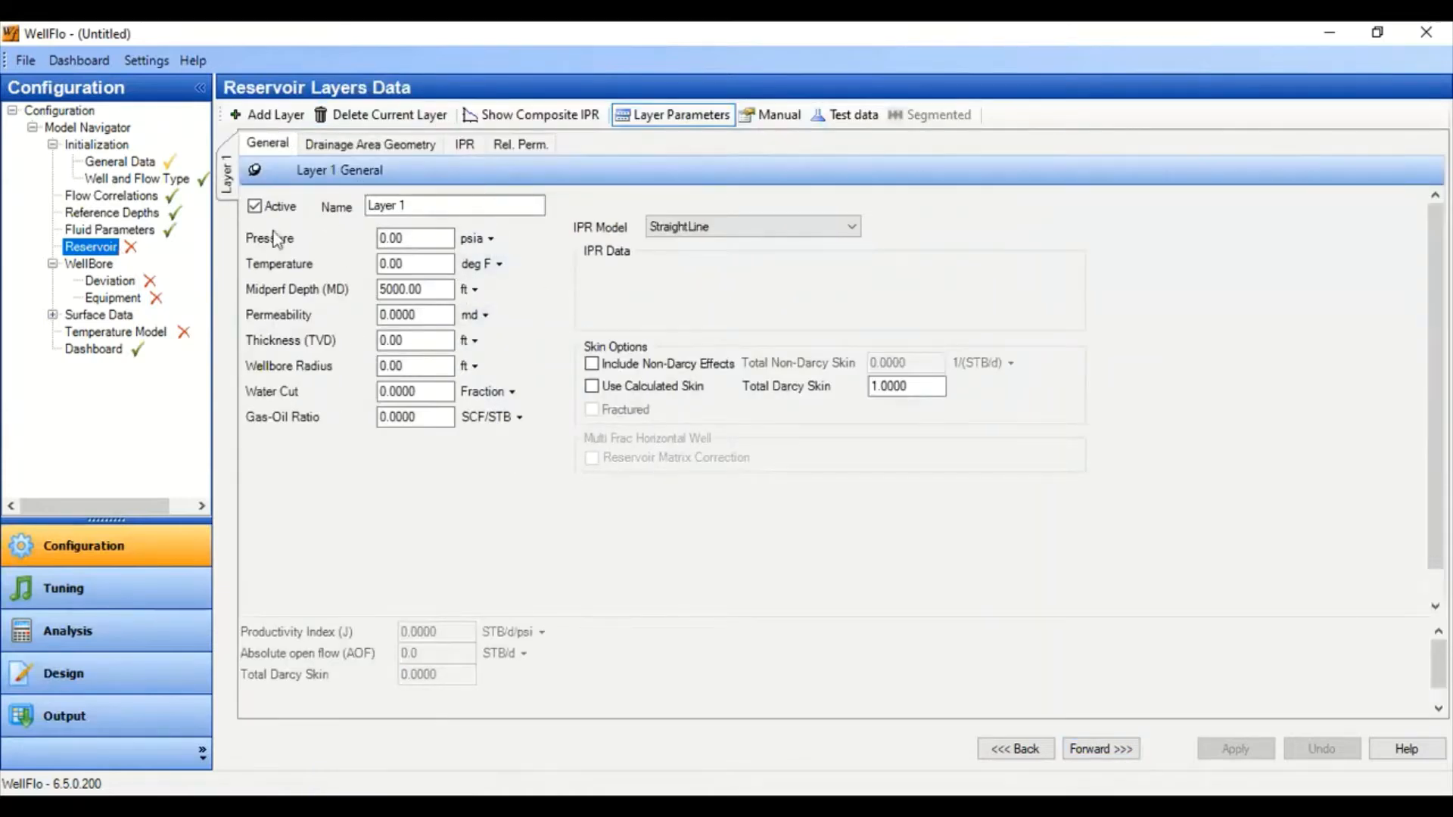
pyautogui.click(404, 206)
pyautogui.click(771, 117)
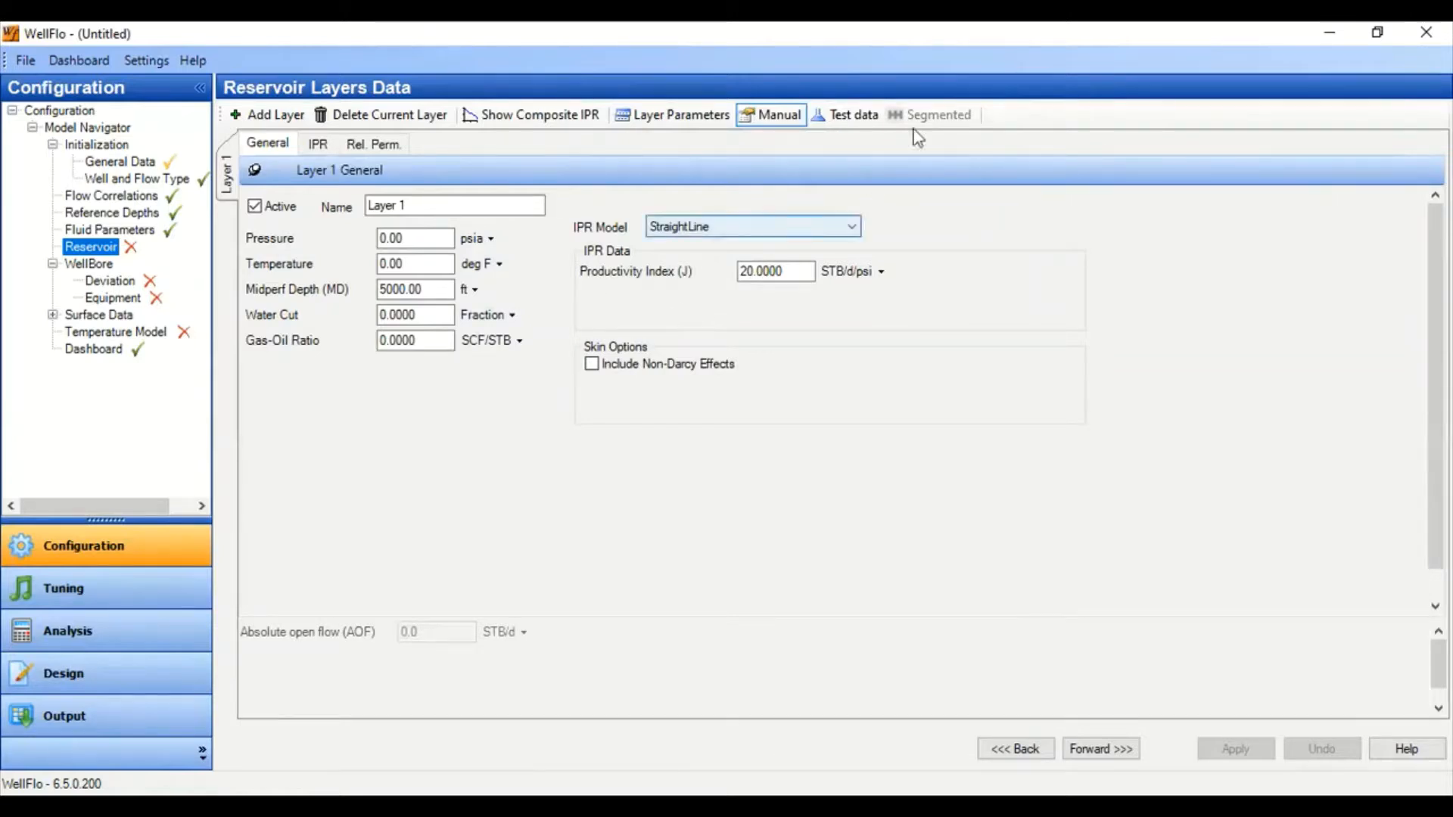
pyautogui.click(863, 116)
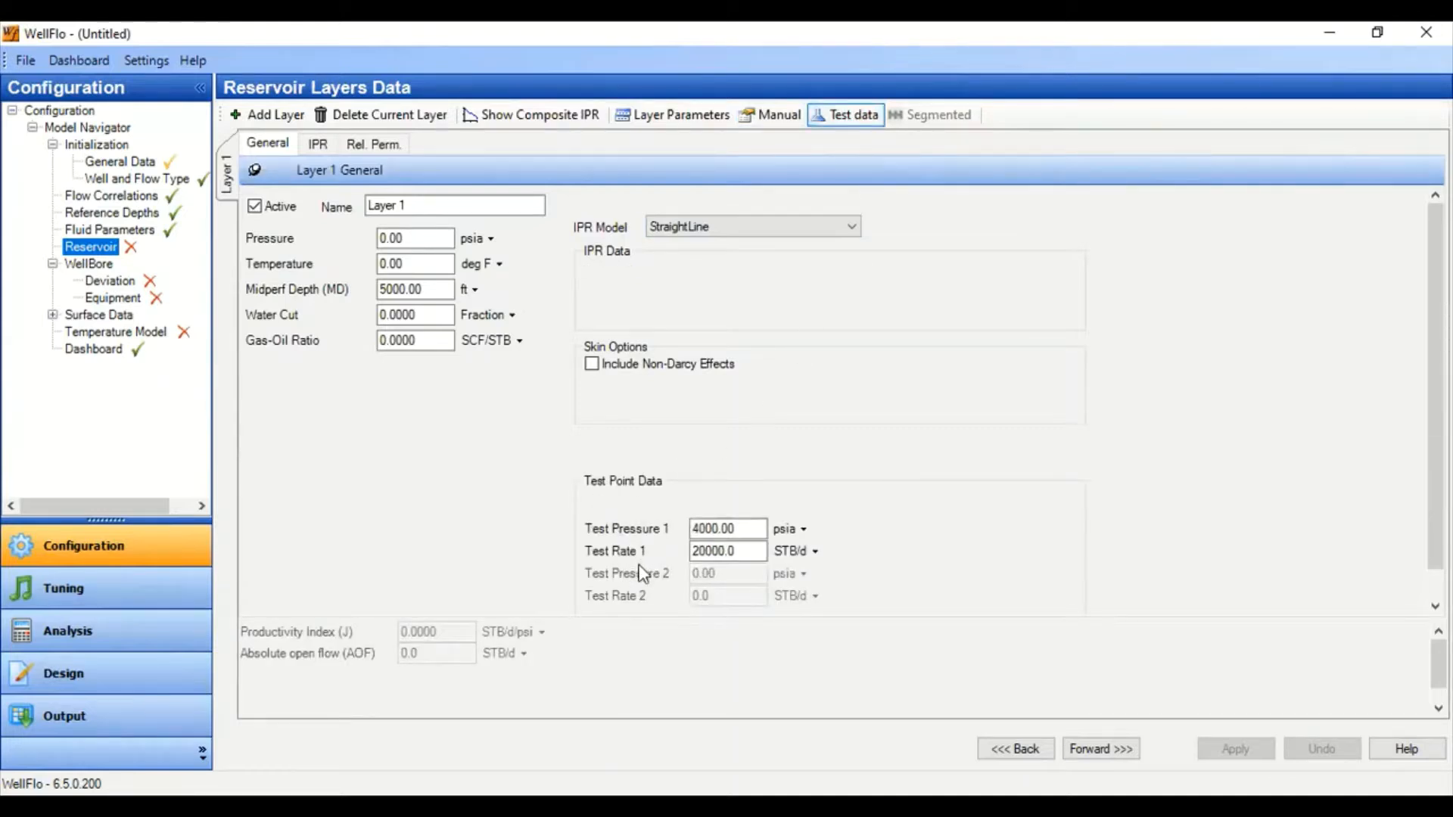
pyautogui.click(780, 118)
# Rename the reservoir layer as Reservoir
pyautogui.click(417, 209)
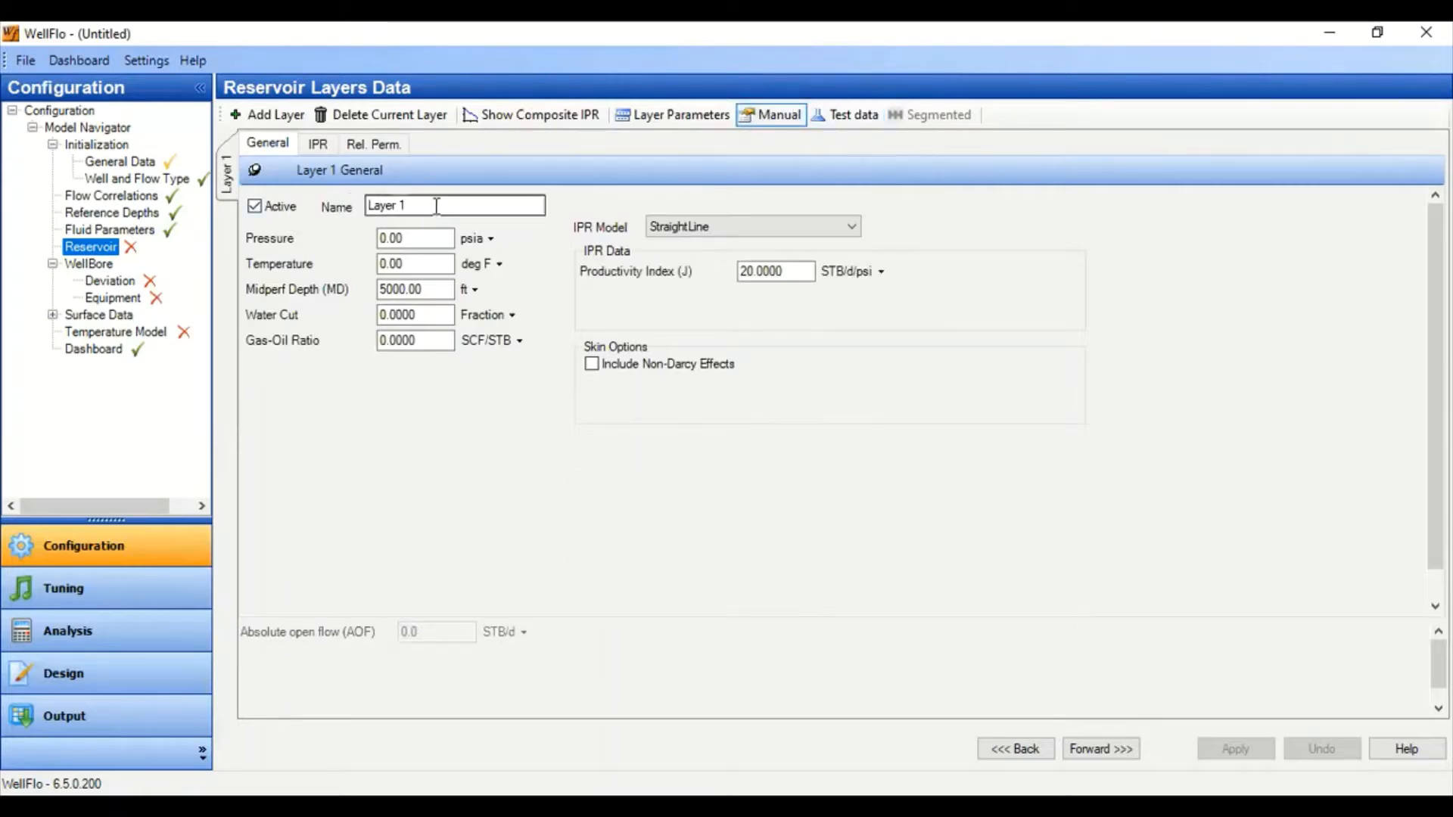
pyautogui.write('R')
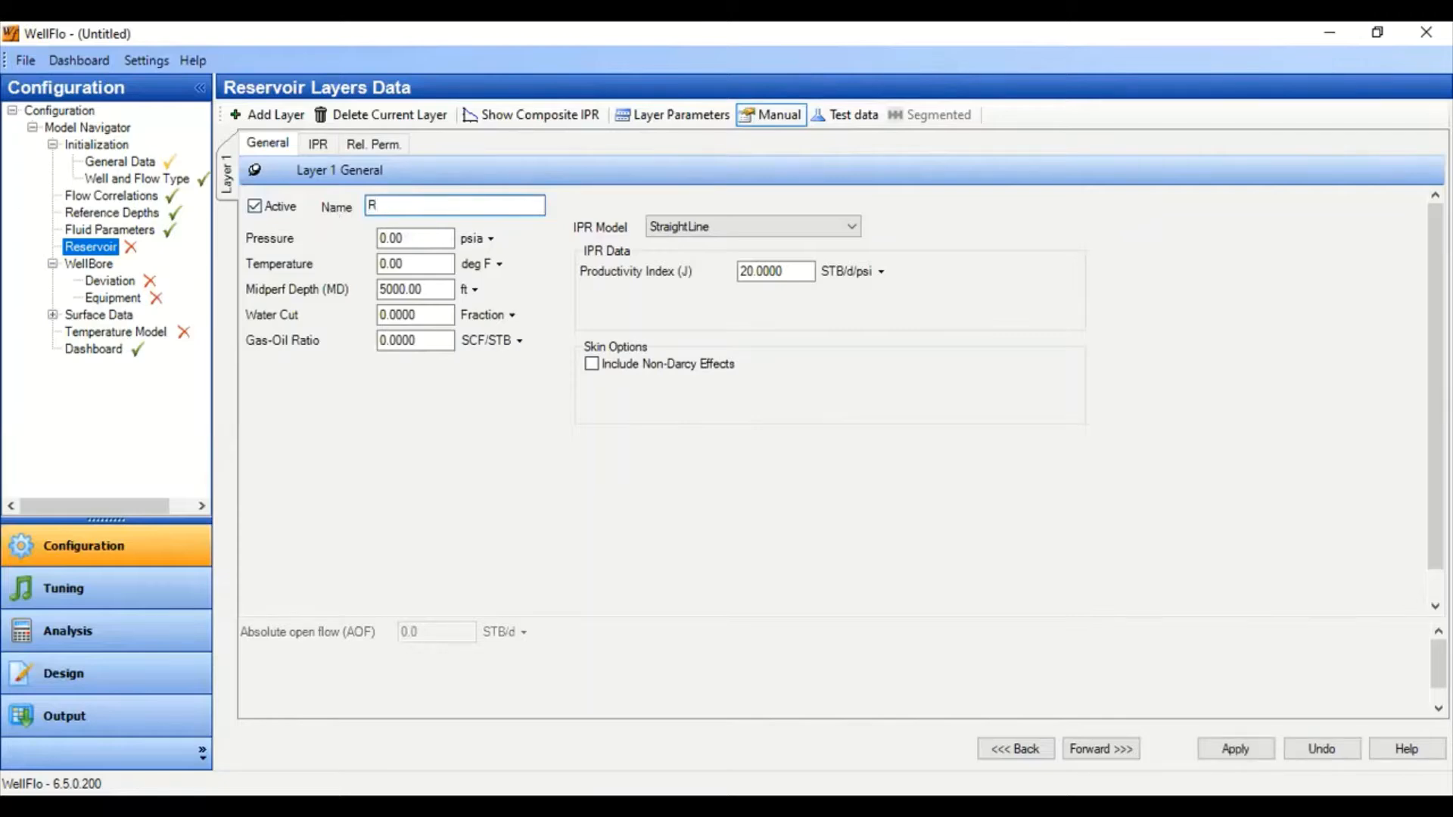
pyautogui.write('eservoir')
pyautogui.press('Tab')
# Set the layer's pressure to 6000 psia and its temperature to 196 deg F
pyautogui.write('6000')
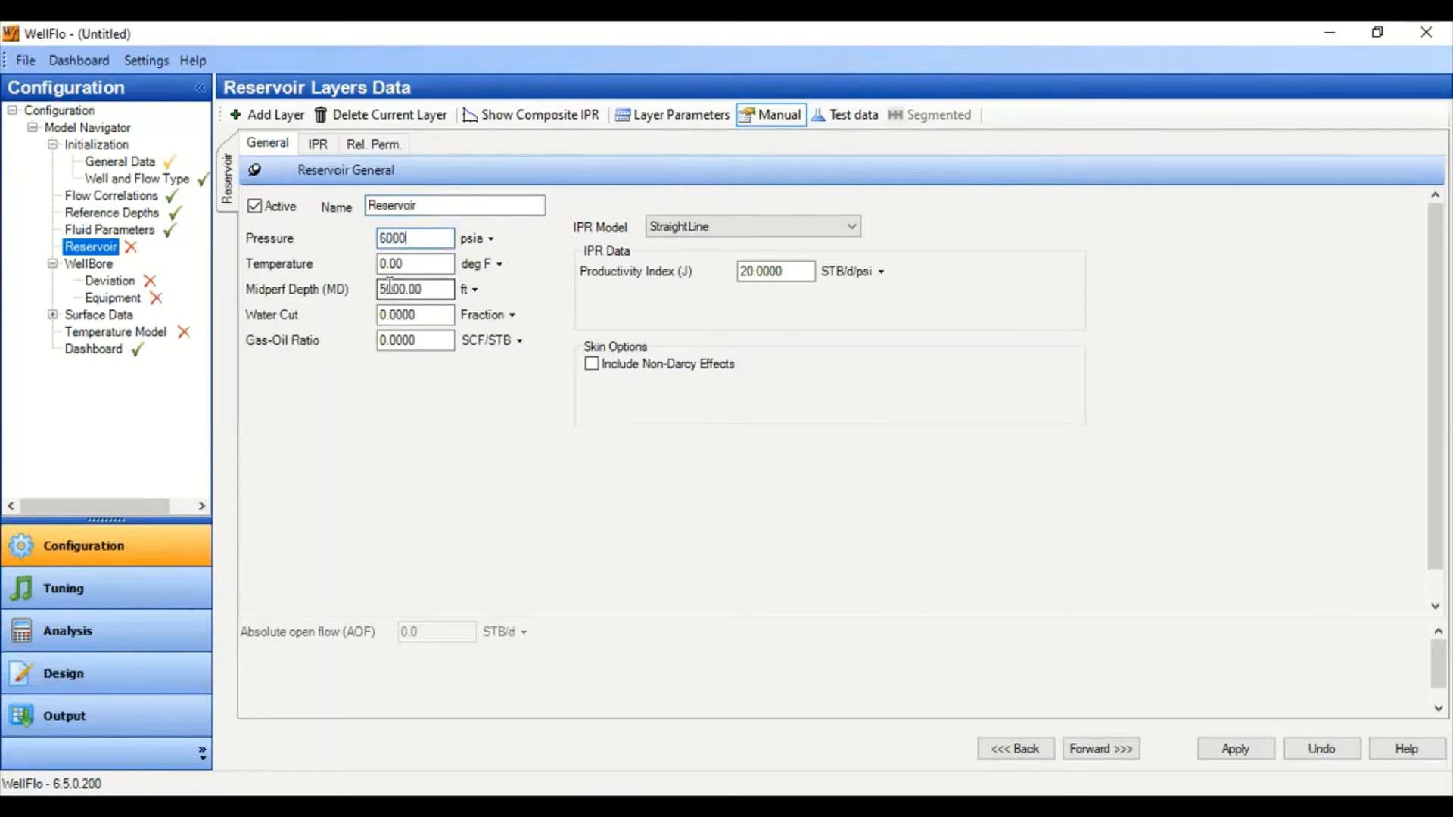
pyautogui.press('Tab')
pyautogui.write('1')
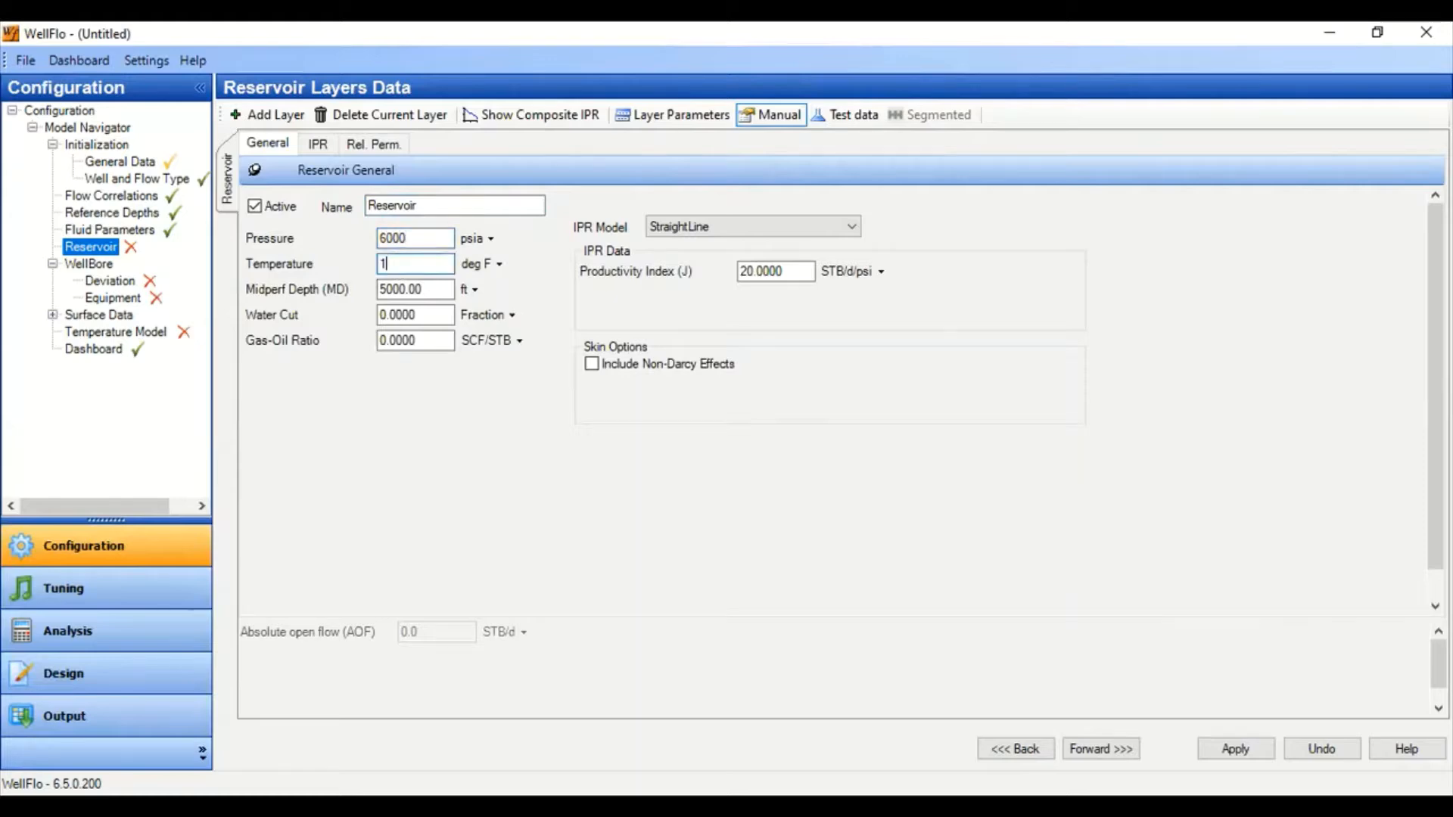
pyautogui.write('96')
pyautogui.press('Tab')
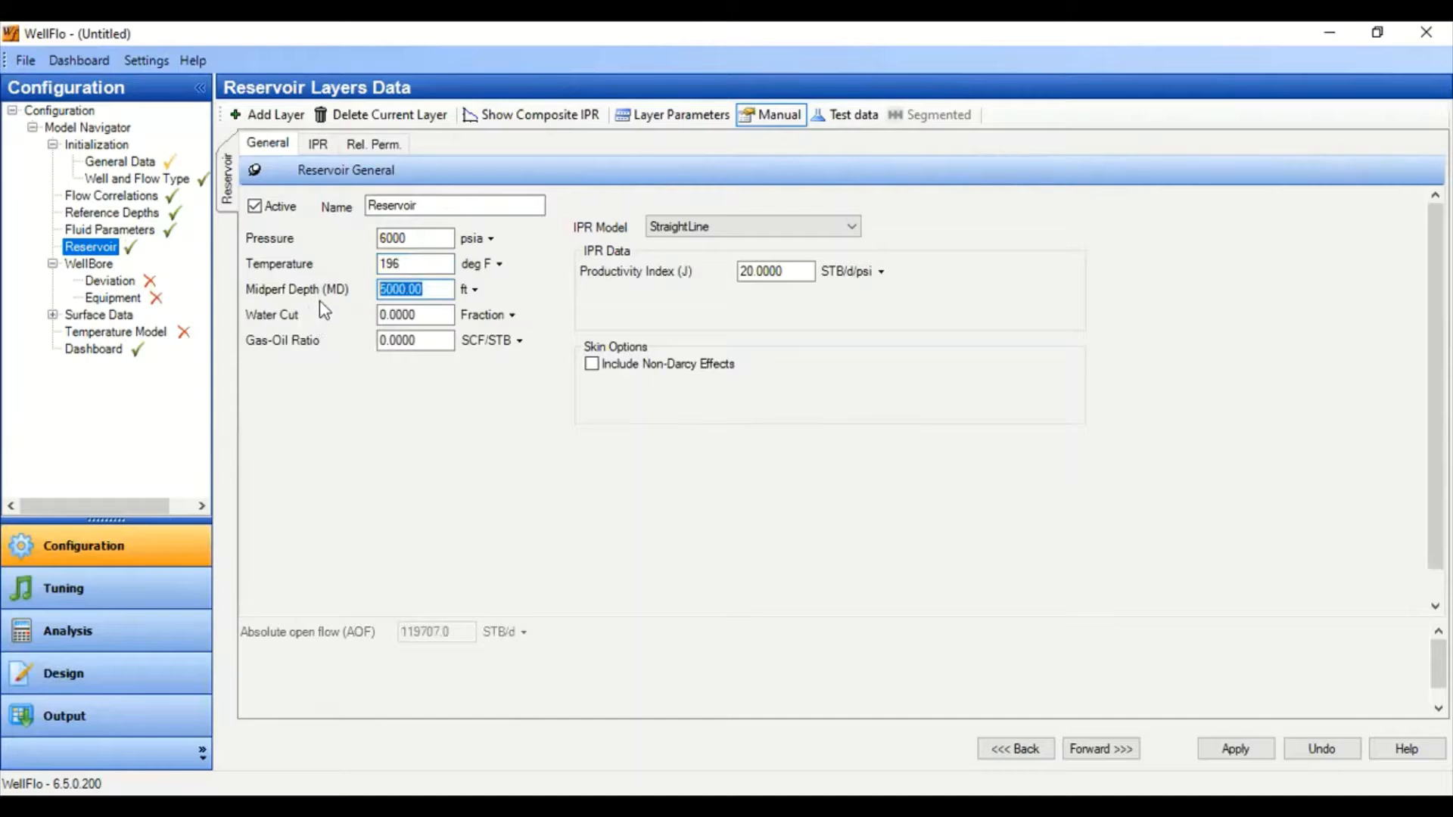
# Set the layer's midperf depth to 14000 ft, water cut to 0.25 and gas-oil ratio to 500 SCF/STB
pyautogui.write('14000')
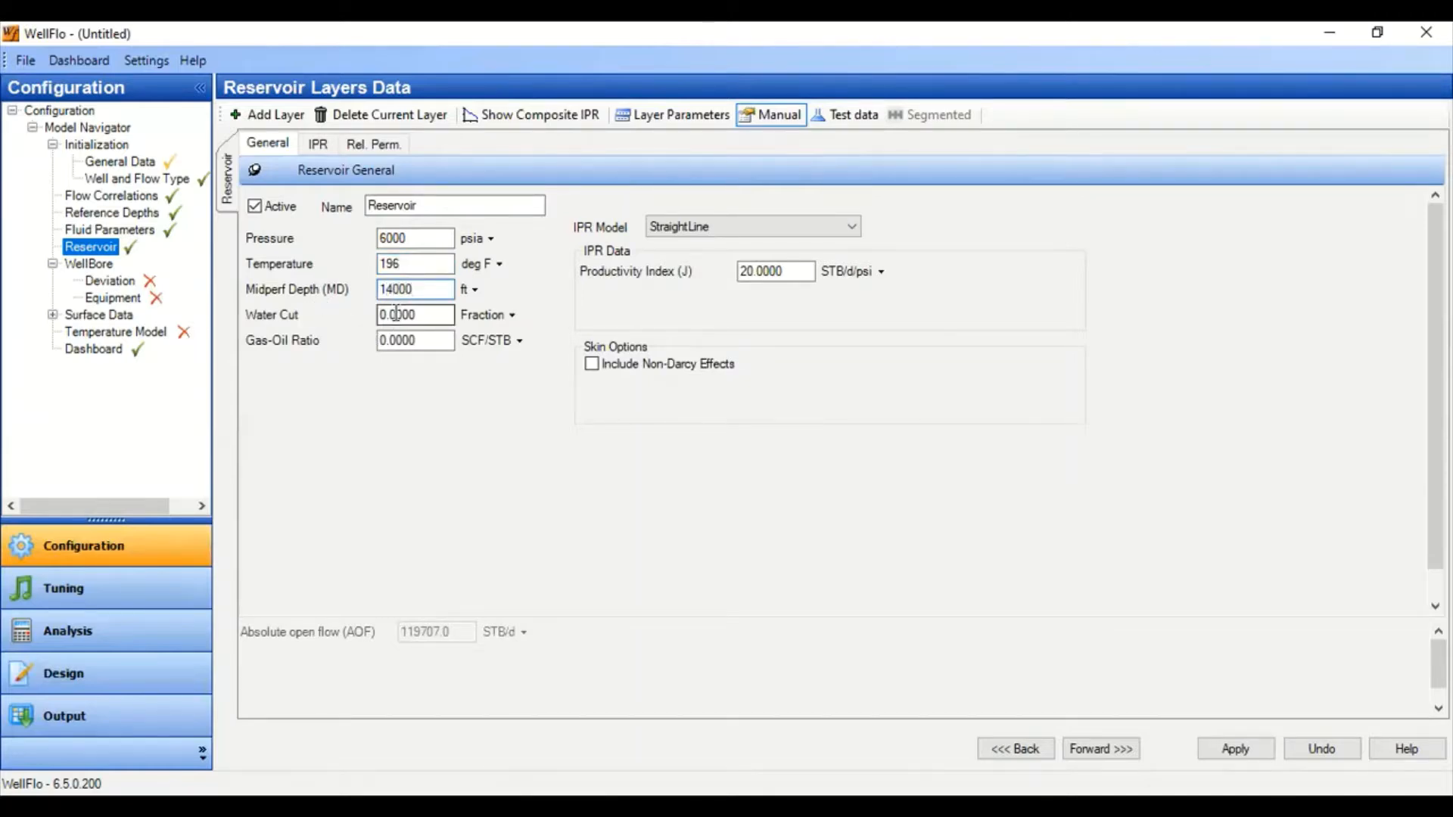
pyautogui.moveTo(392, 314); pyautogui.dragTo(484, 325)
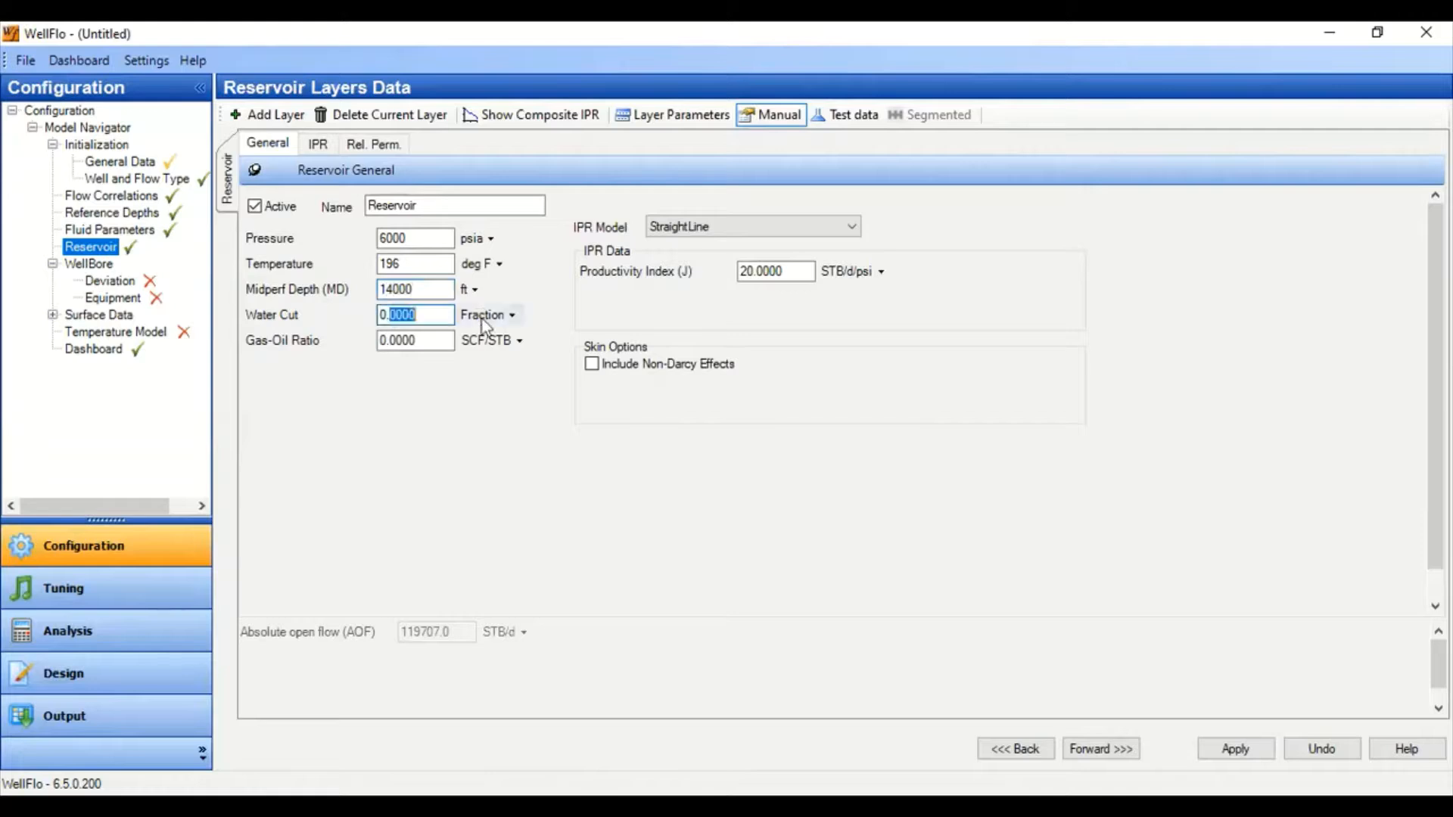
pyautogui.write('25')
pyautogui.press('Tab')
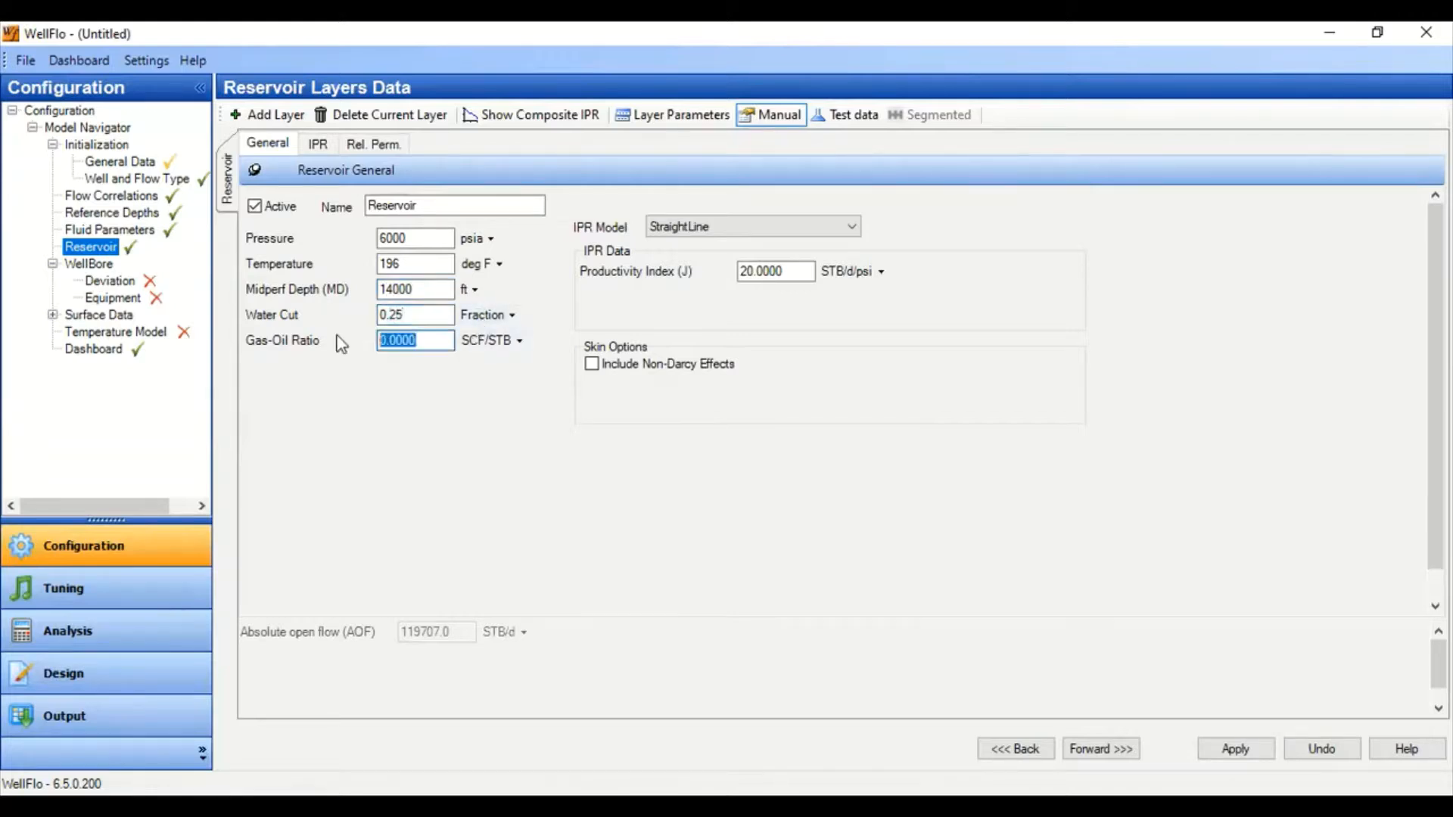
pyautogui.write('5000')
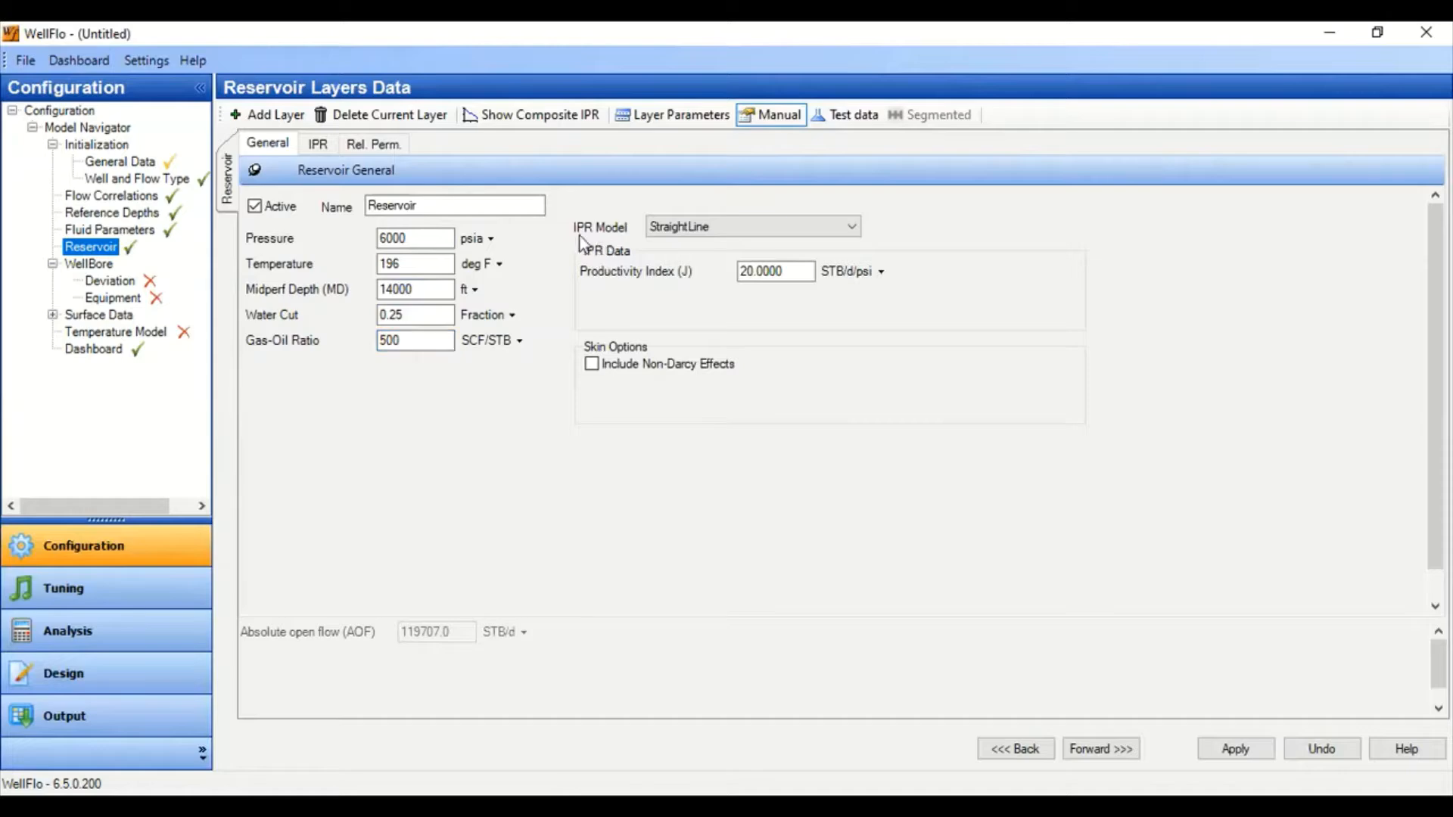
# Change the layer's IPR model to Vogel with a productivity index of 1.25 STB/d/psi
pyautogui.click(708, 227)
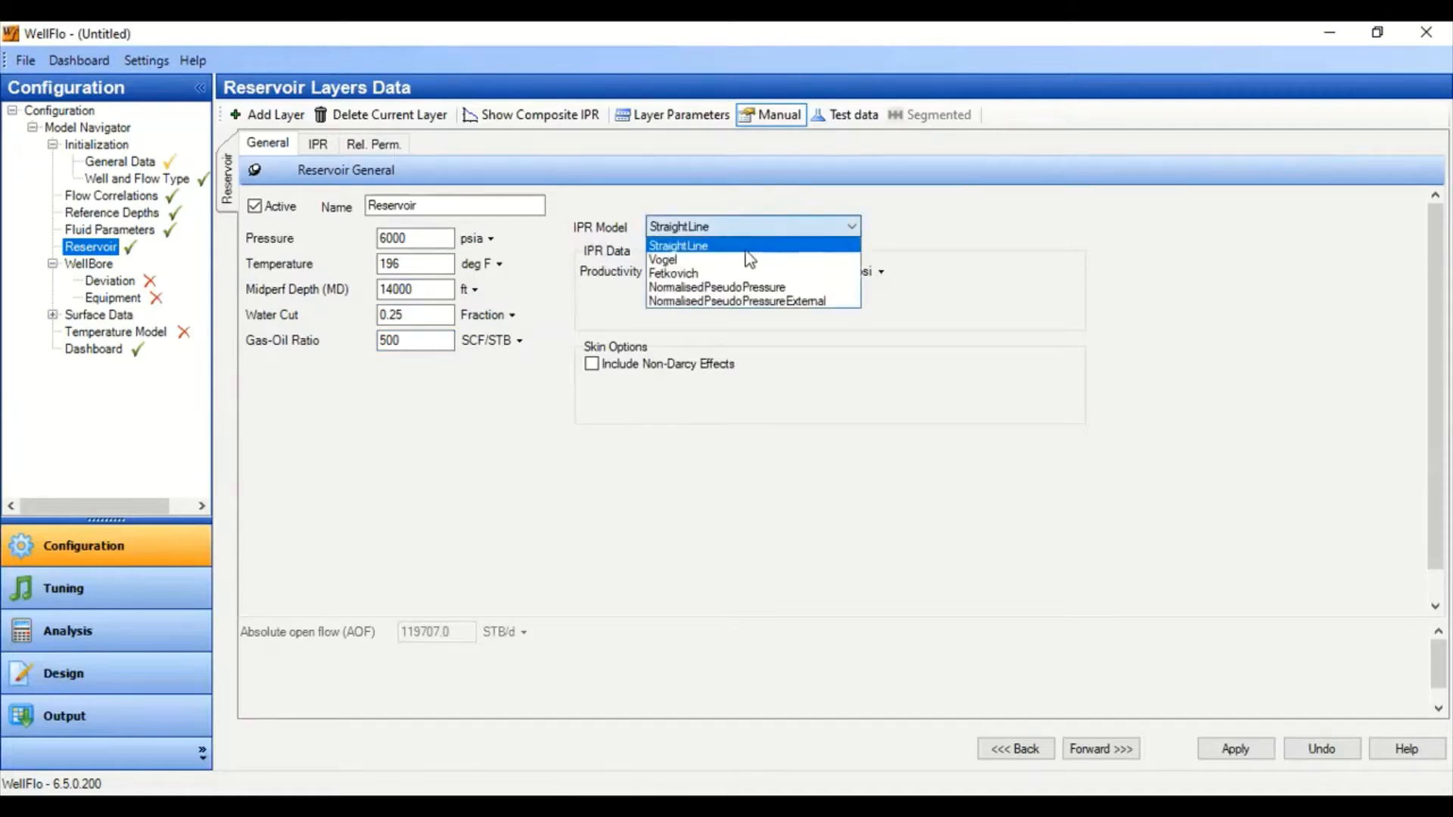
pyautogui.click(707, 261)
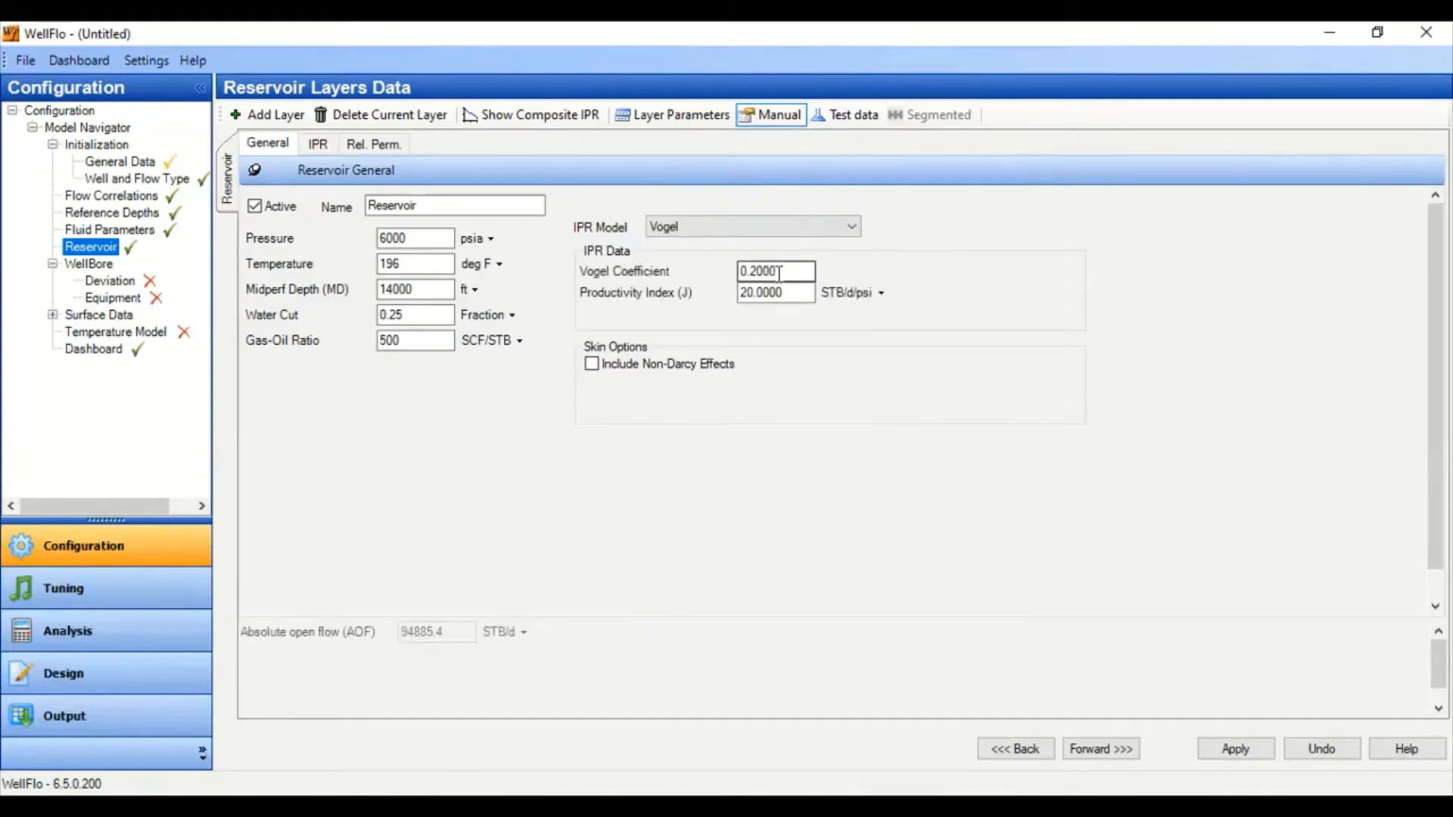
pyautogui.press('Tab')
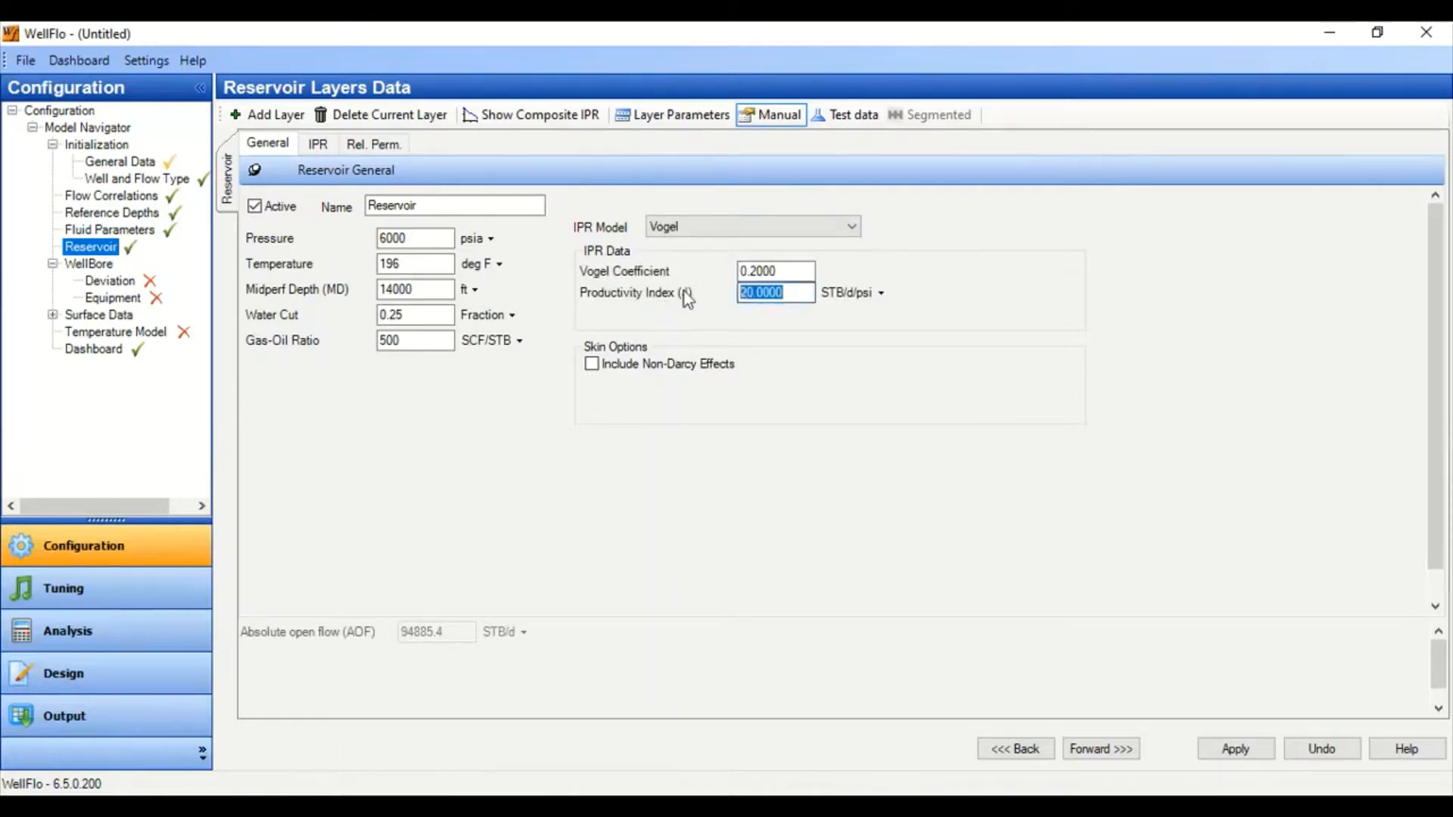
pyautogui.write('1.25')
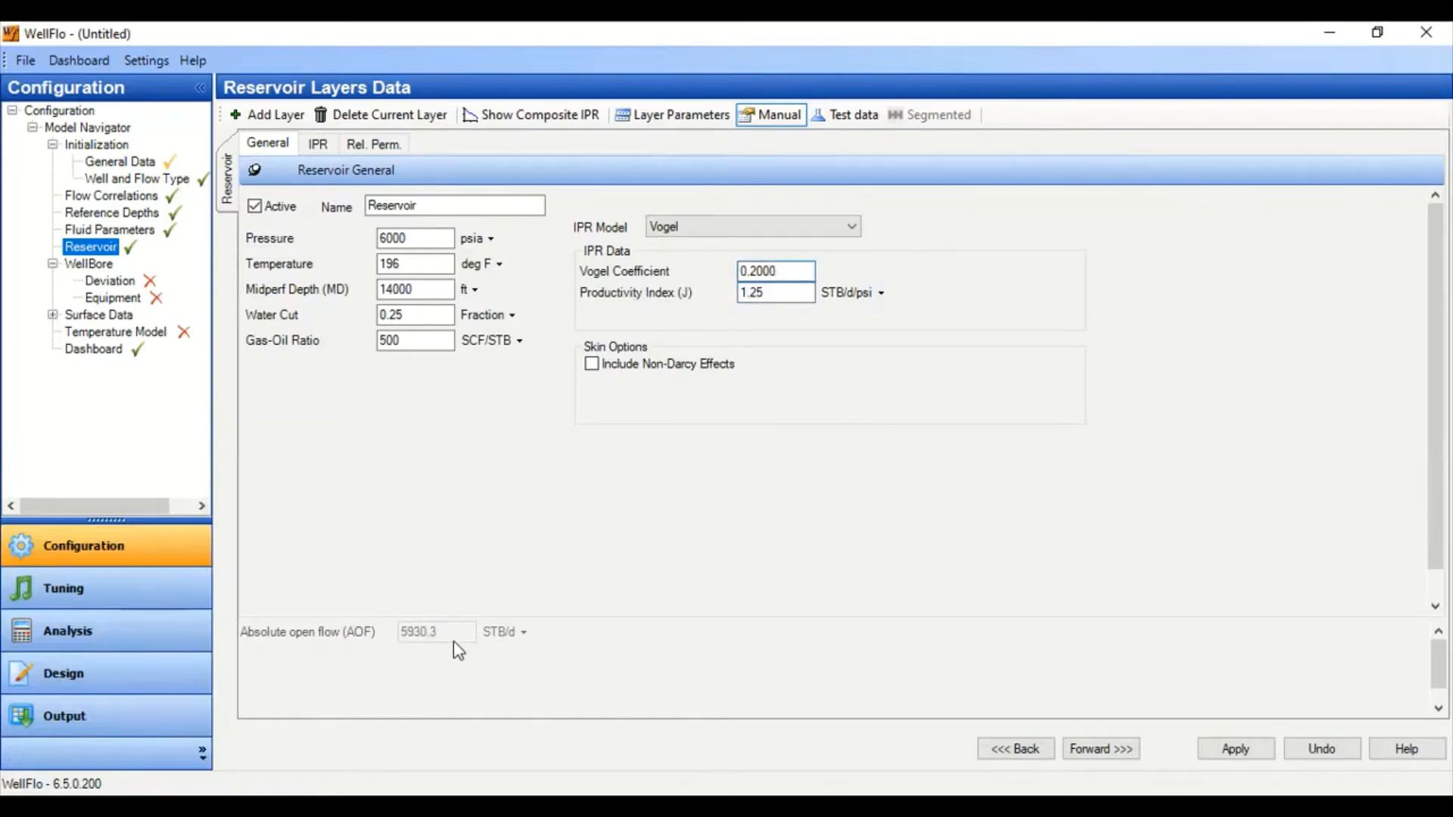
# Examine the layer's IPR curve and its relative permeability data
pyautogui.click(318, 143)
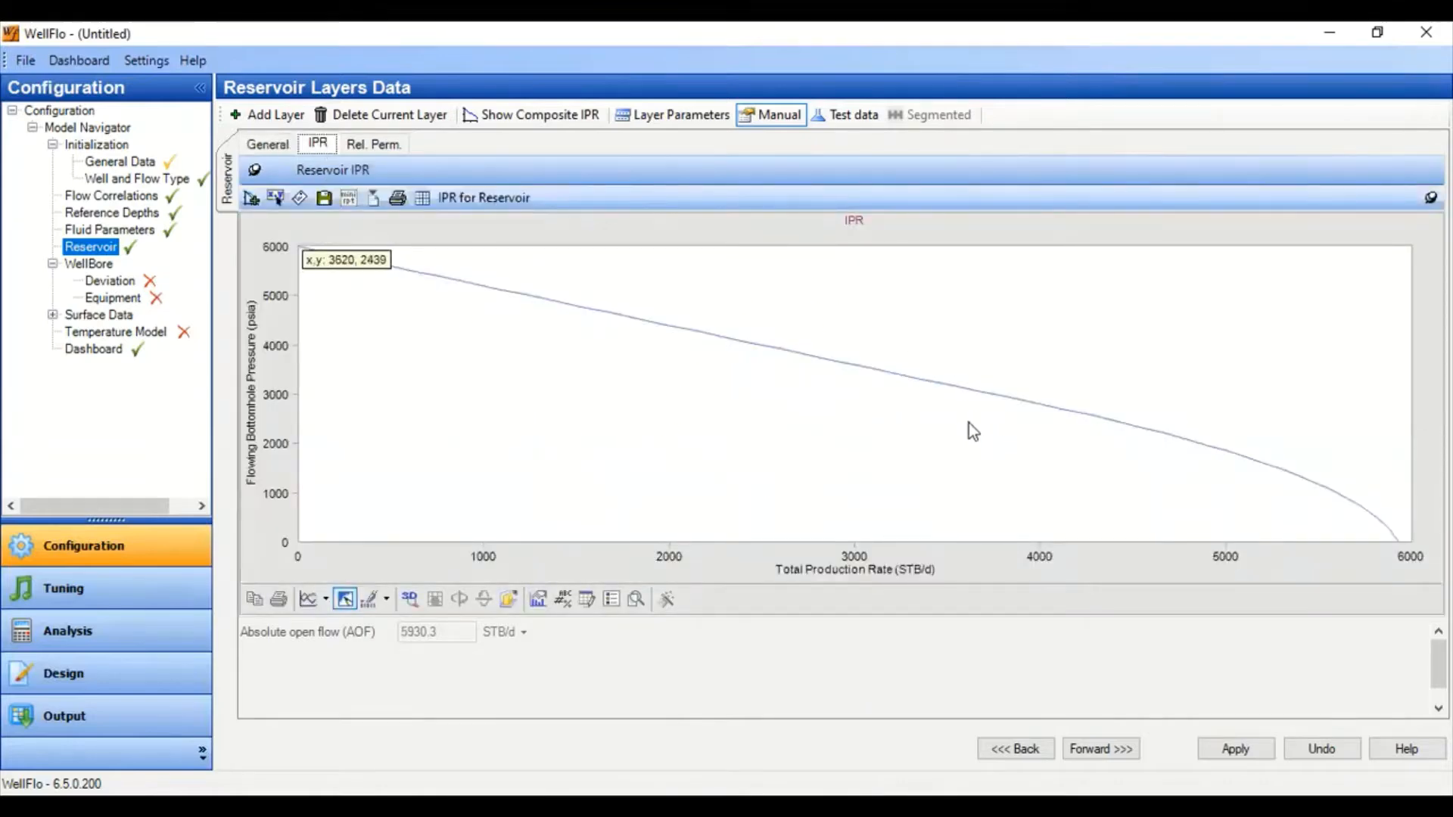
pyautogui.click(374, 144)
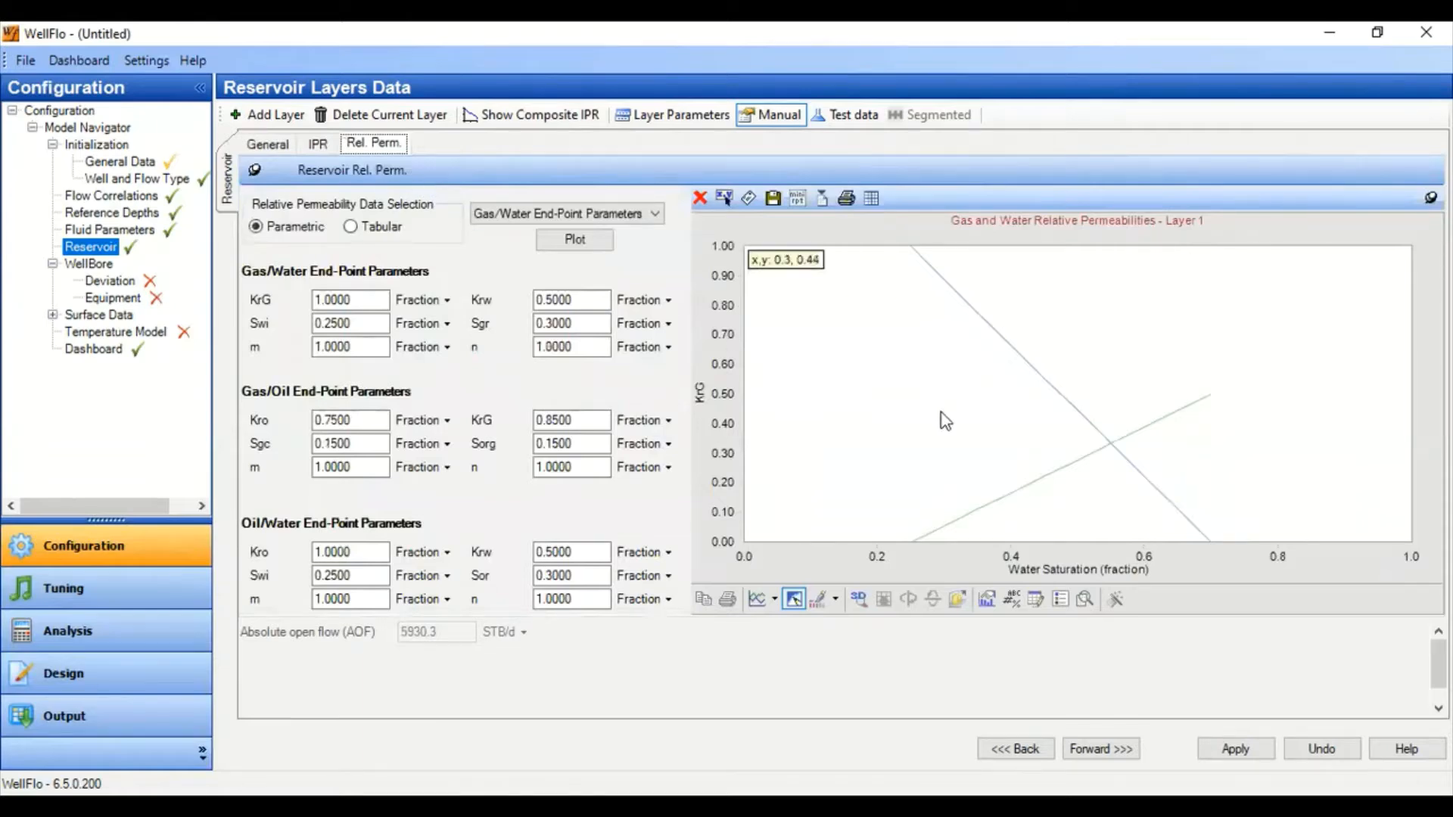
# Apply the reservoir layer's general data and move on to the wellbore deviation data
pyautogui.click(272, 144)
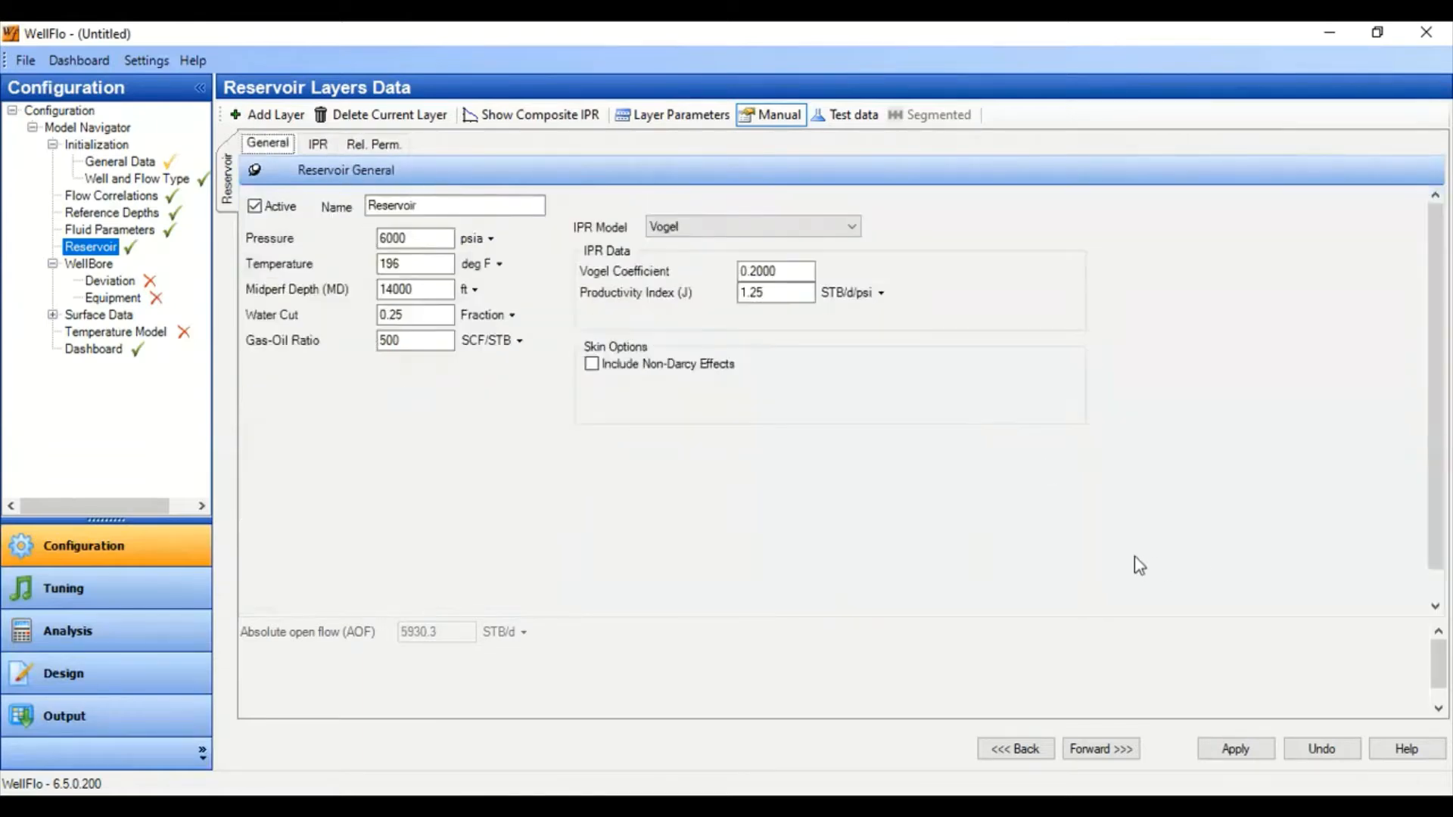
pyautogui.click(1233, 750)
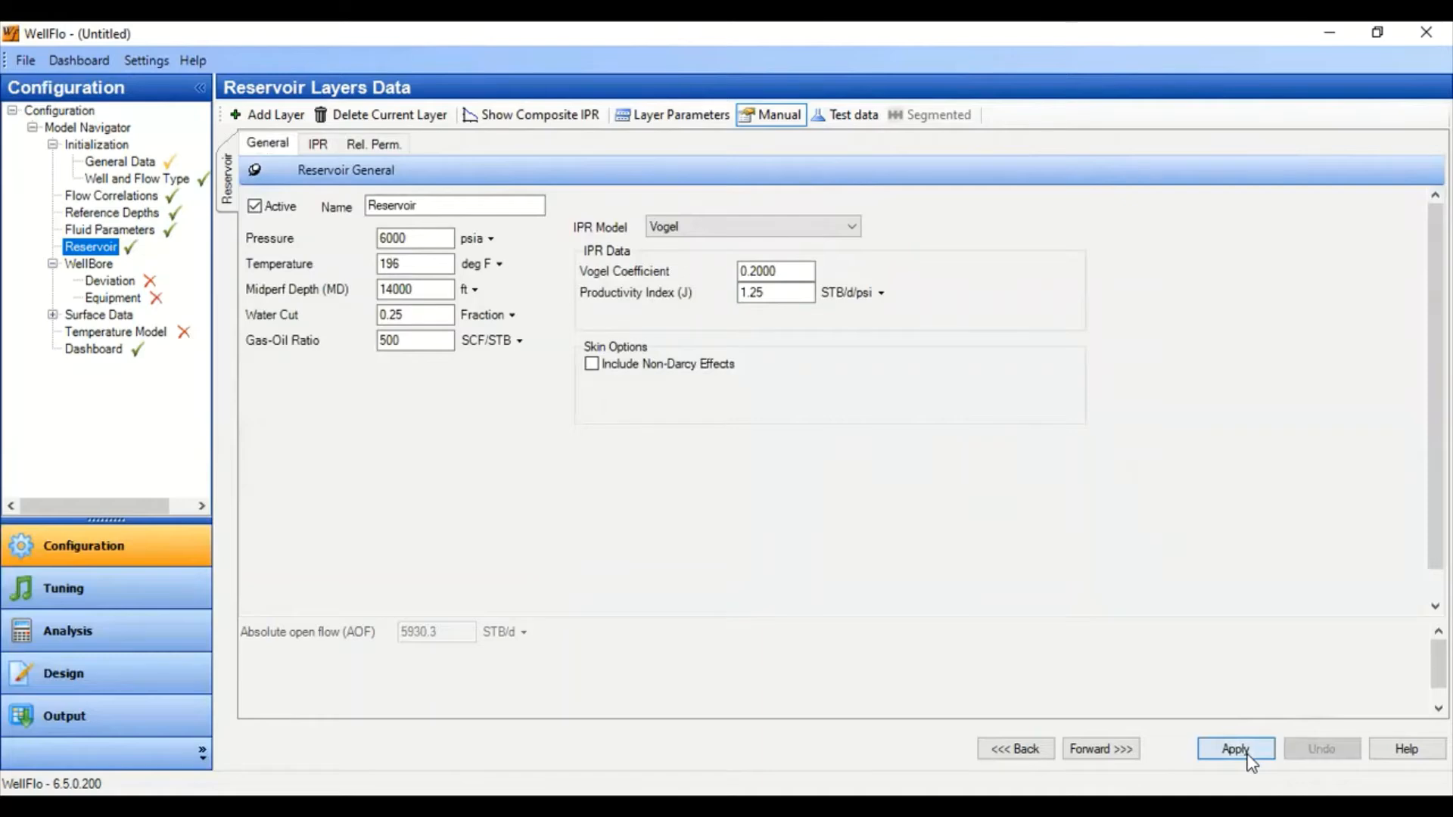
pyautogui.click(1122, 749)
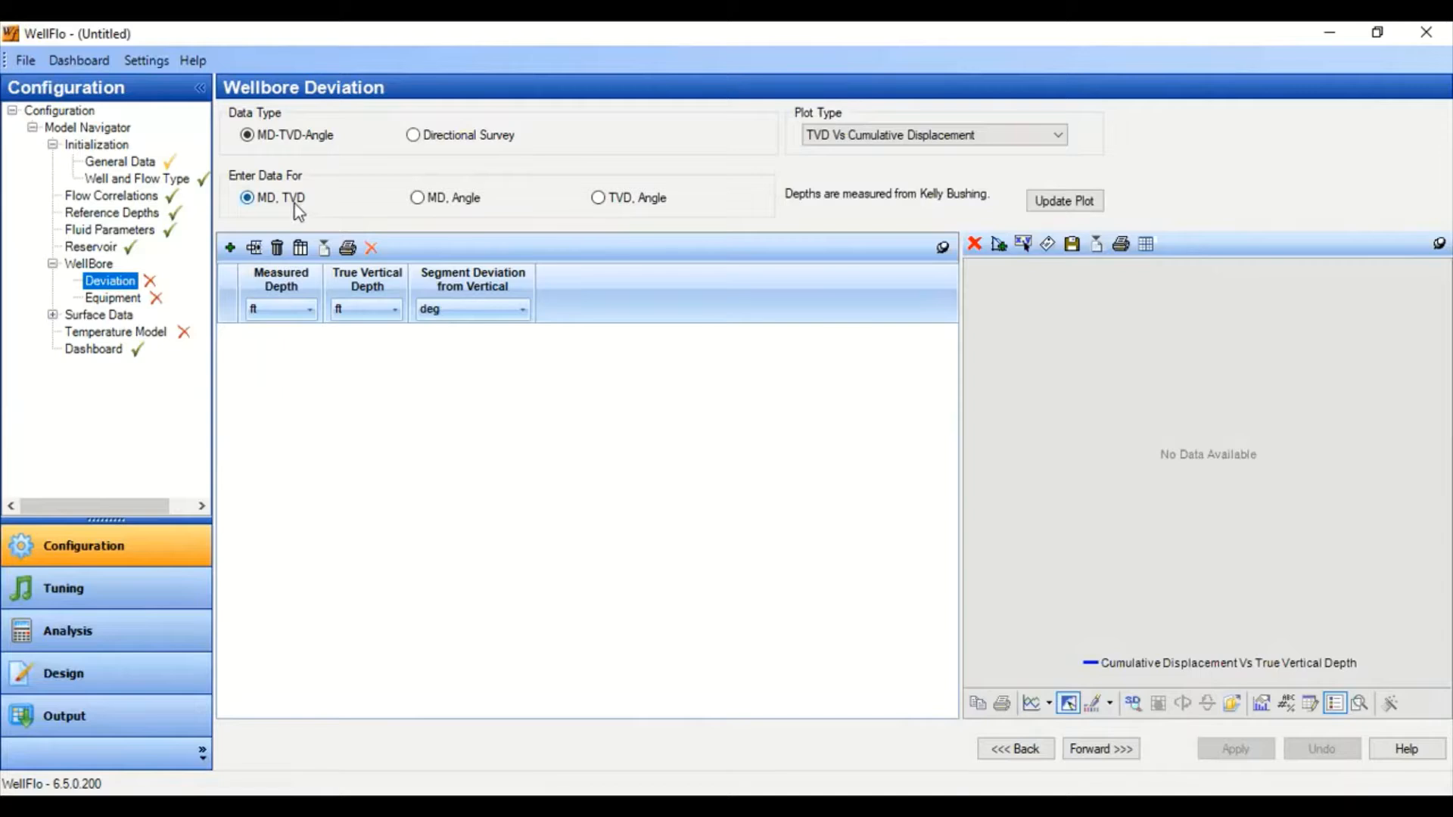
# Add a deviation point with measured depth and true vertical depth both 14000 ft, and apply the deviation data
pyautogui.click(230, 249)
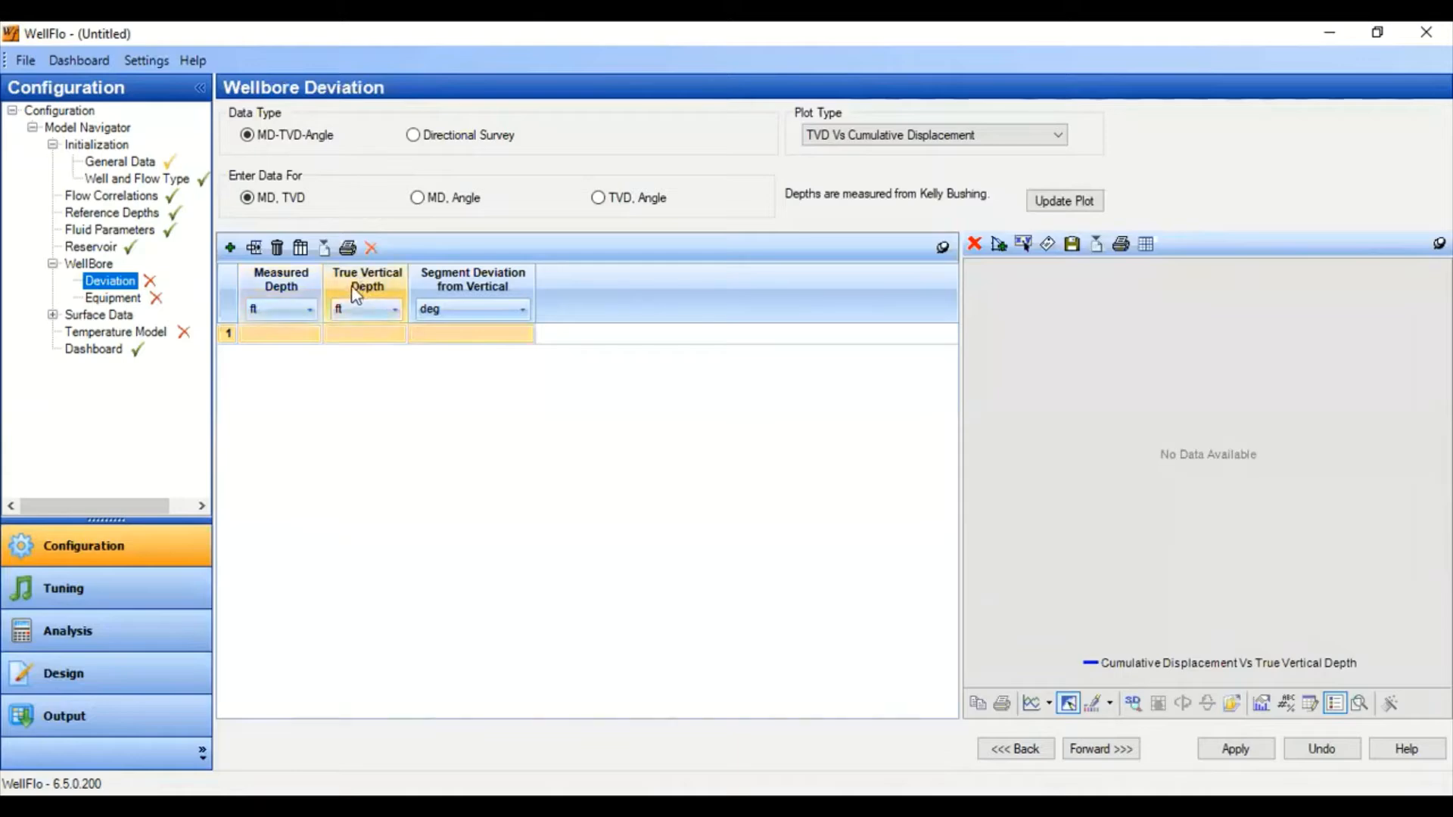
pyautogui.click(307, 332)
pyautogui.write('14000')
pyautogui.click(339, 345)
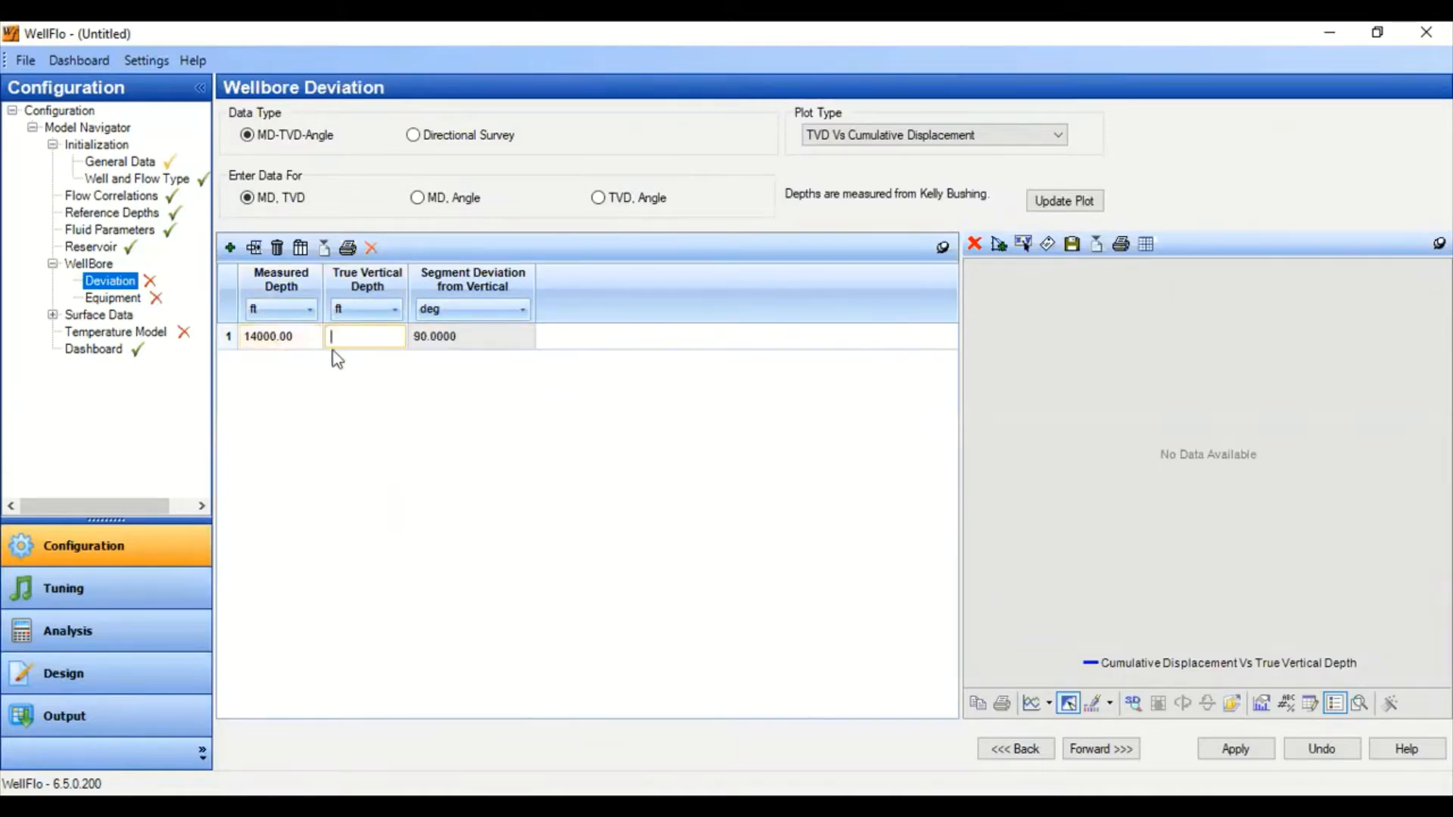
pyautogui.write('14000')
pyautogui.click(285, 337)
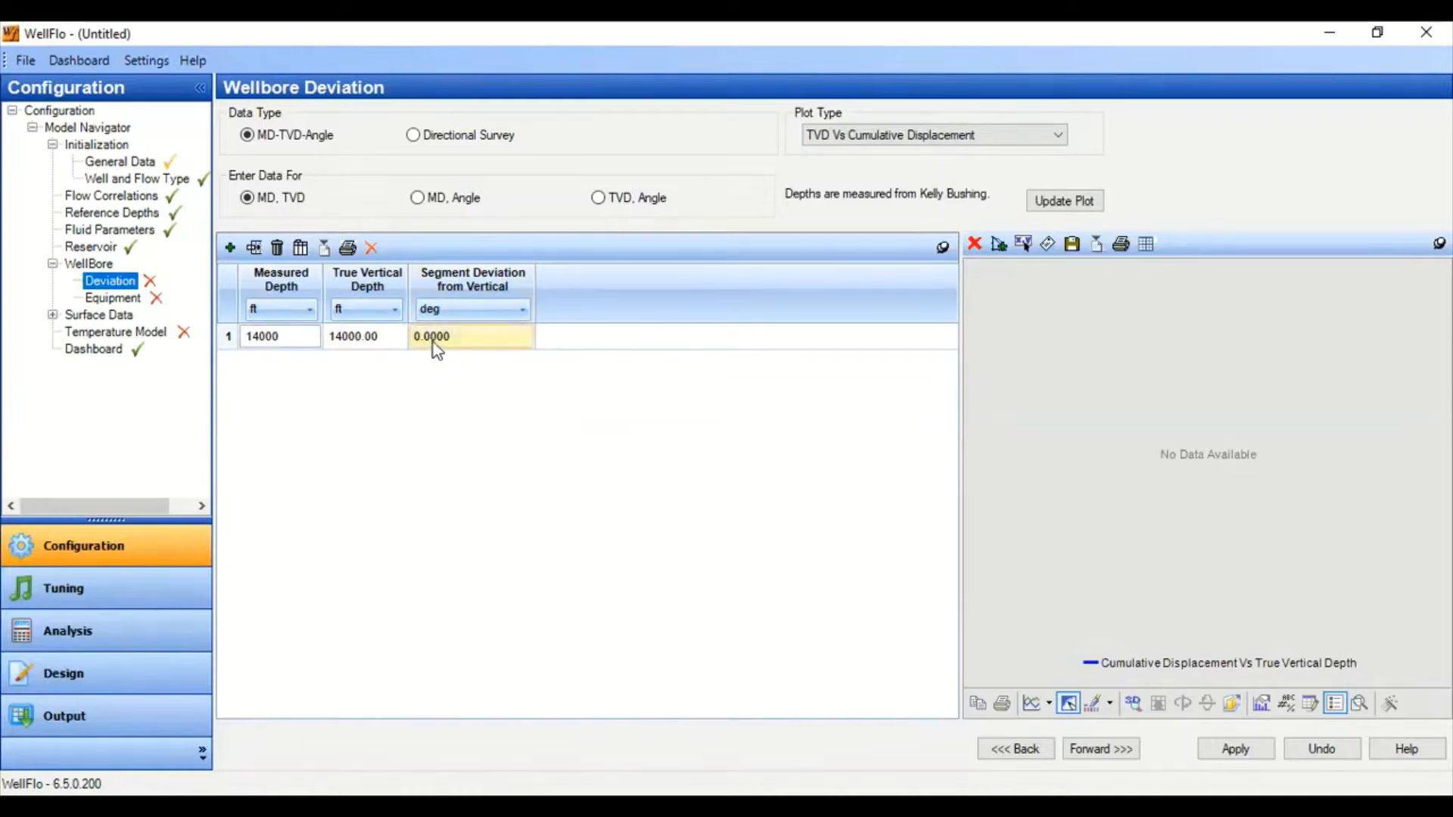
pyautogui.click(1235, 749)
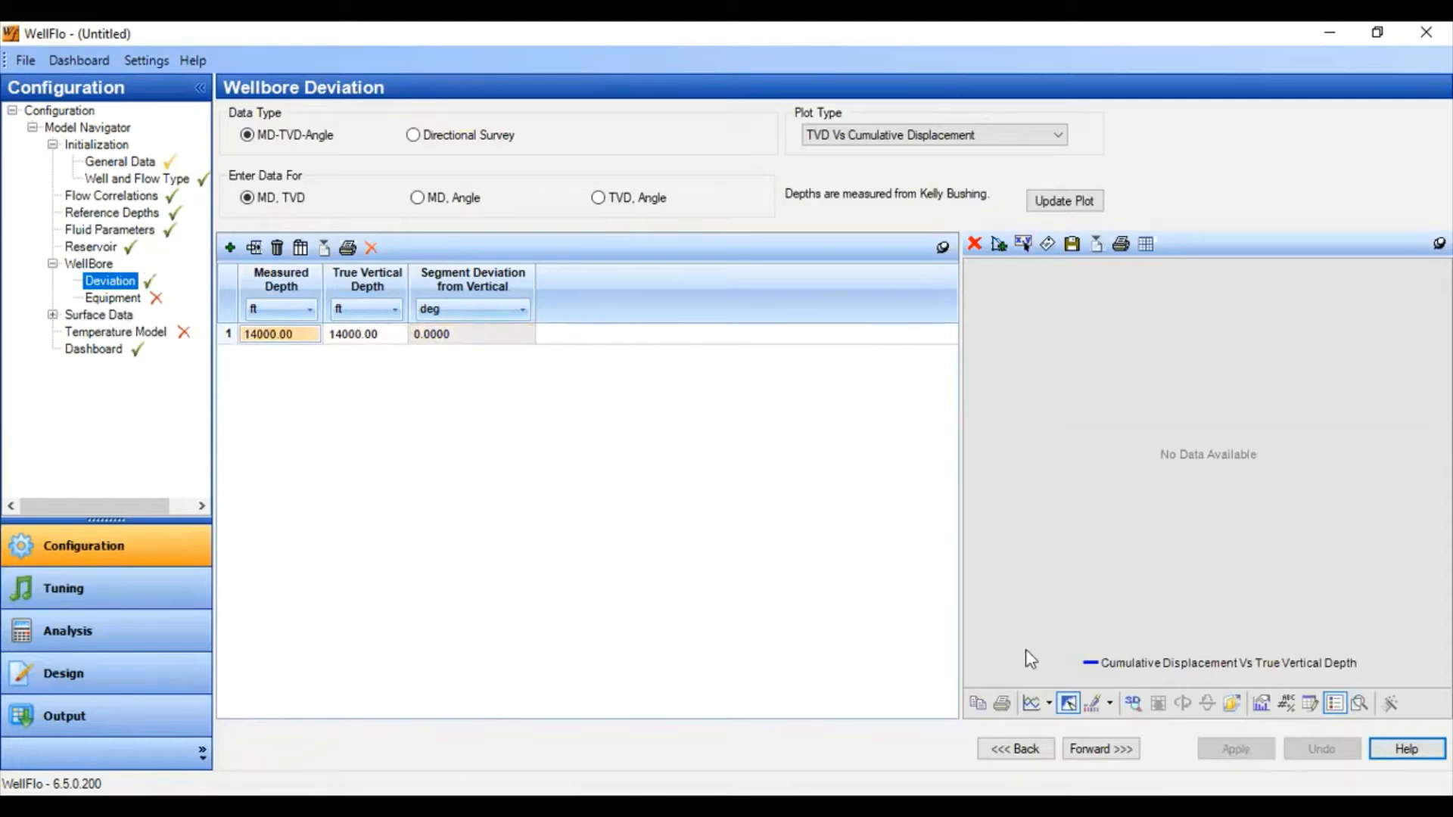
# Add a tubing segment to the wellbore equipment, named Tubing, with an end point measured depth of 13000 ft
pyautogui.click(1113, 749)
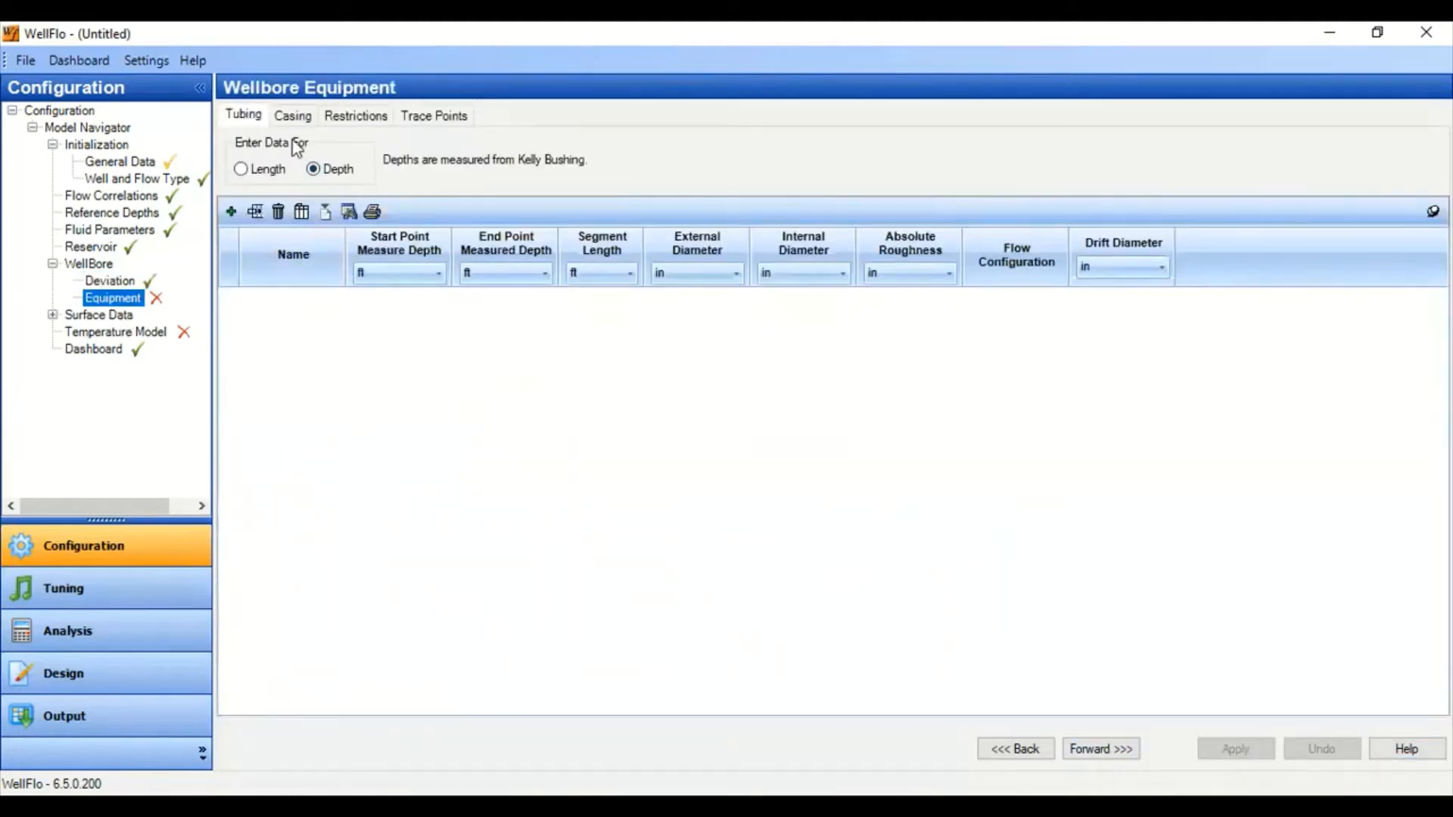
pyautogui.click(232, 213)
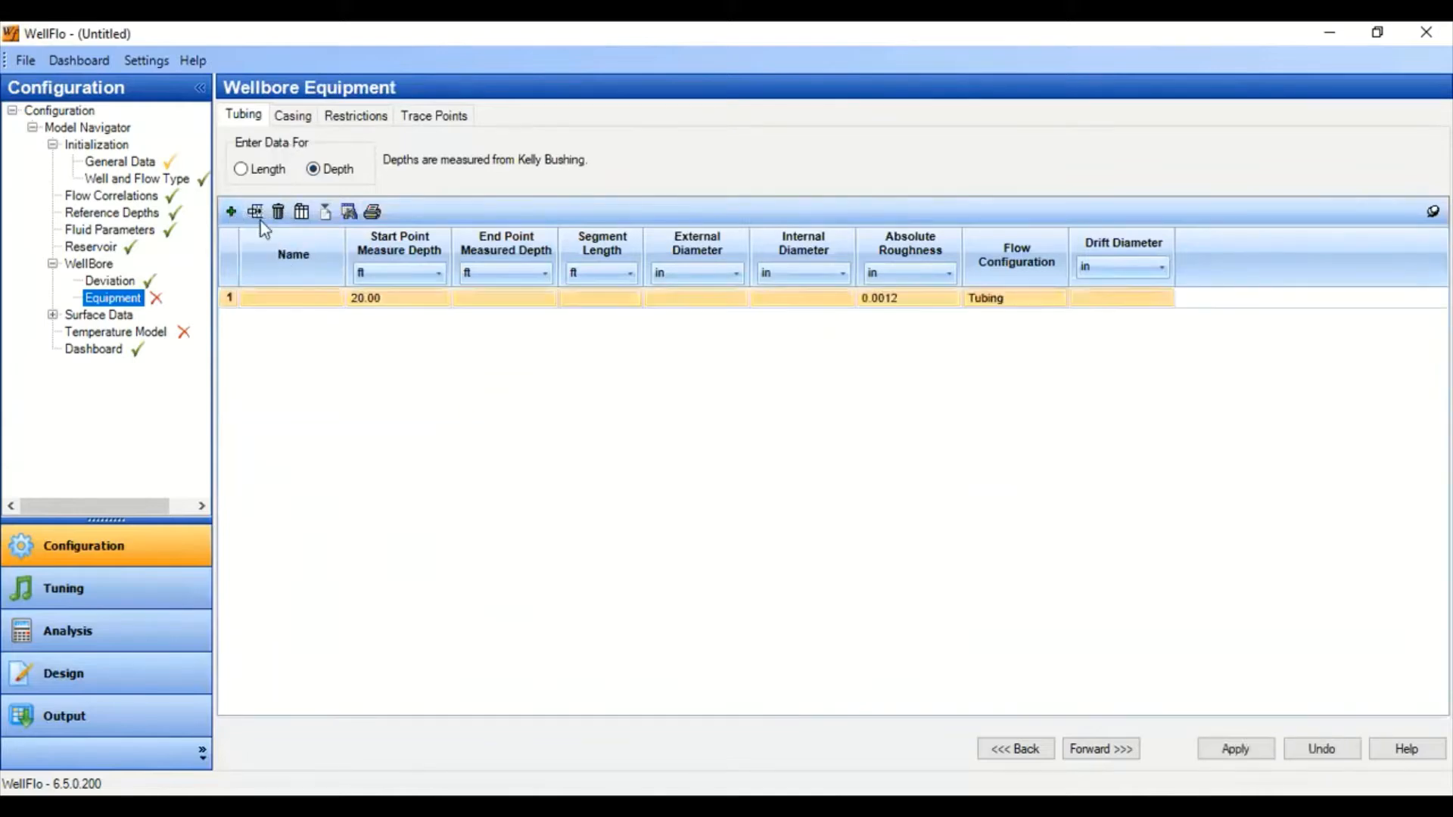
pyautogui.click(305, 301)
pyautogui.write('Tubing')
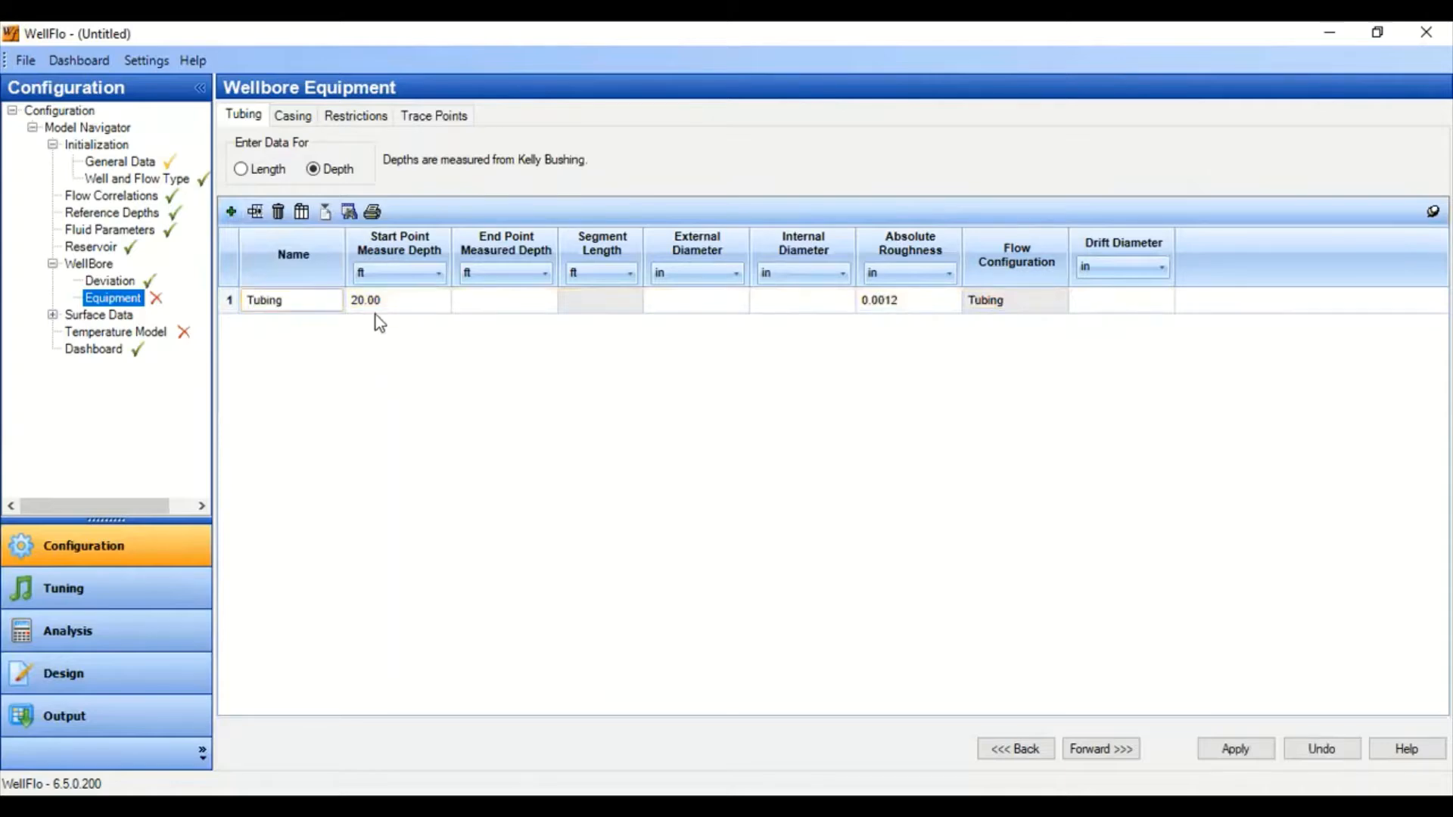
pyautogui.click(519, 303)
pyautogui.write('1')
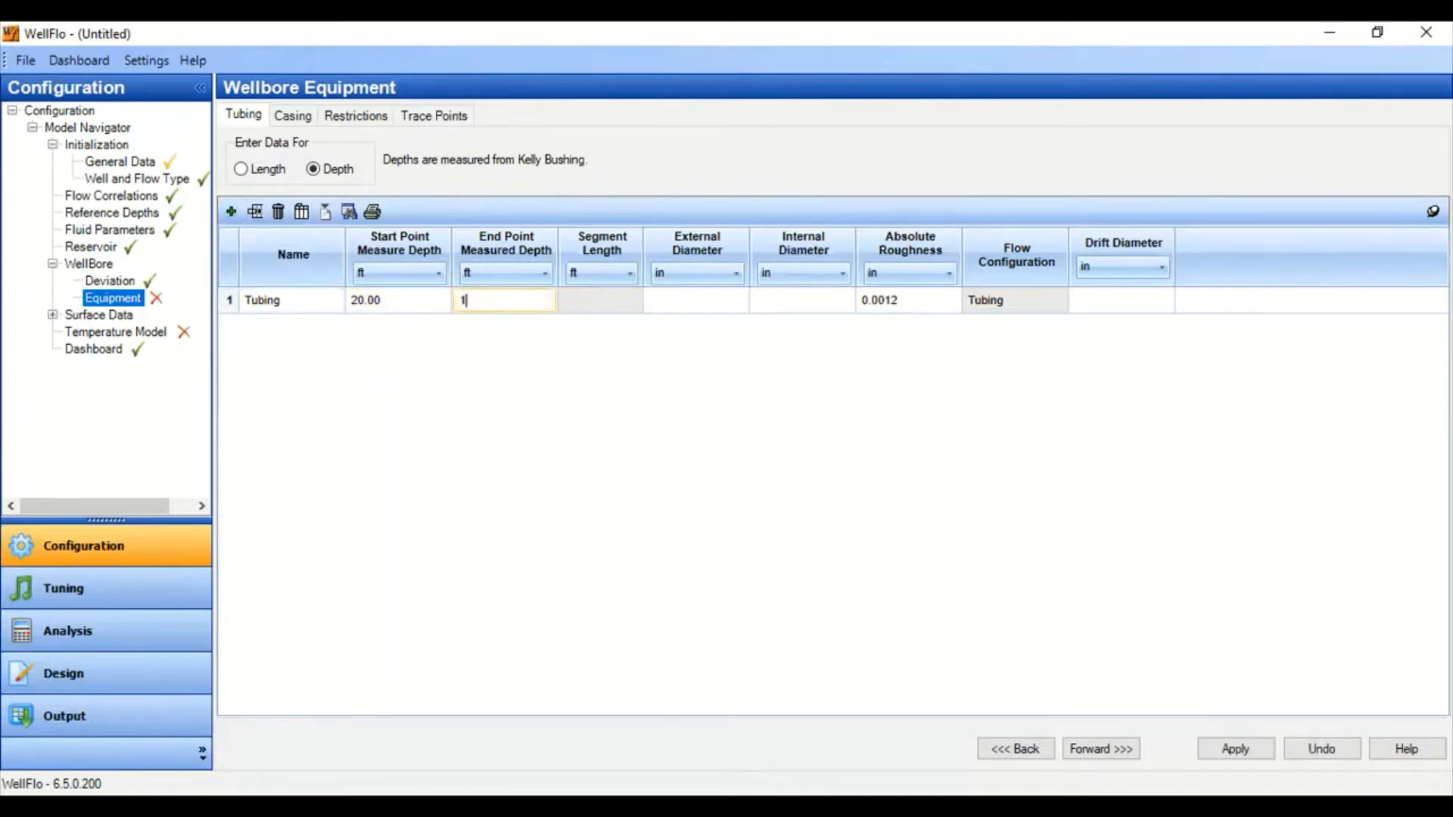
pyautogui.write('4')
pyautogui.press('BackSpace')
pyautogui.write('3000')
# Set the tubing's external diameter to 3.5 in and its internal diameter to 2.992 in
pyautogui.click(700, 303)
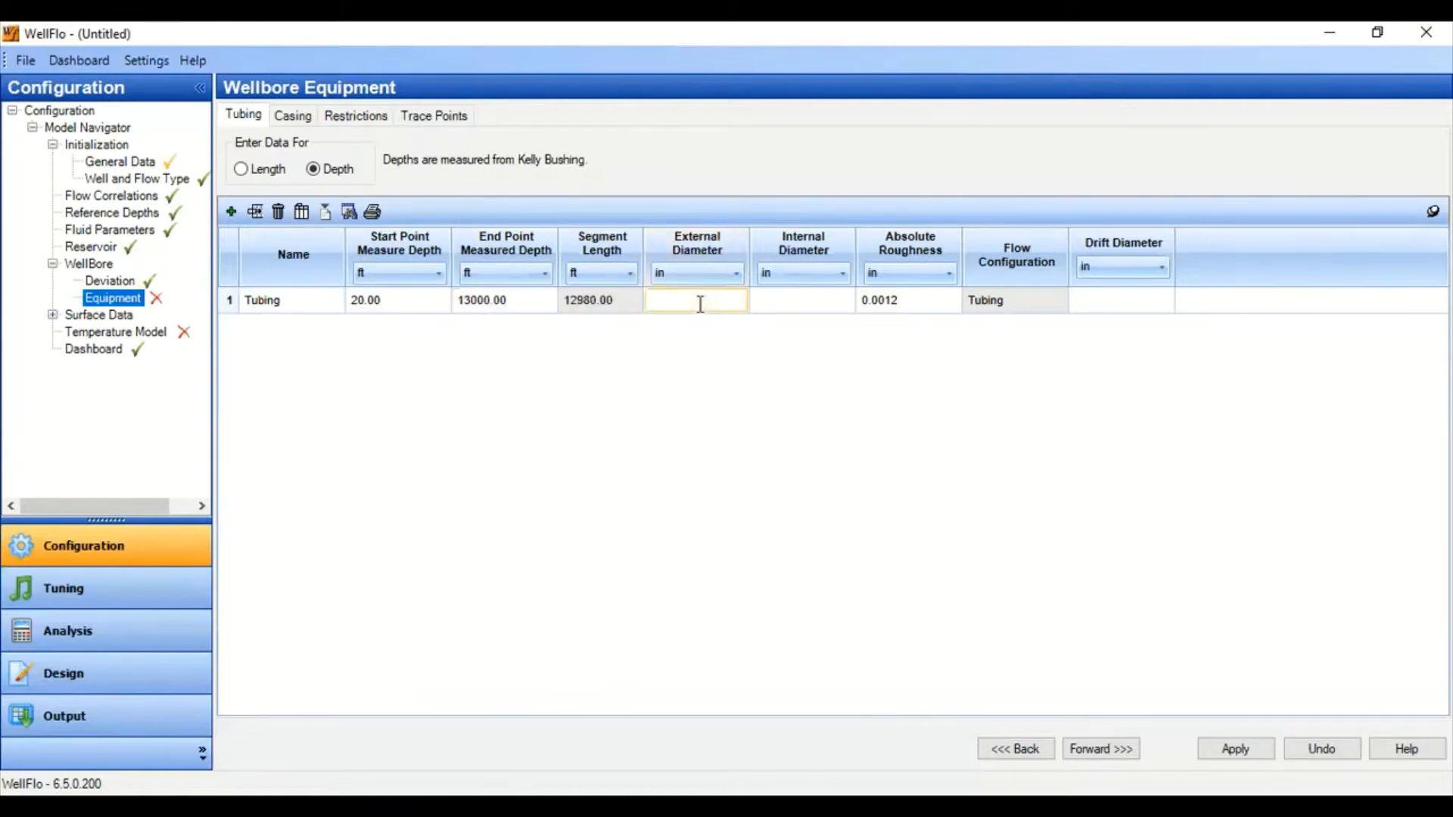
pyautogui.write('3.5')
pyautogui.click(787, 301)
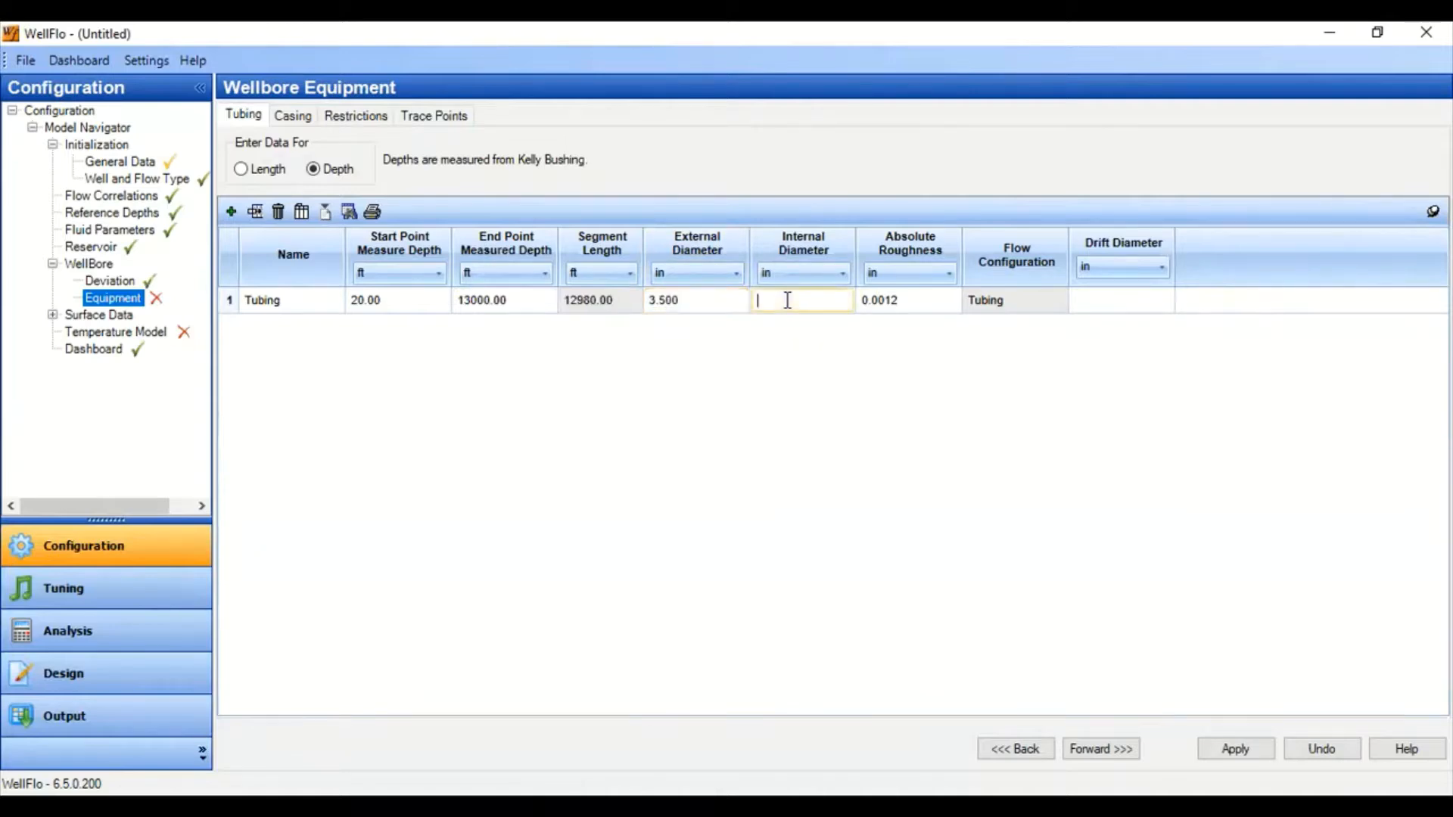
pyautogui.write('2.992')
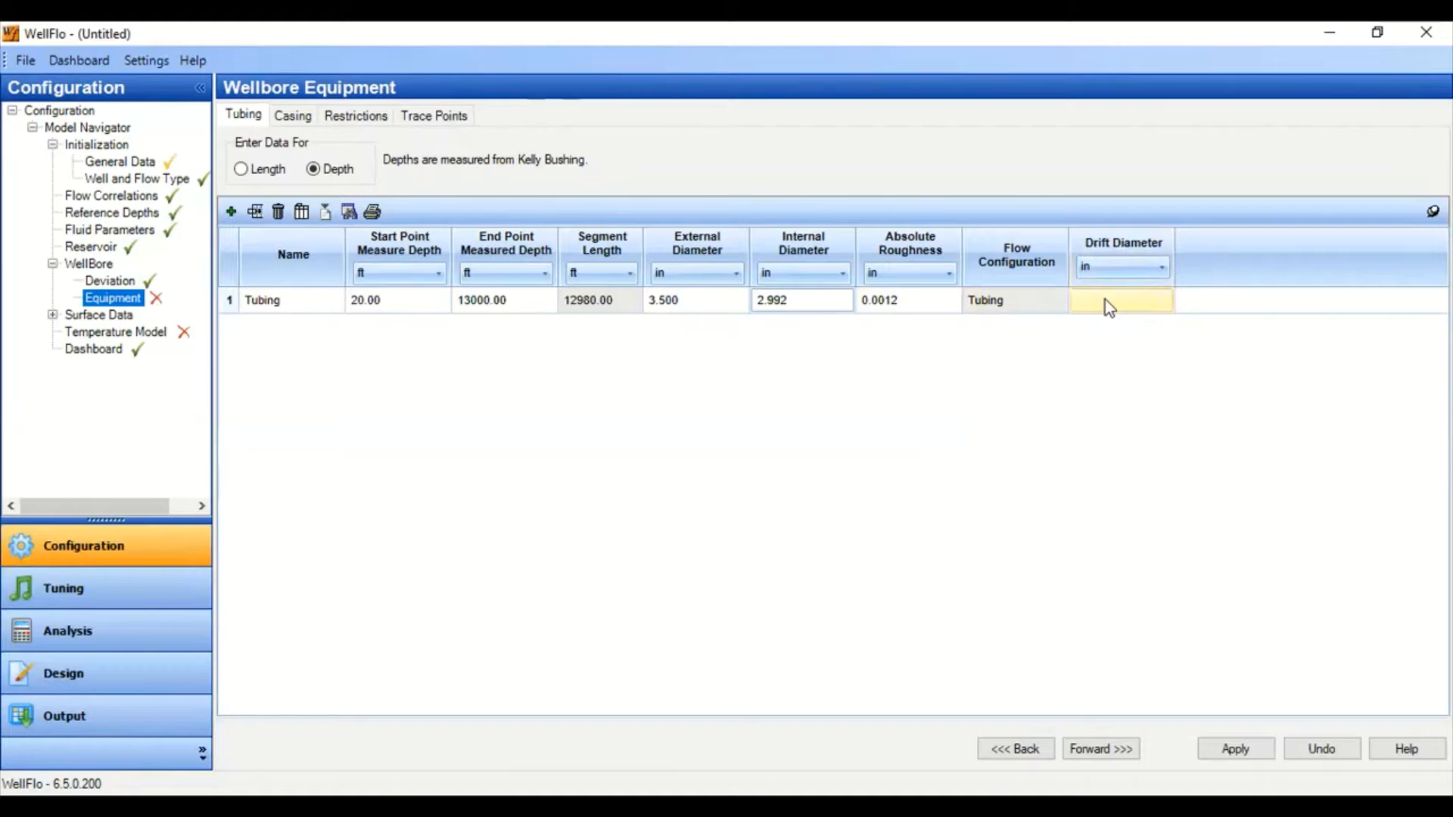
# Add two casing rows, naming the first one Casing 1 with an end point measured depth of 13000 ft
pyautogui.click(289, 118)
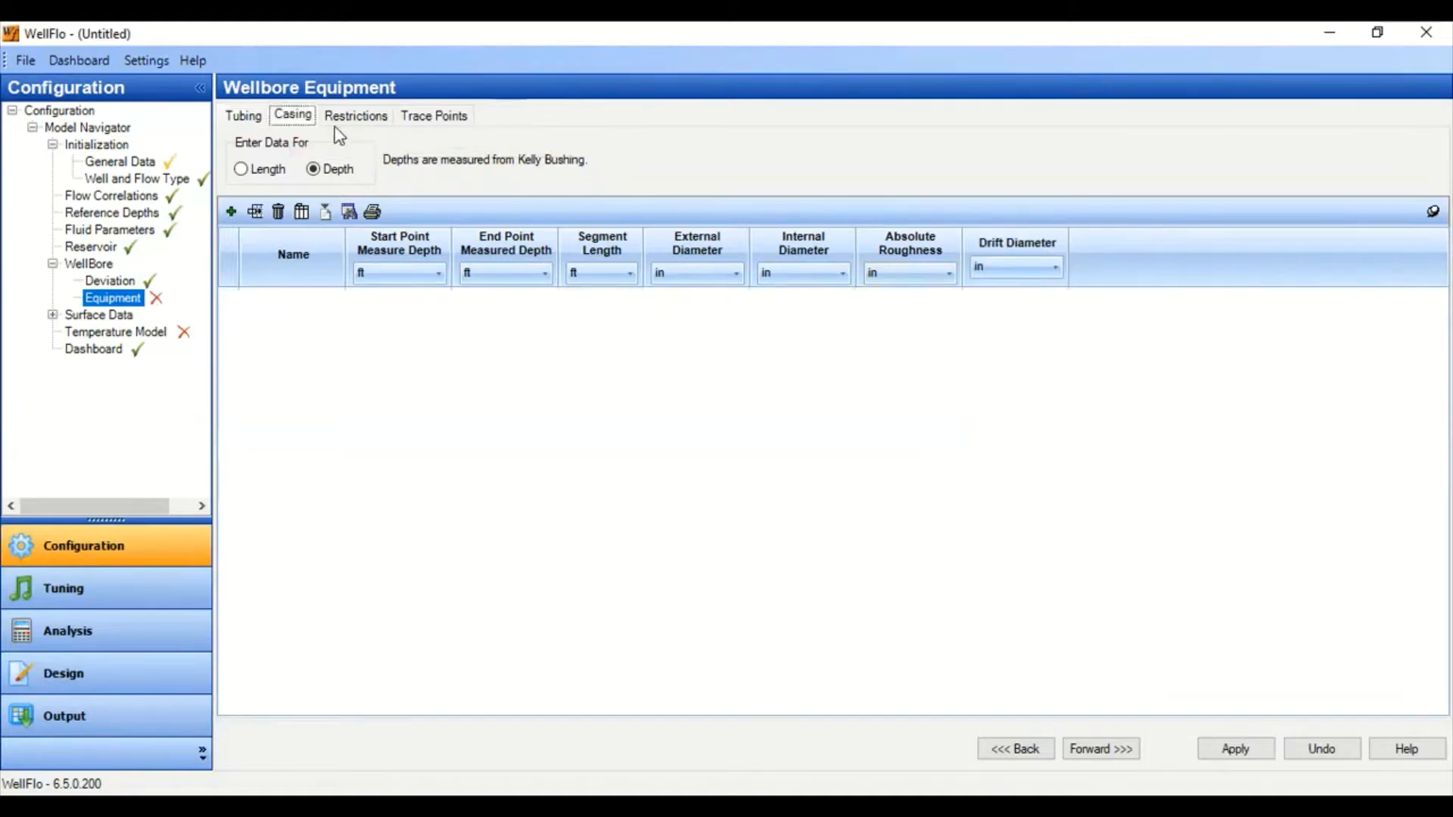
pyautogui.click(231, 214)
pyautogui.click(230, 212)
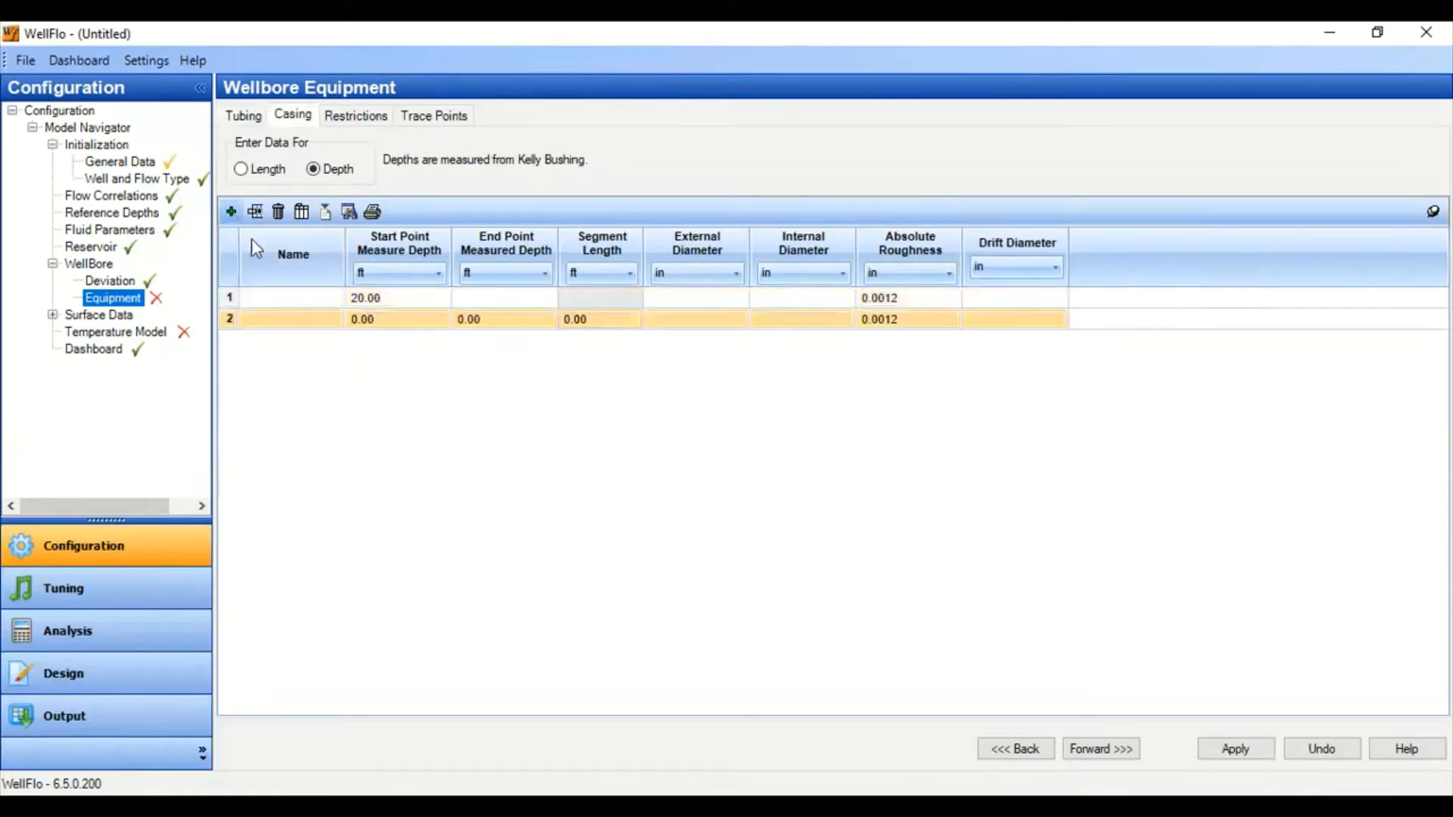
pyautogui.click(275, 301)
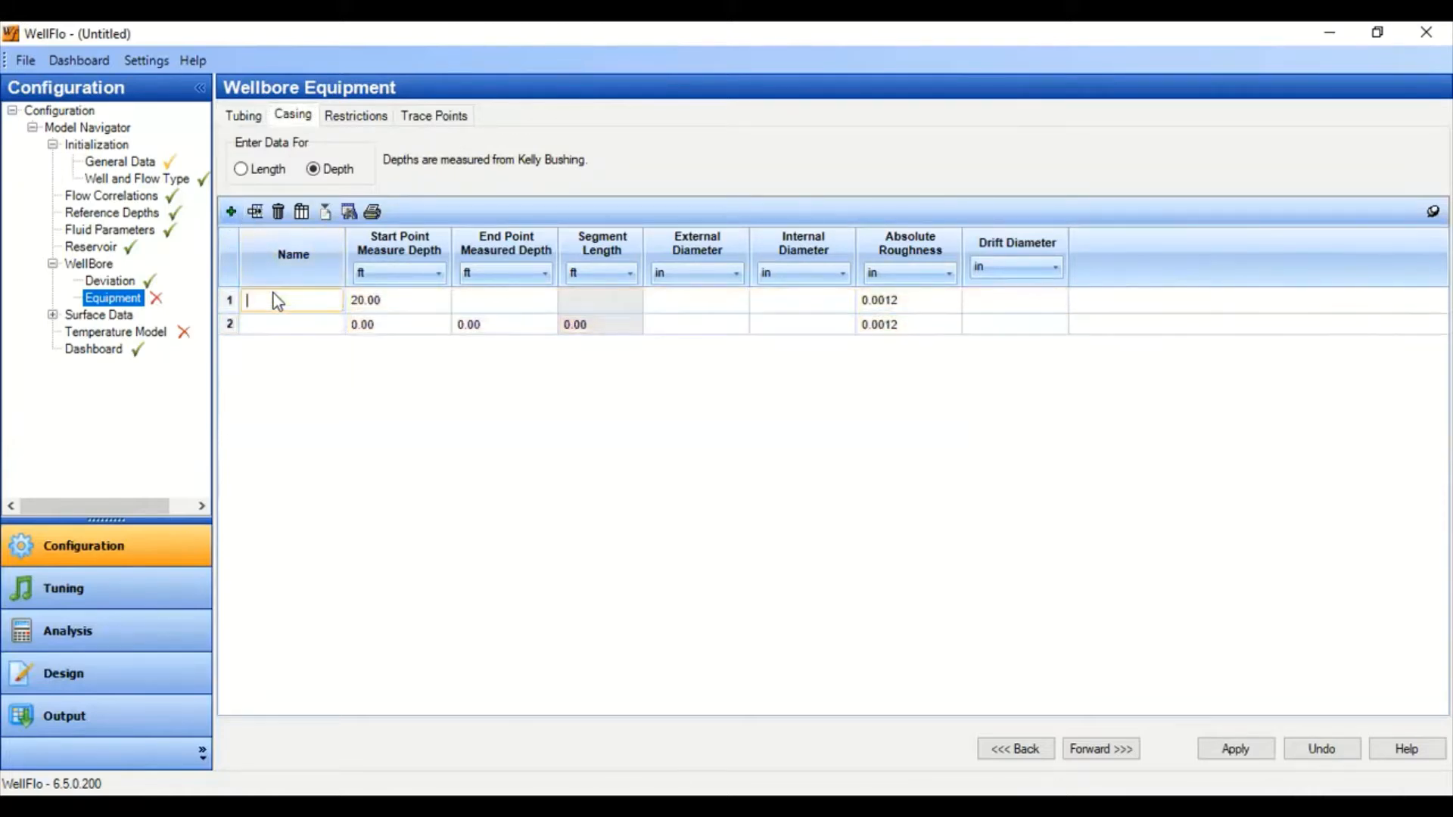
pyautogui.write('Casing 1')
pyautogui.click(470, 302)
pyautogui.write('13')
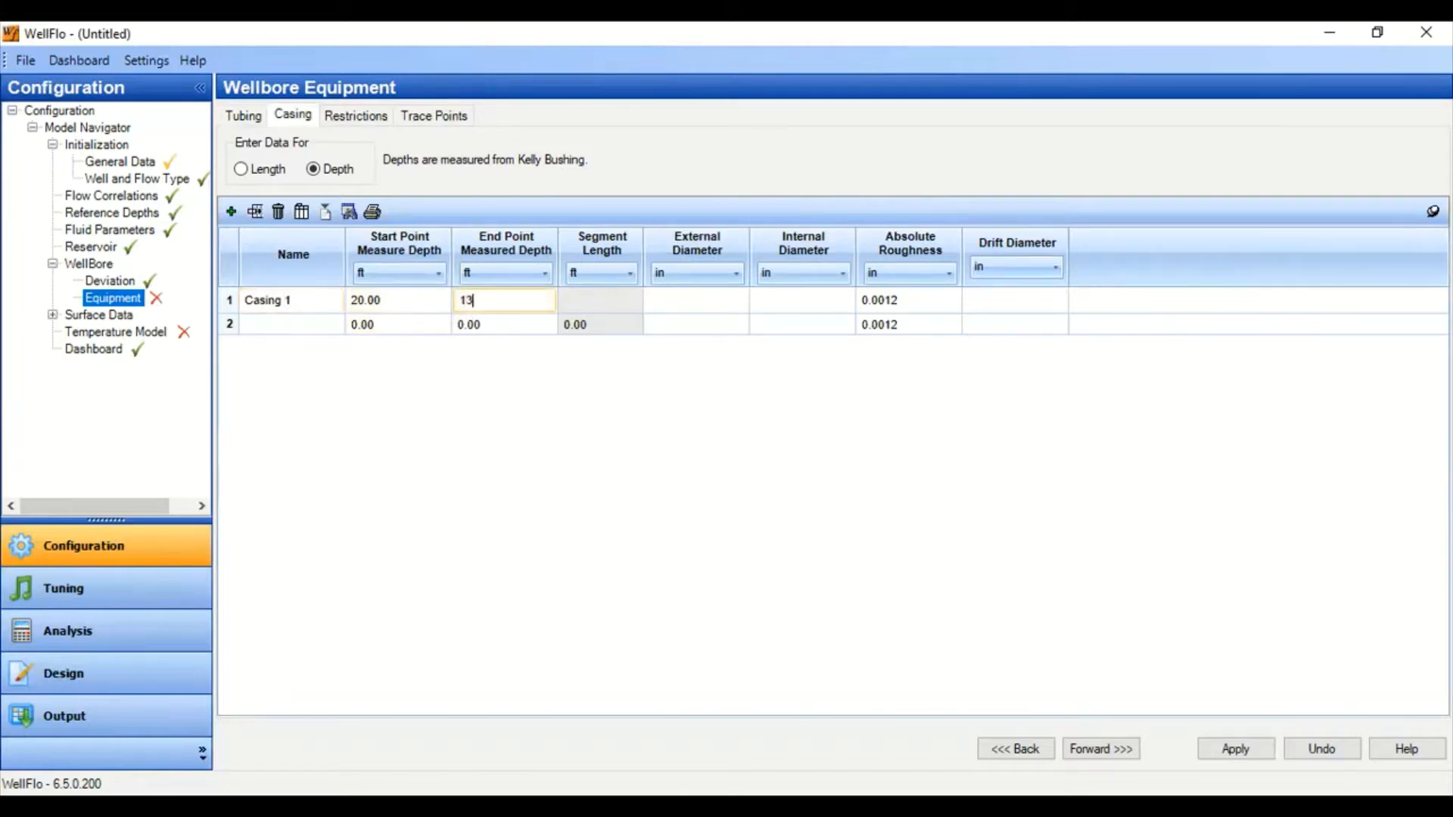
pyautogui.write('000')
# Set Casing 1's external diameter to 7 in and its internal diameter to 6.3 in
pyautogui.click(694, 301)
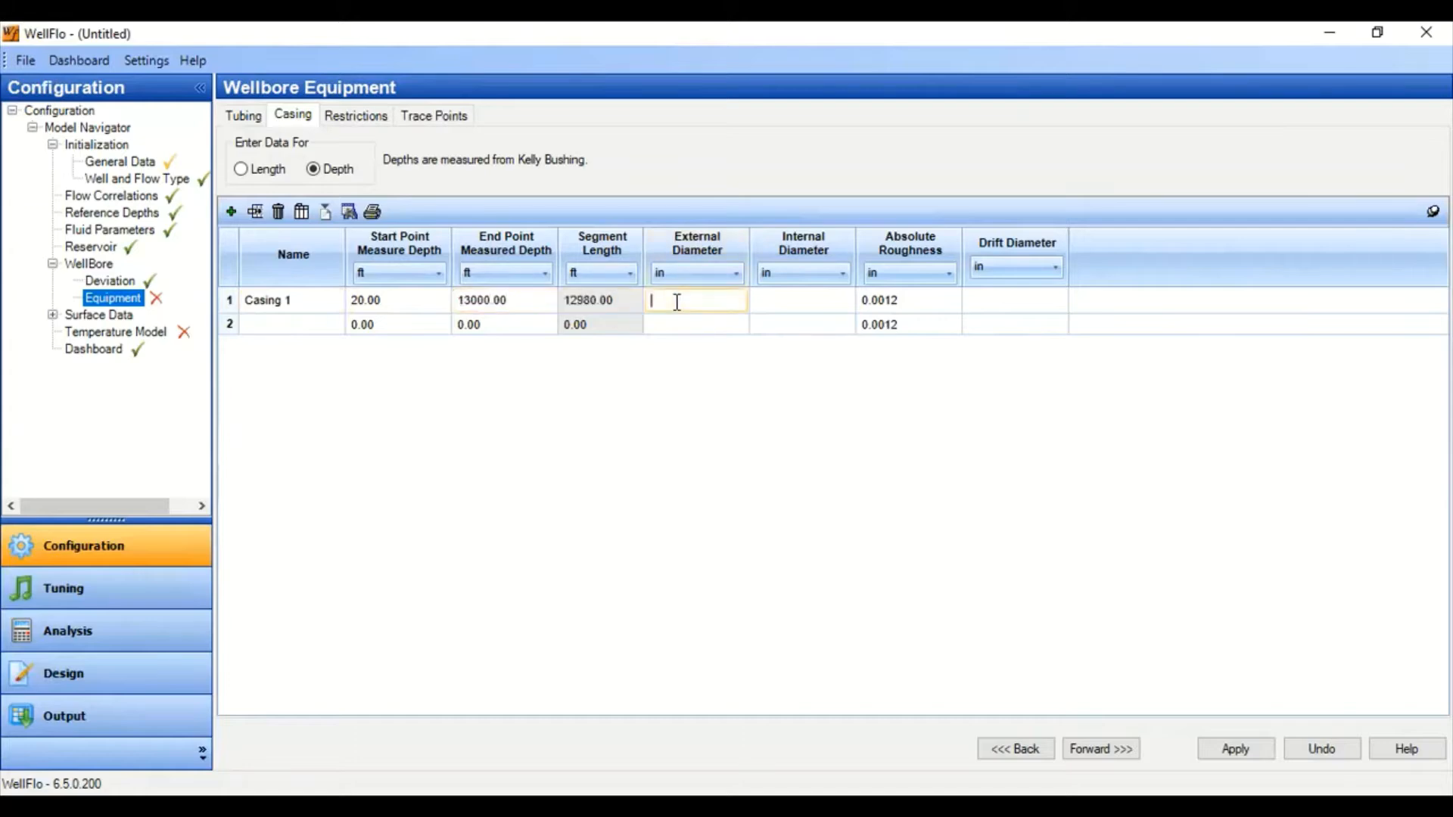
pyautogui.write('7.000')
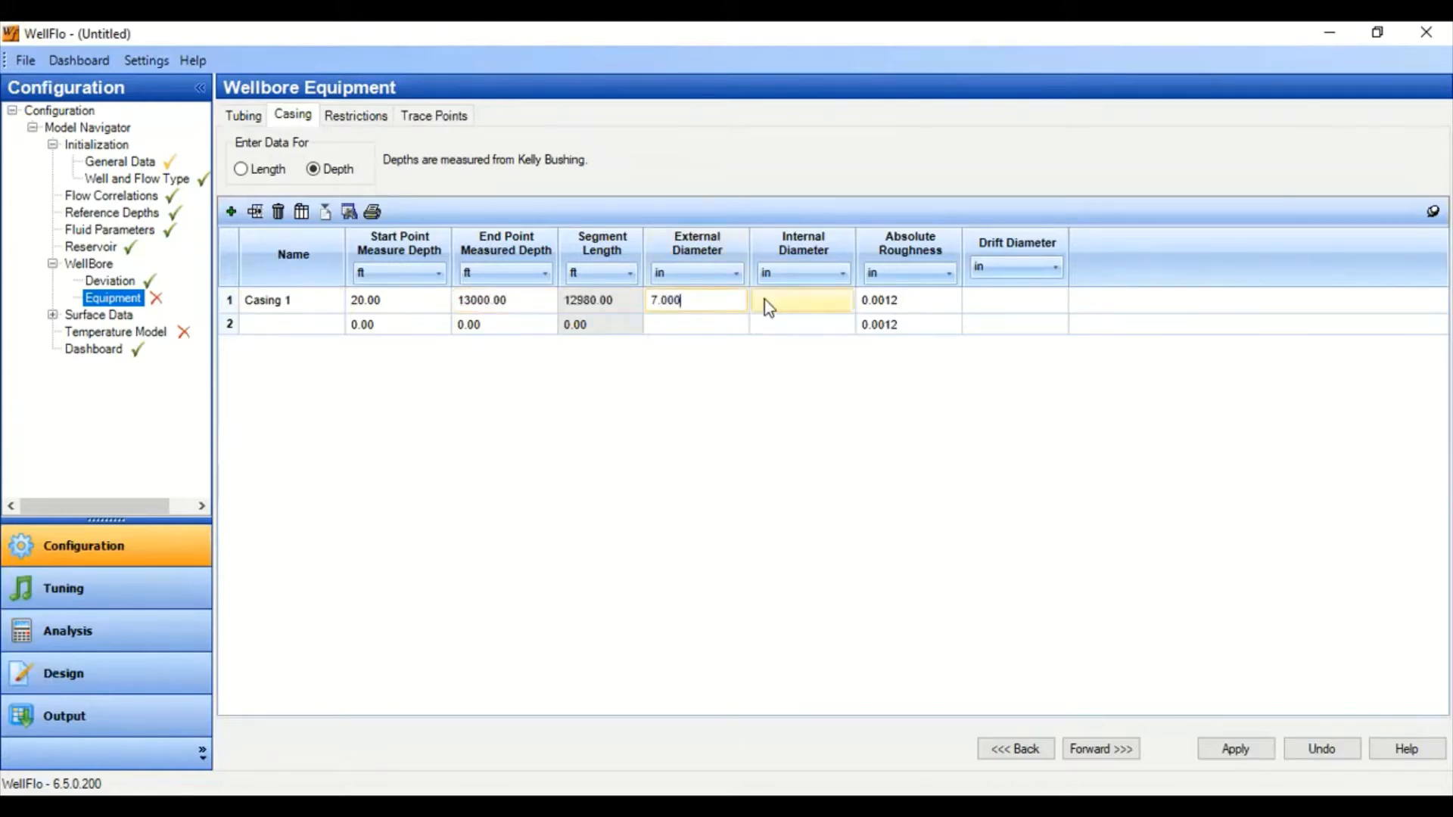
pyautogui.click(766, 299)
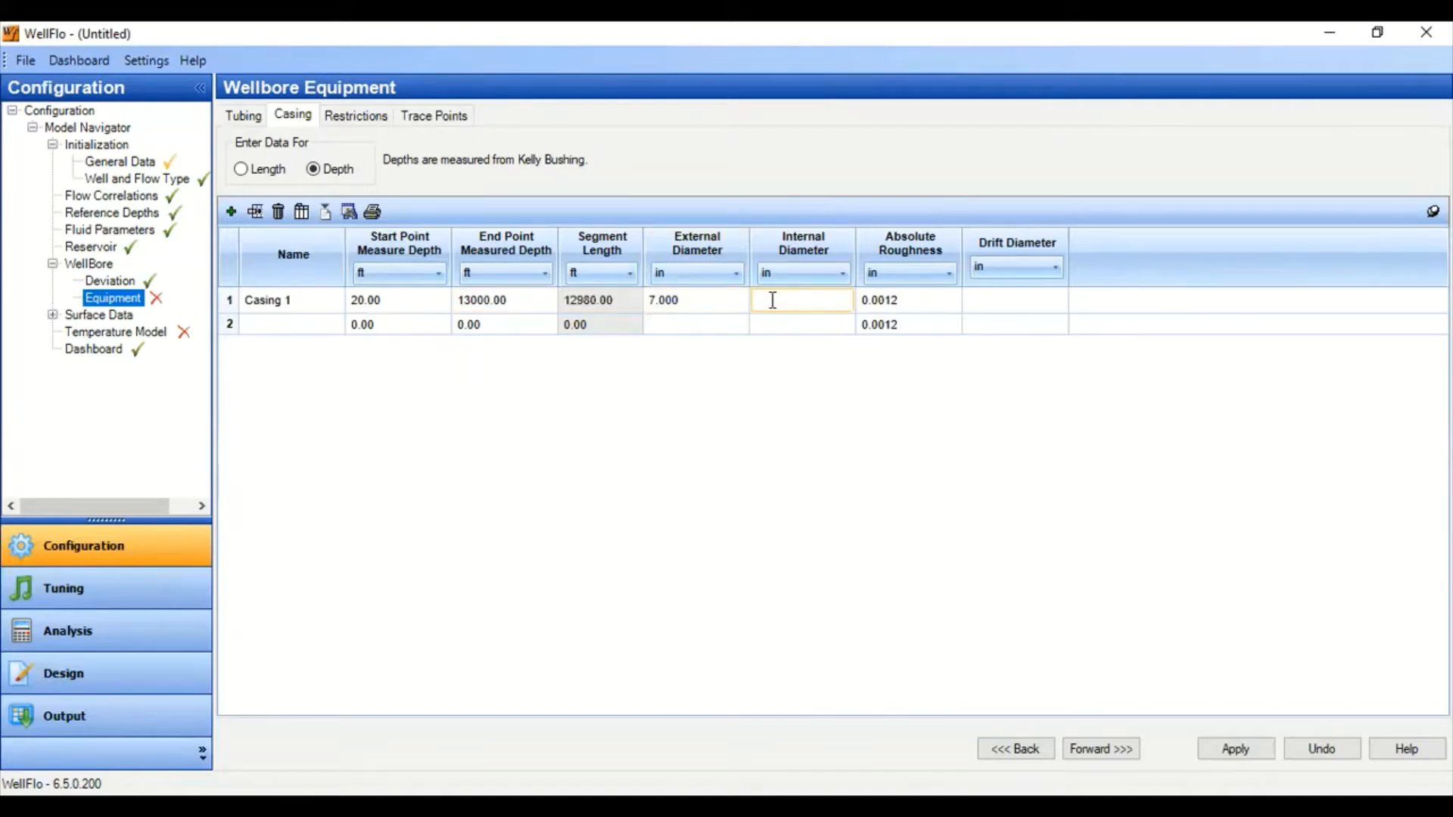
pyautogui.write('6.3')
pyautogui.click(911, 303)
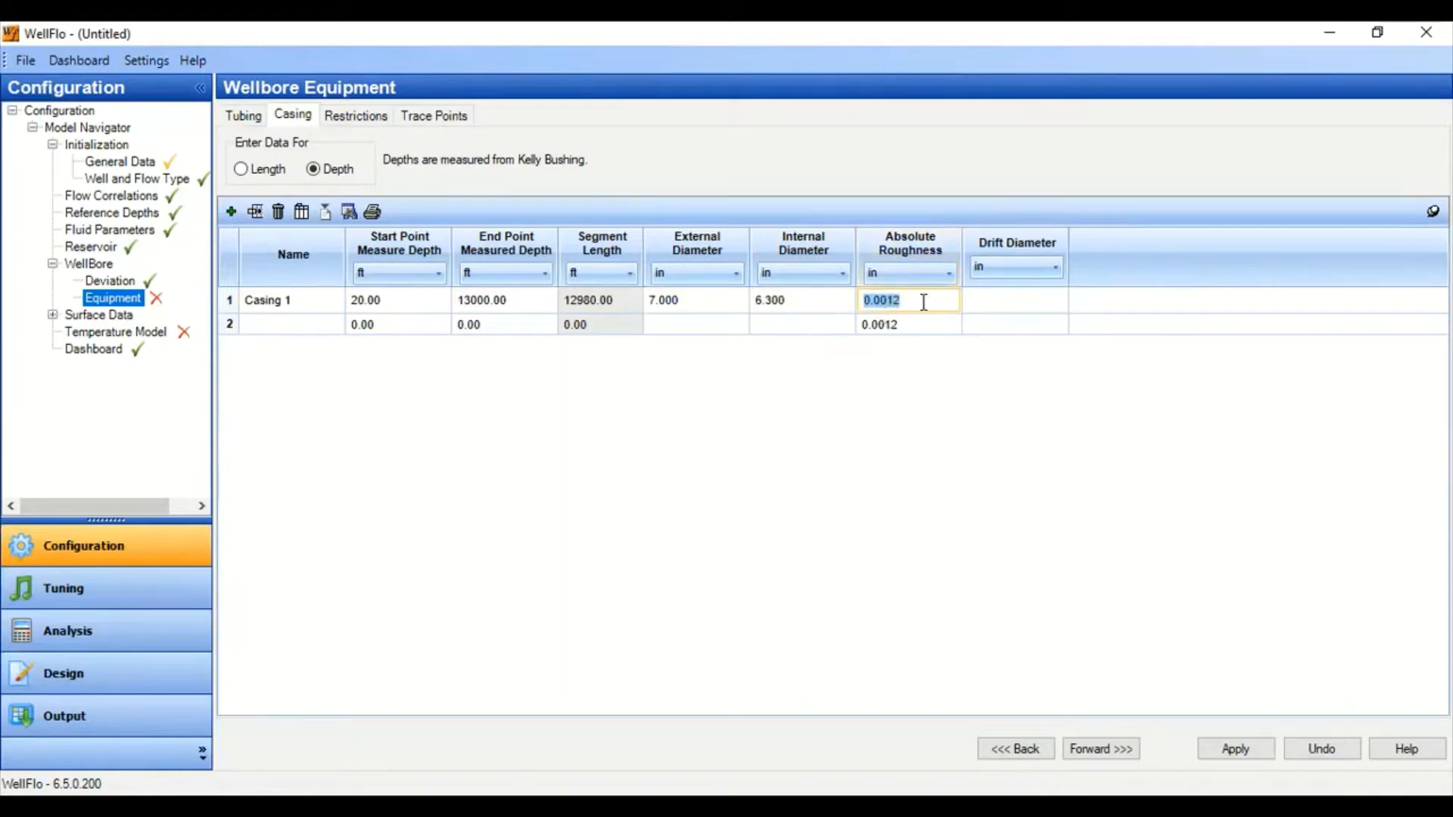
pyautogui.click(1020, 316)
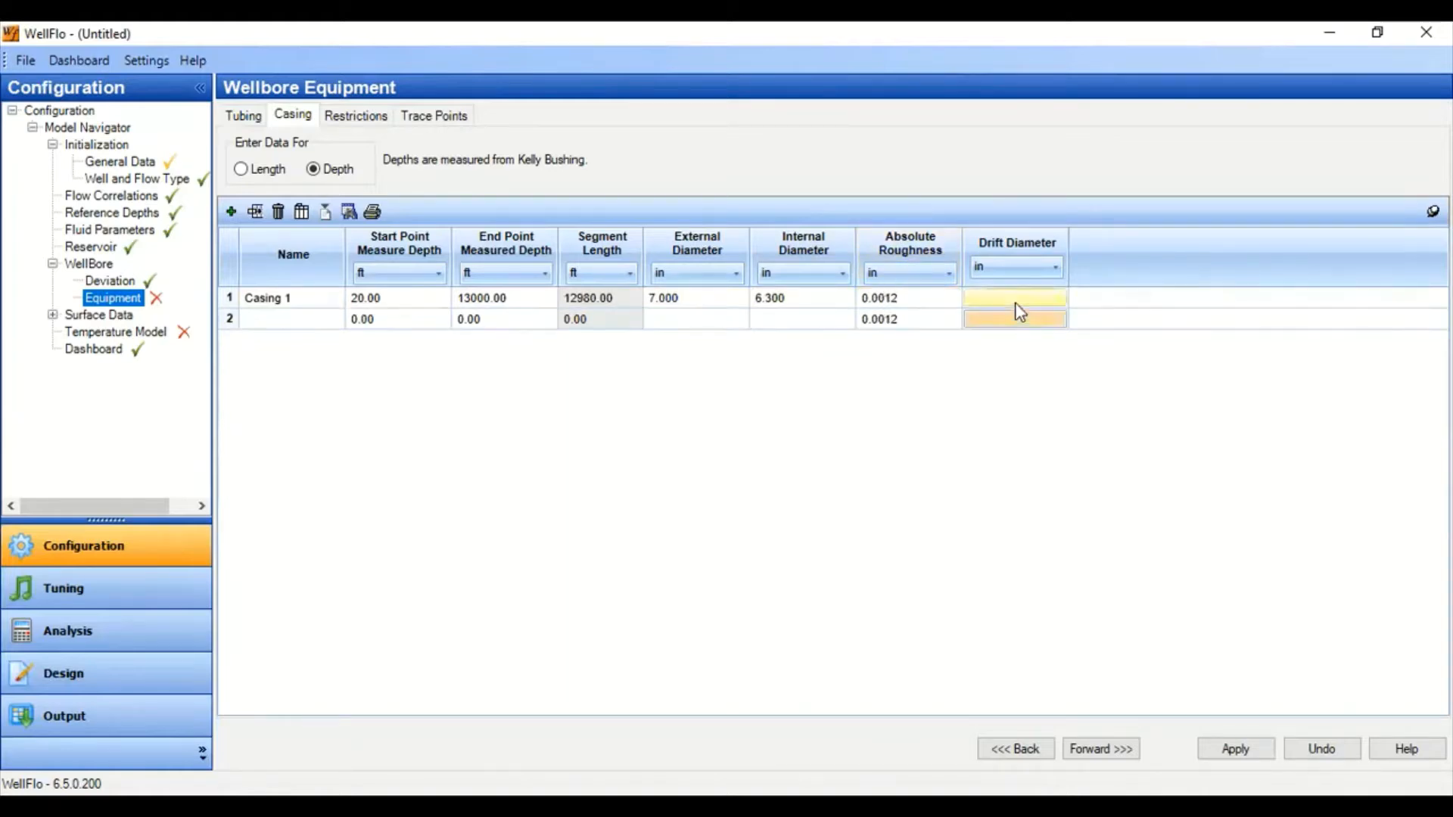
# Name the second casing row Casing 2 and set its measured depths from 13000 ft to 14000 ft
pyautogui.click(307, 319)
pyautogui.write('C')
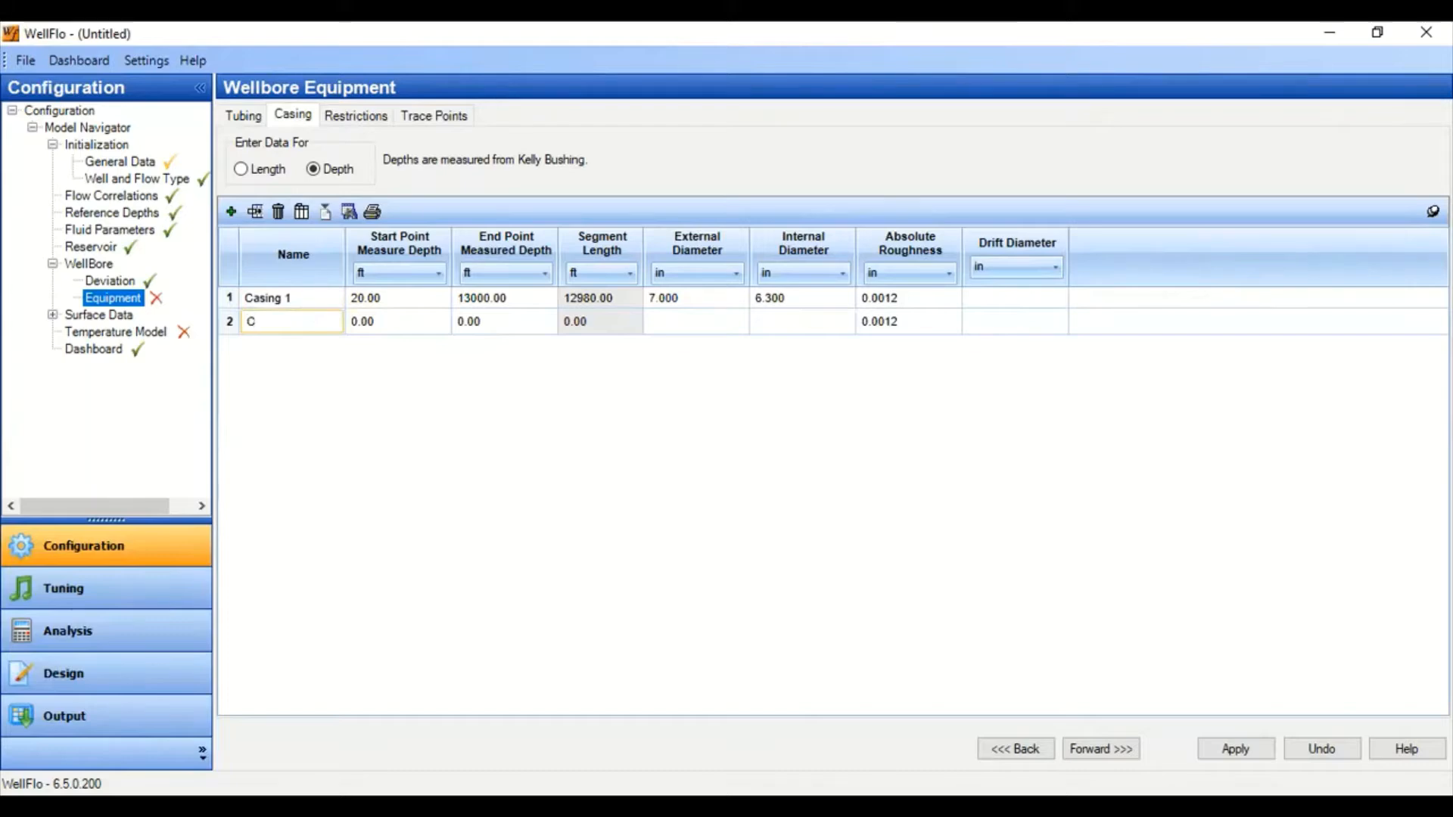
pyautogui.write('asing 2')
pyautogui.click(383, 325)
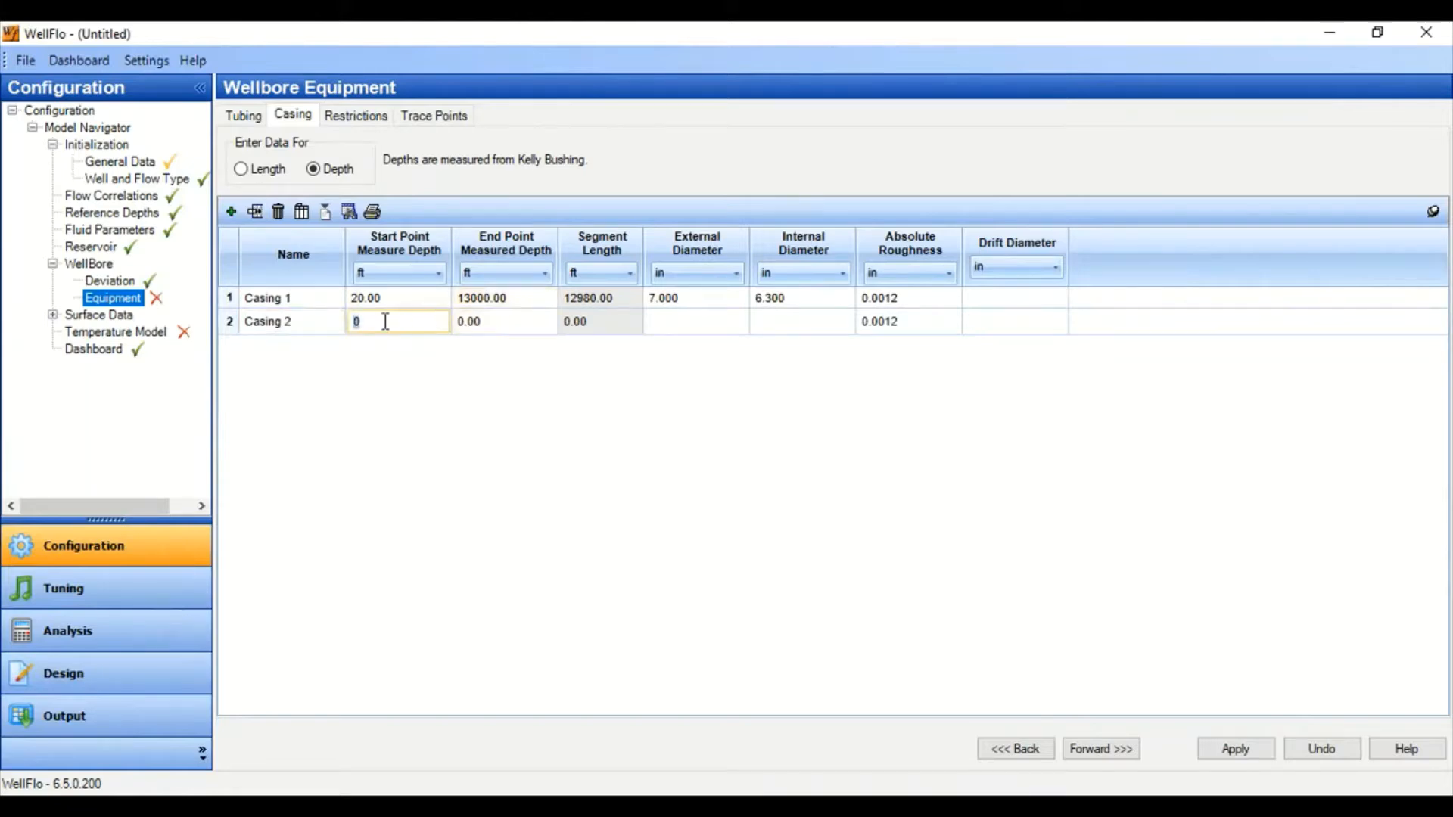
pyautogui.write('13000')
pyautogui.click(514, 323)
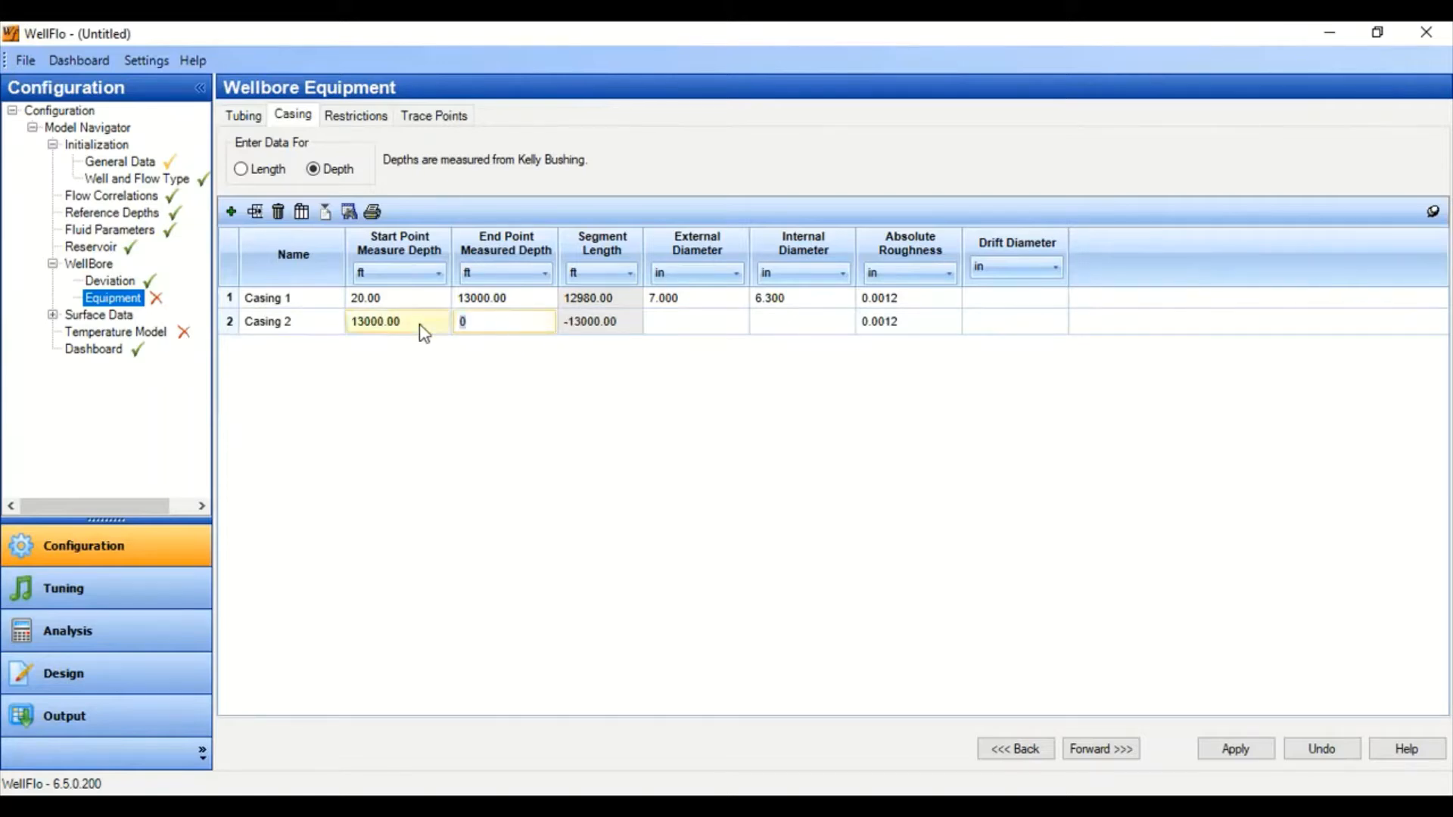
pyautogui.write('14000')
pyautogui.press('Tab')
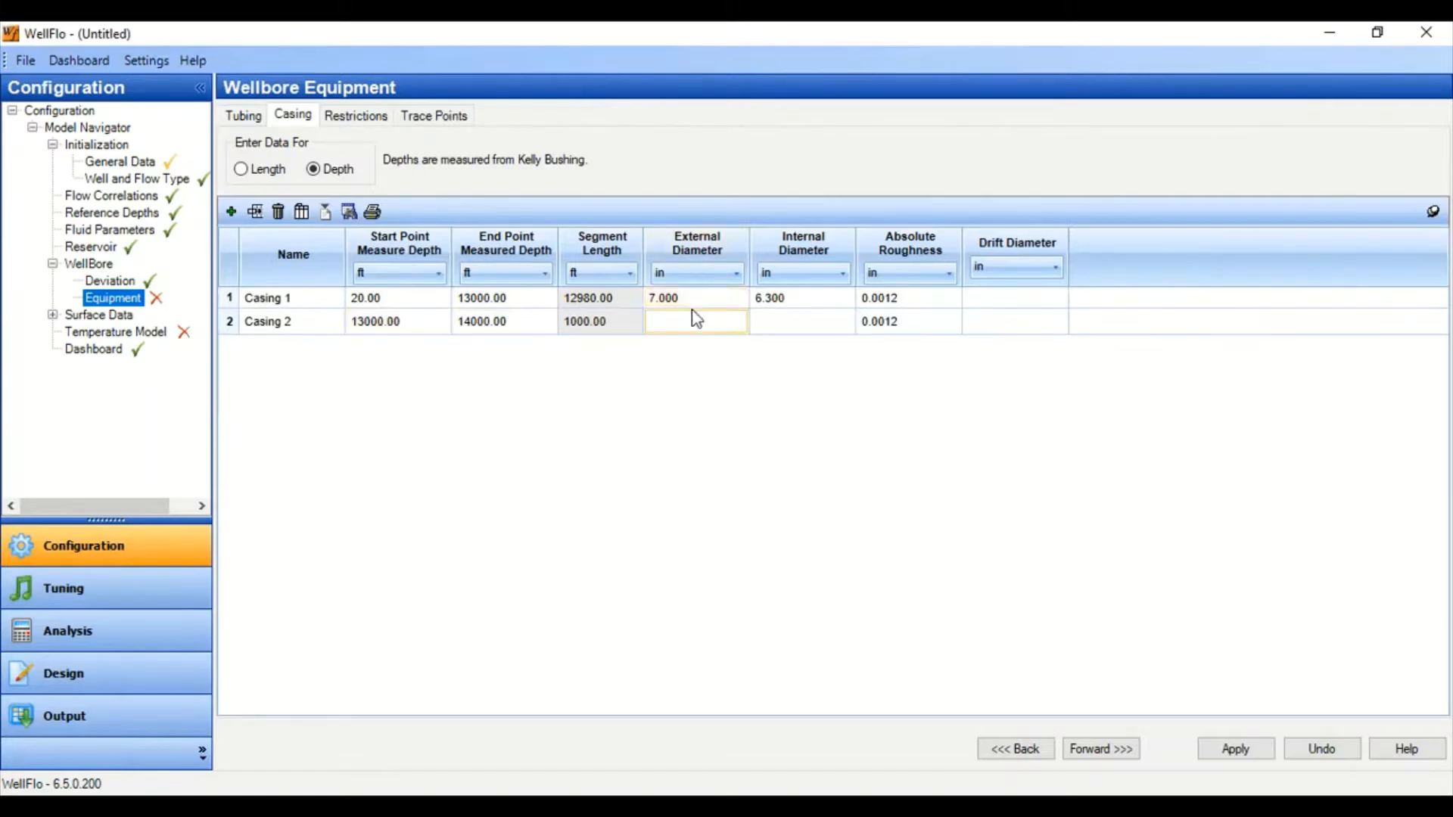
# Set Casing 2's external diameter to 7 in and internal diameter to 6.3 in, and apply the wellbore equipment data
pyautogui.write('7')
pyautogui.click(766, 327)
pyautogui.click(832, 325)
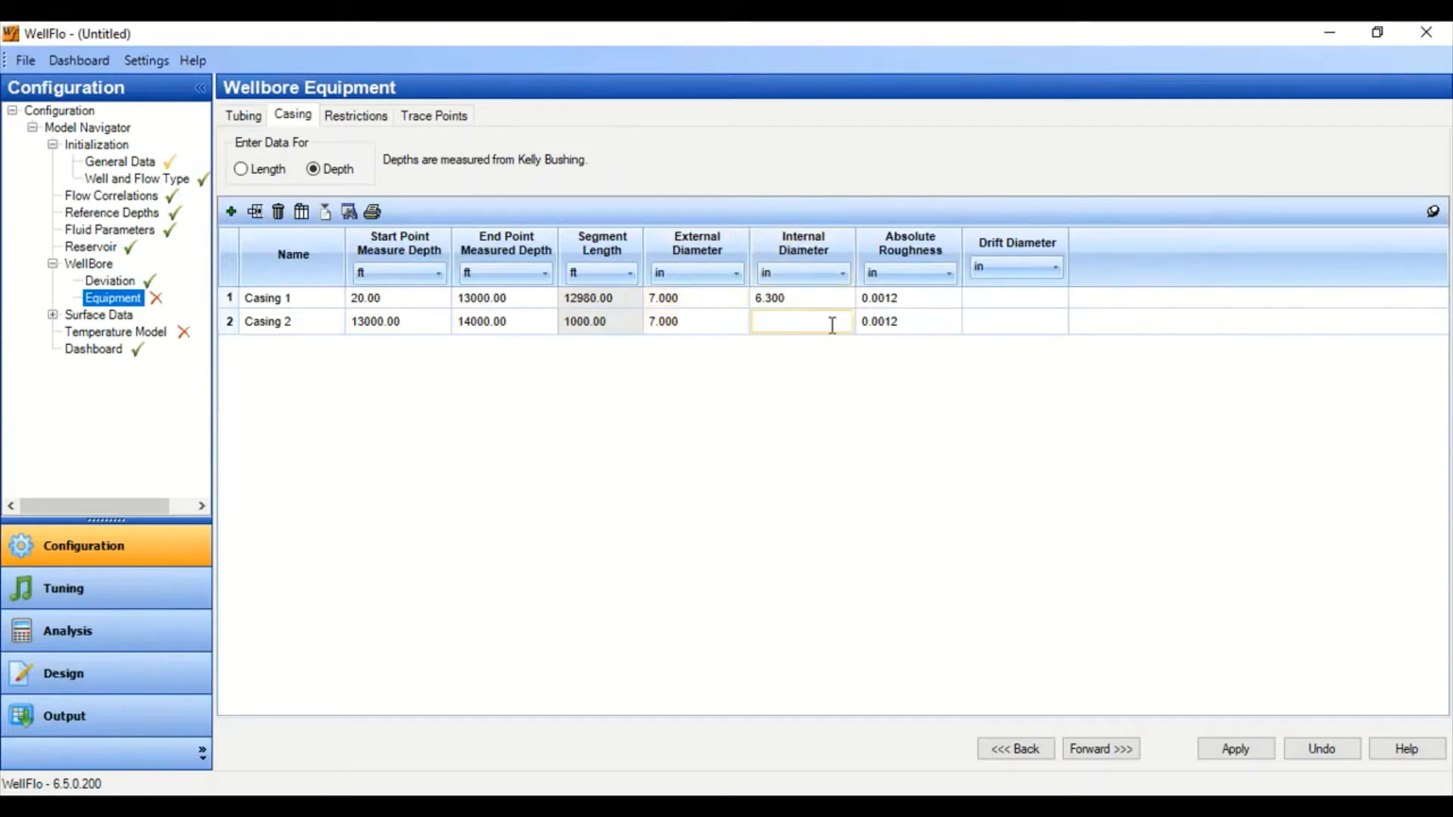
pyautogui.write('6.3')
pyautogui.click(917, 327)
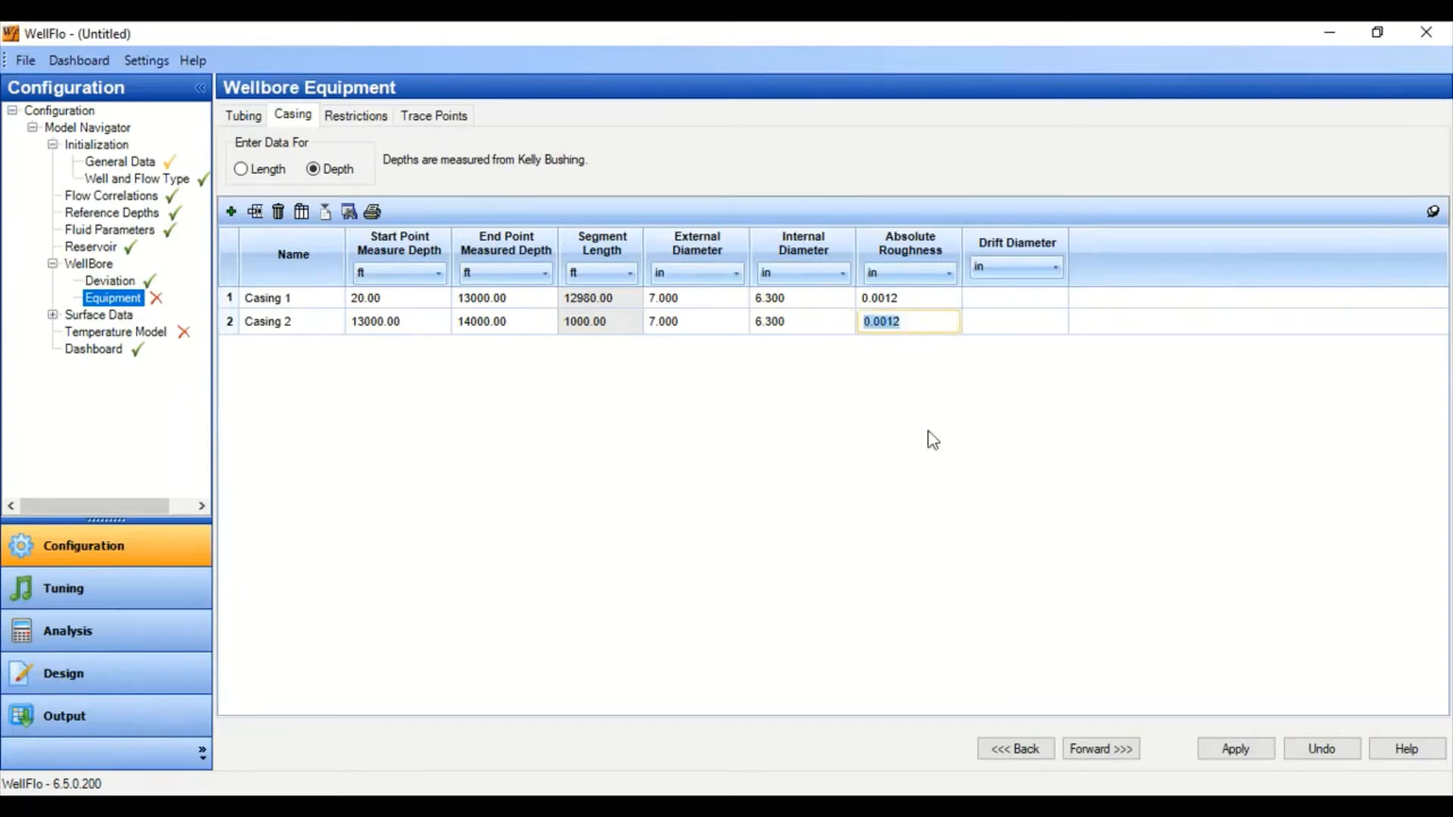
pyautogui.click(1238, 751)
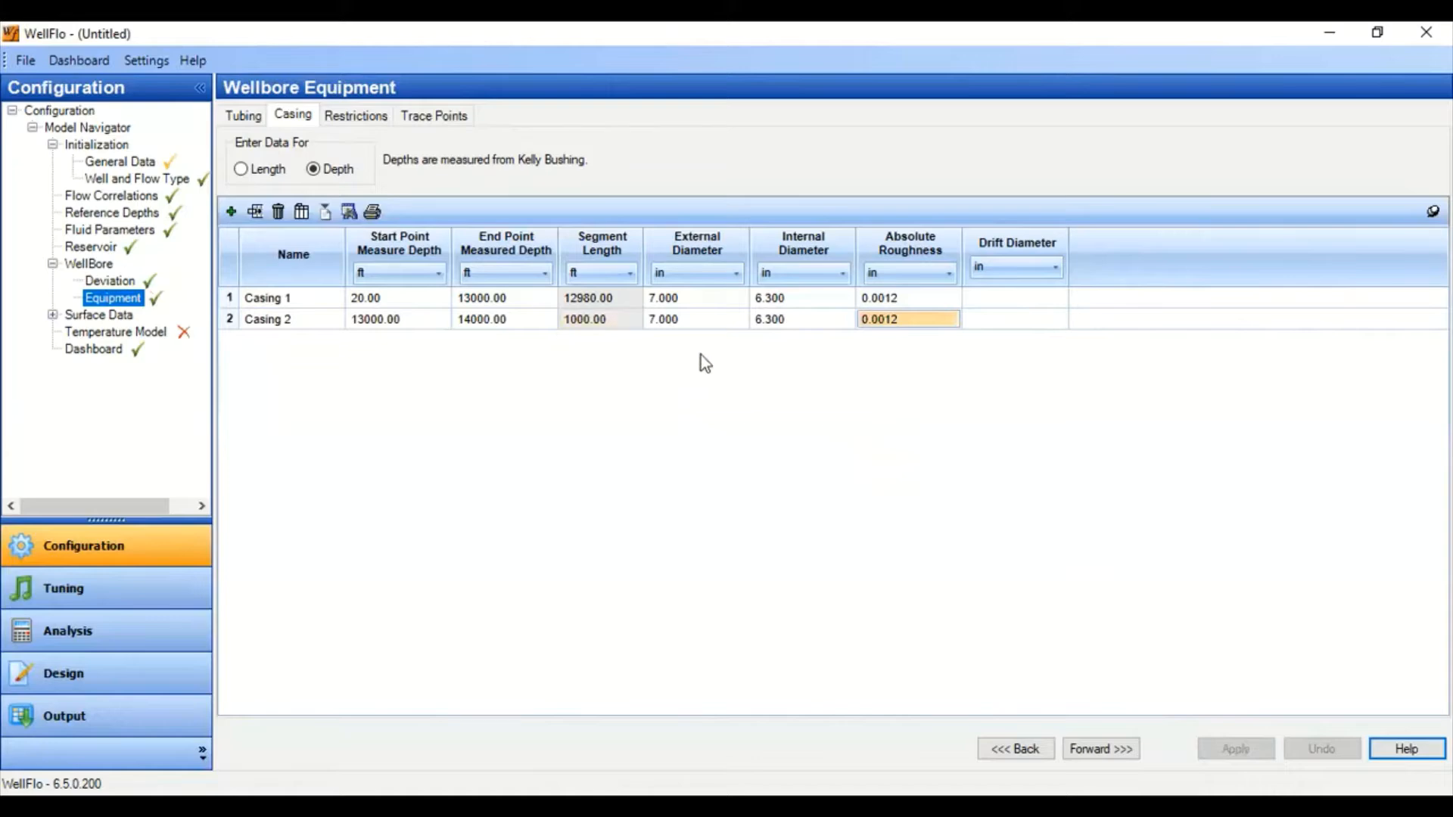
# Apply a manual wellbore temperature model with these ft/deg F points: 20/80, 1000/94.99, 2000/105, 3000/115, 4000/125, 13000/188, 14000/196
pyautogui.click(1112, 749)
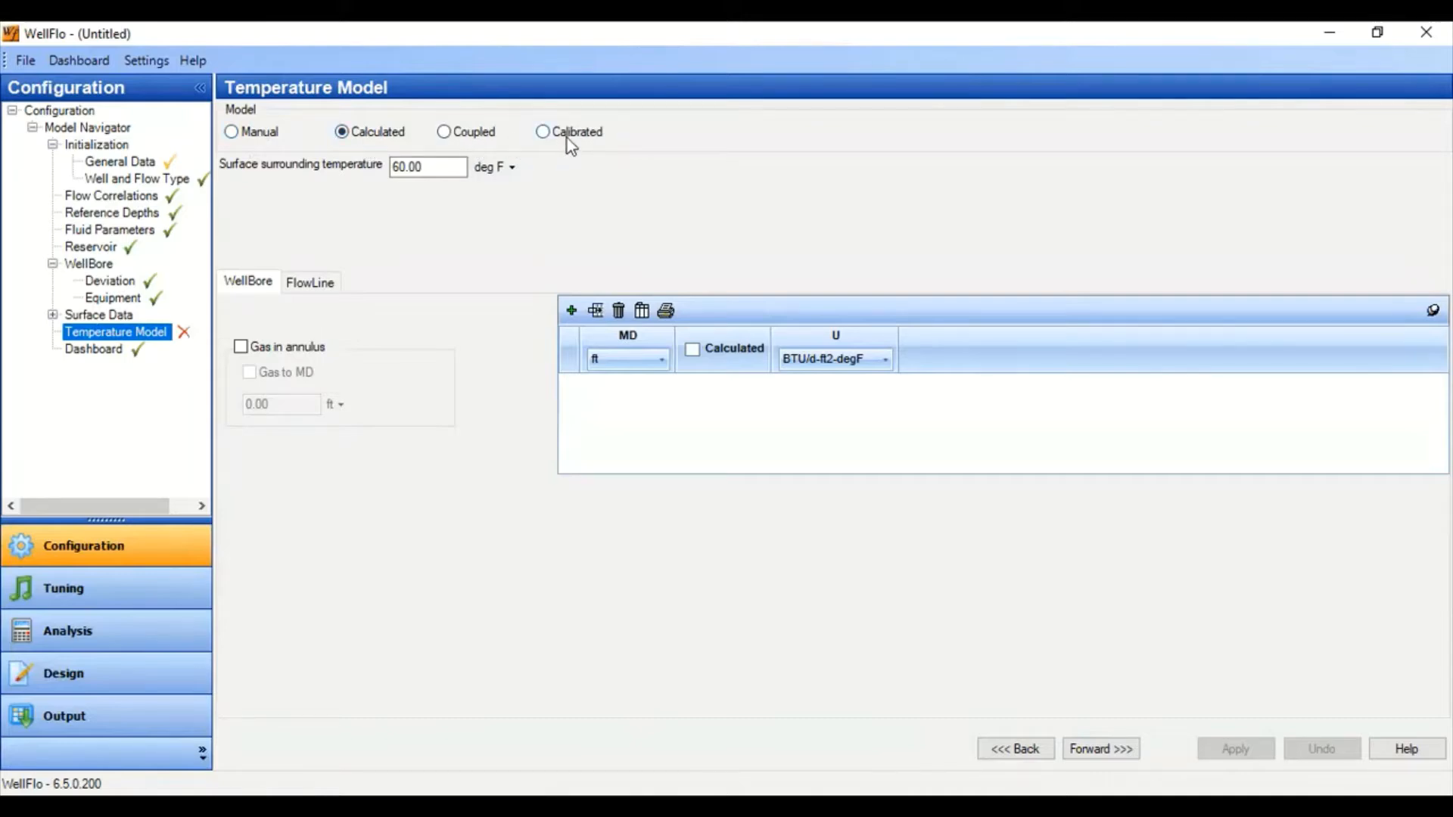
pyautogui.click(254, 135)
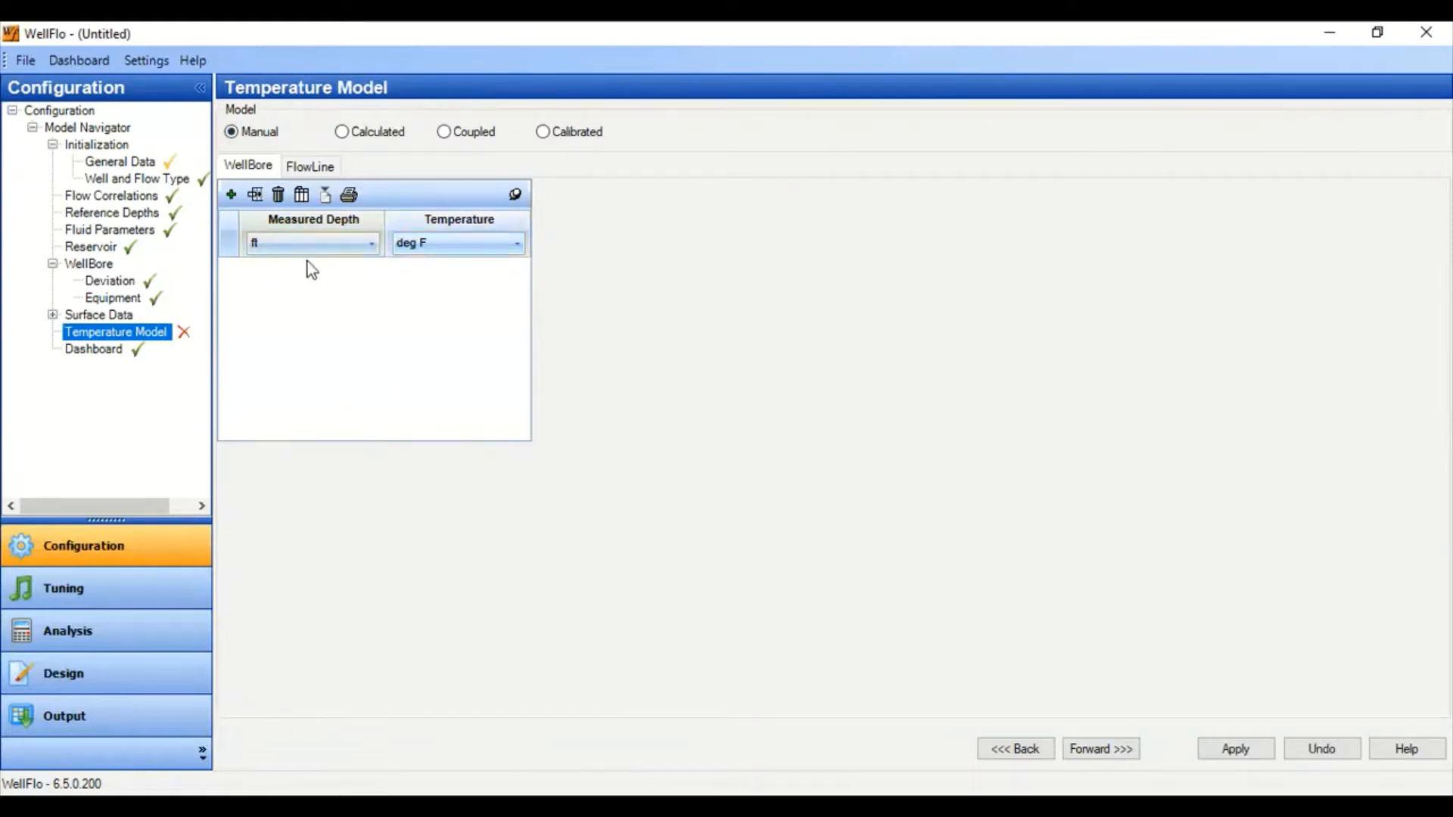
pyautogui.click(232, 195)
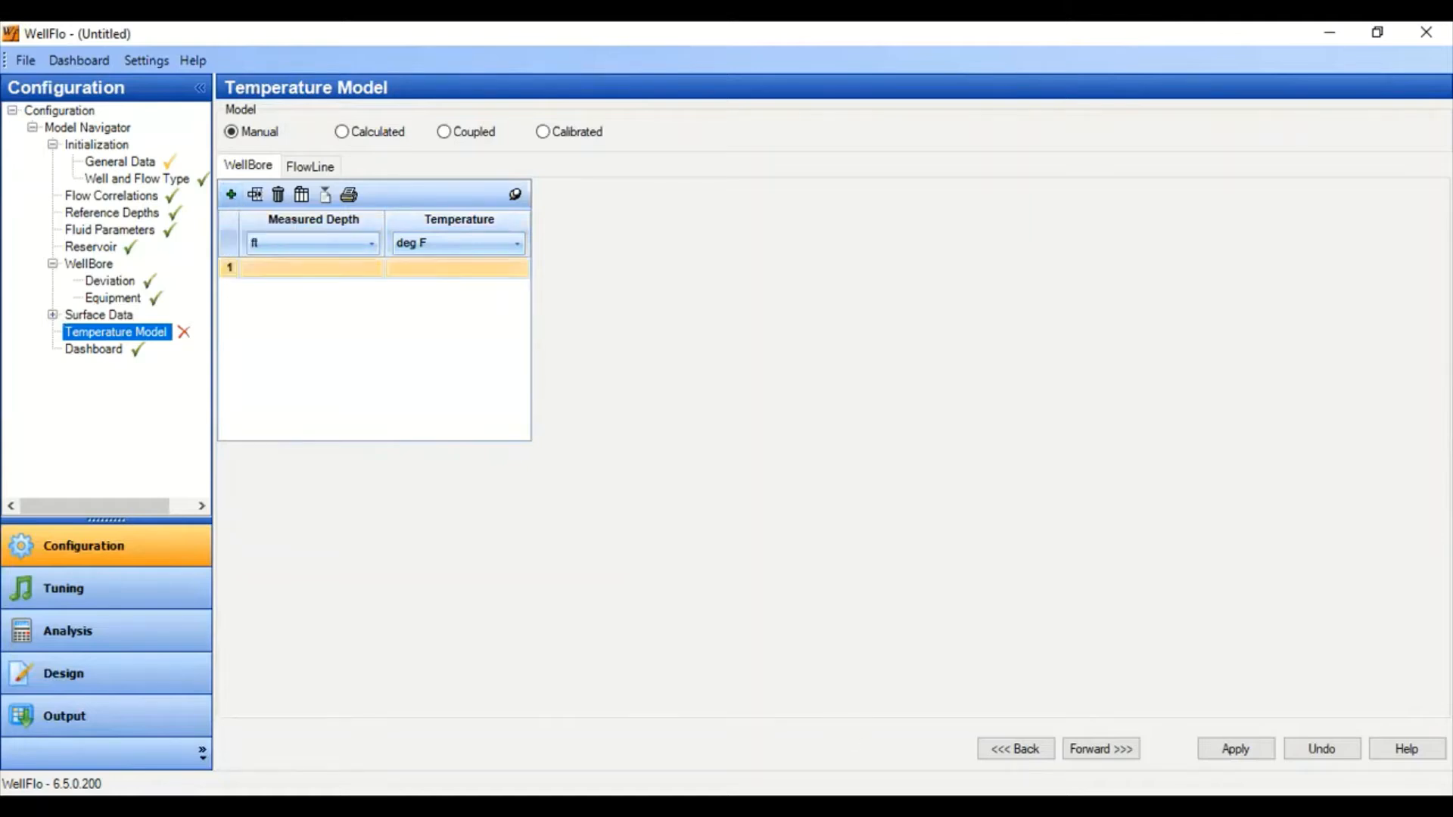
pyautogui.write('20.00\t80.00 1000.00\t94.99 2000.00\t105.00 3000.00\t115.00 4000.00\t125.00 13000.00\t188.00 14000.00\t196.00')
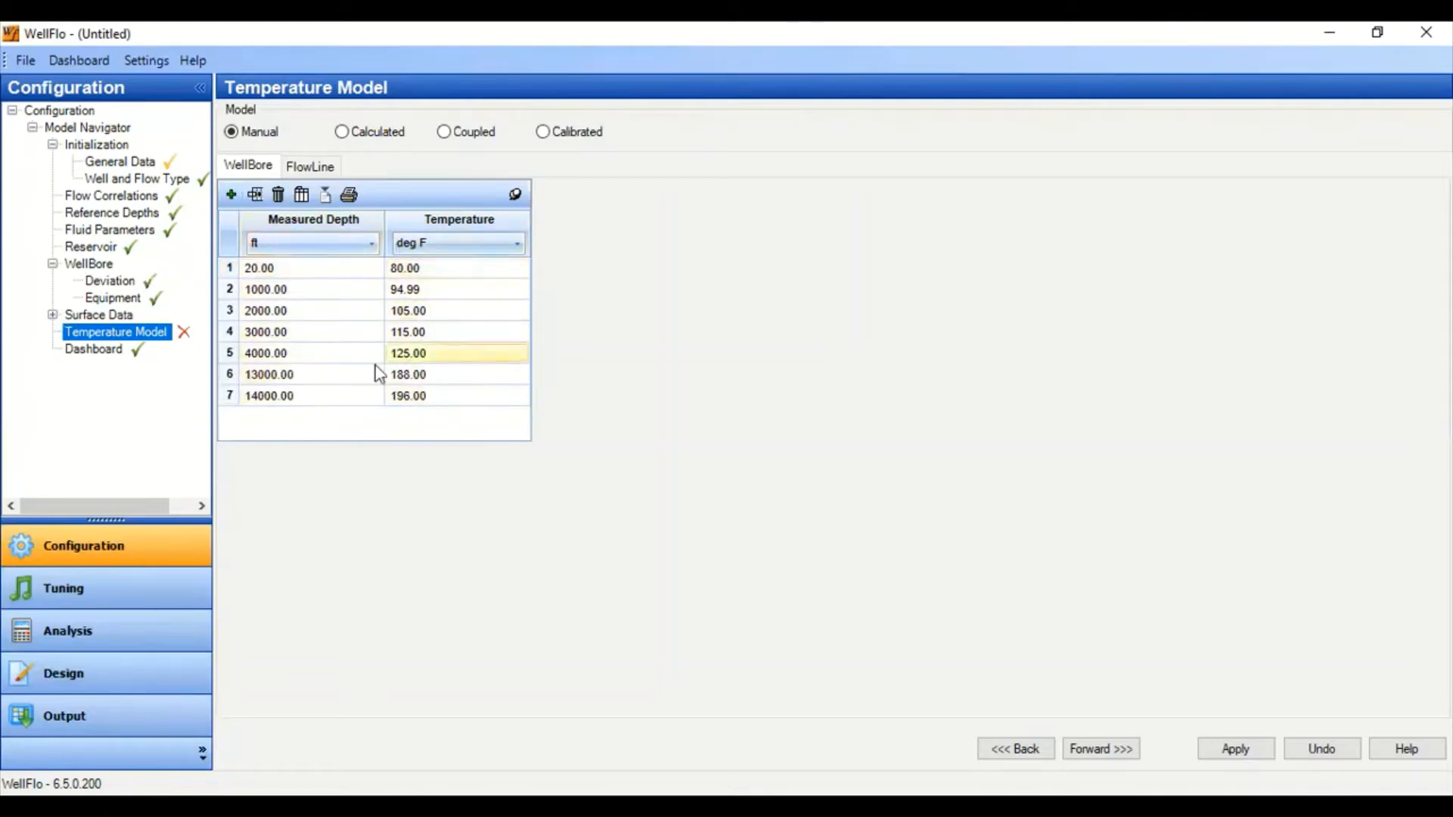
pyautogui.click(1224, 756)
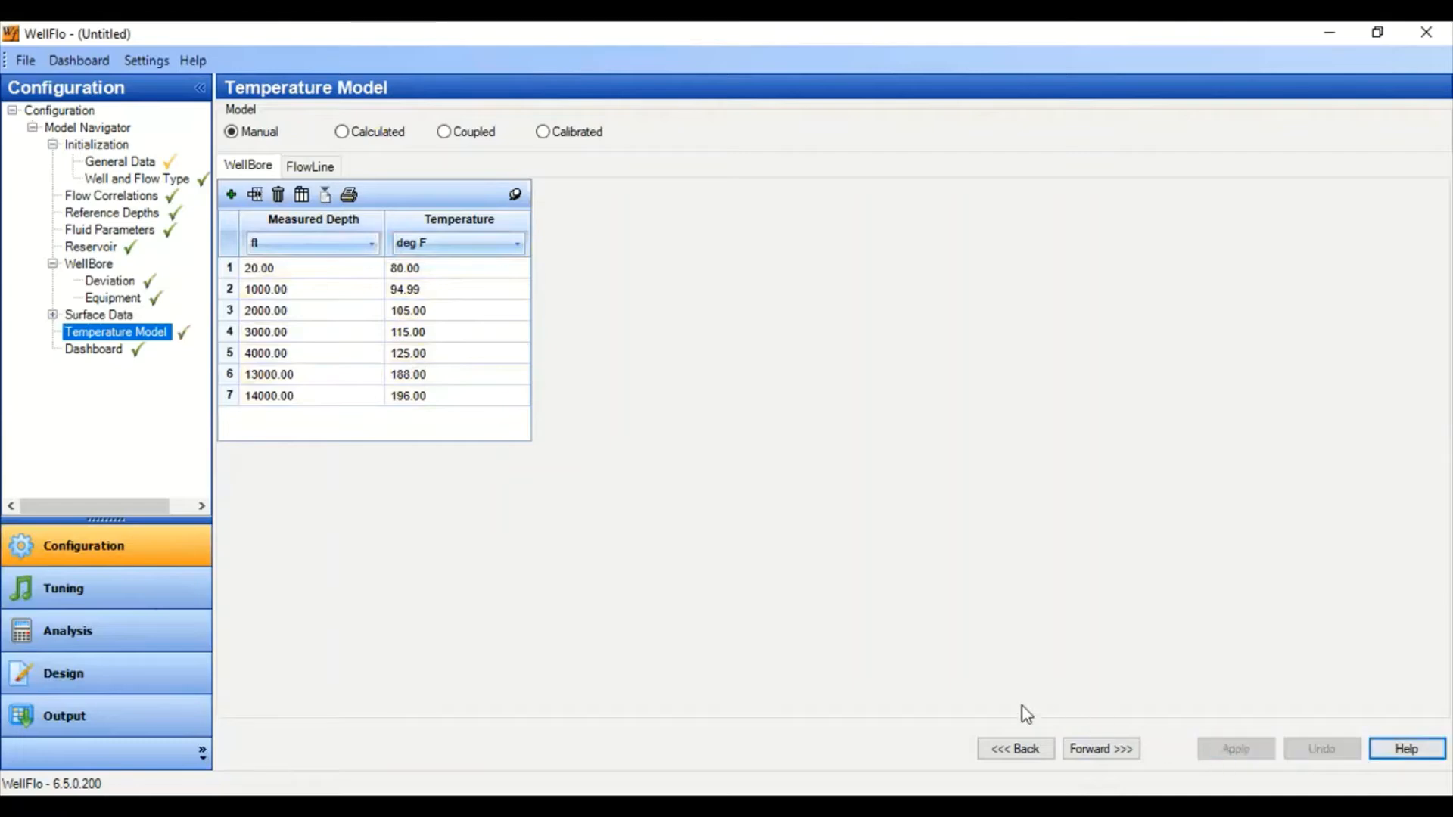
# Start pressure survey matching and set Survey1's oil rate to 1325 STB/d, produced gas rate to 0.65 MMSCF/d and water rate to 400 STB/d
pyautogui.click(1113, 749)
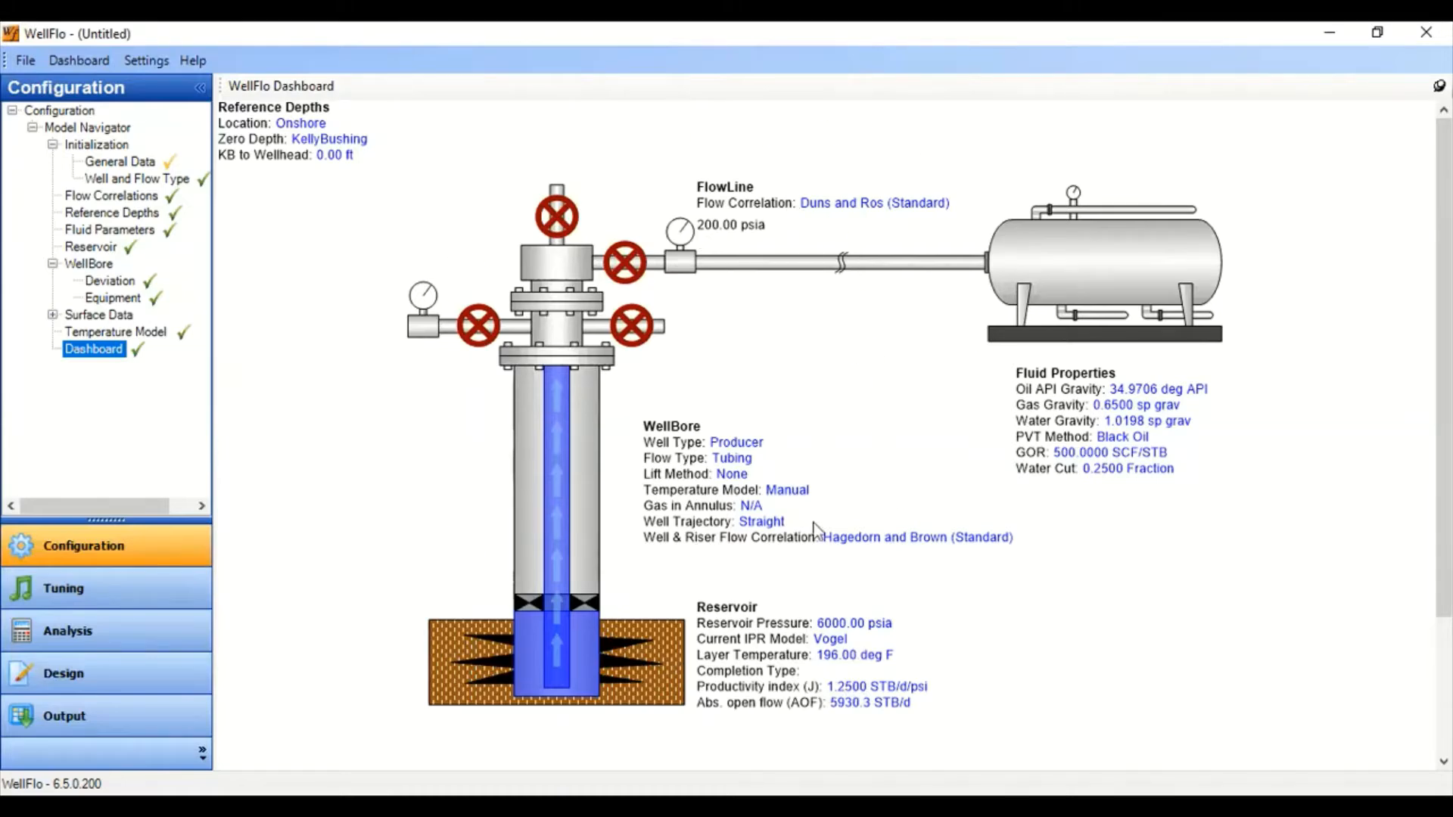
pyautogui.click(112, 602)
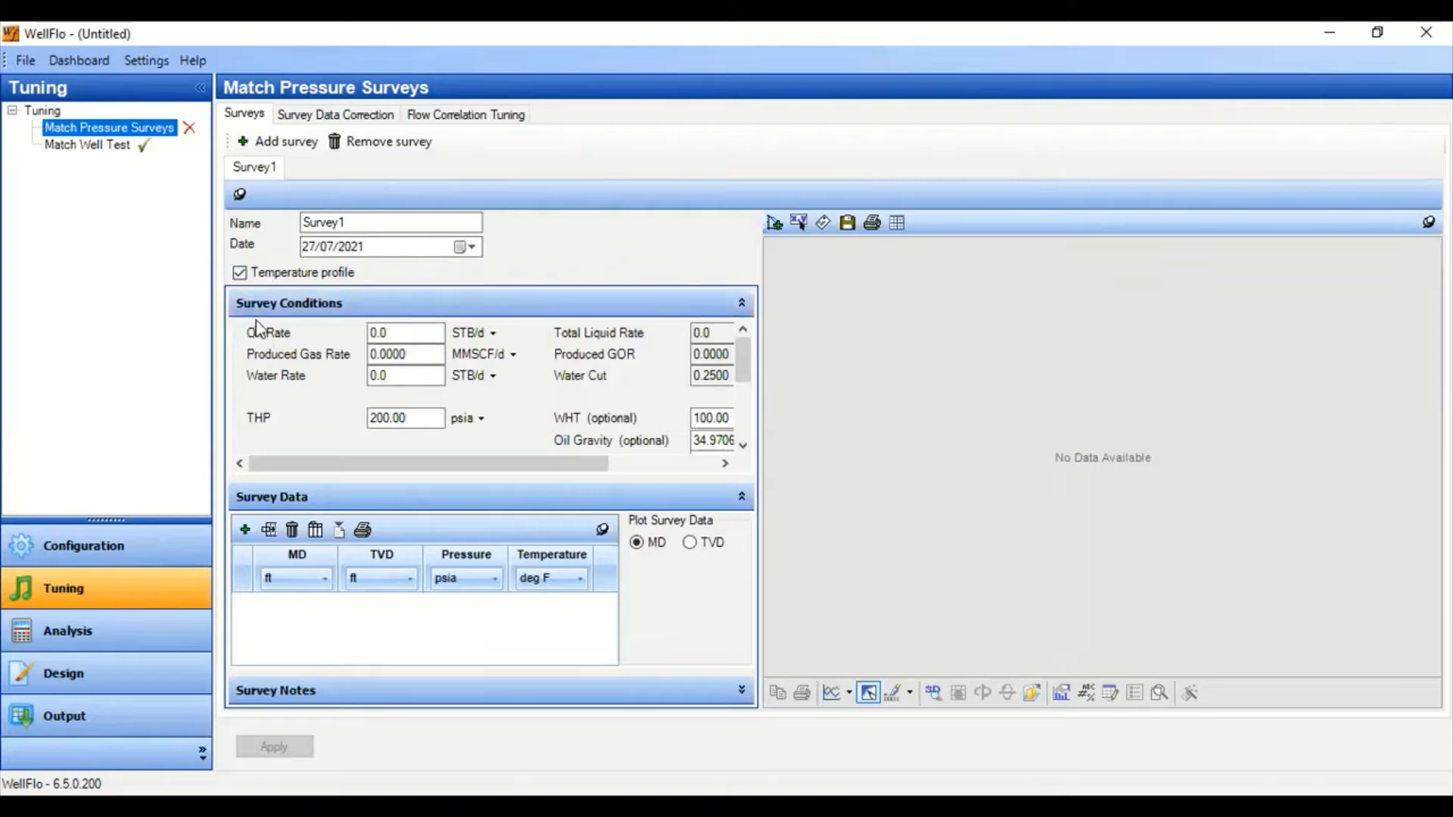
pyautogui.click(377, 333)
pyautogui.write('1325')
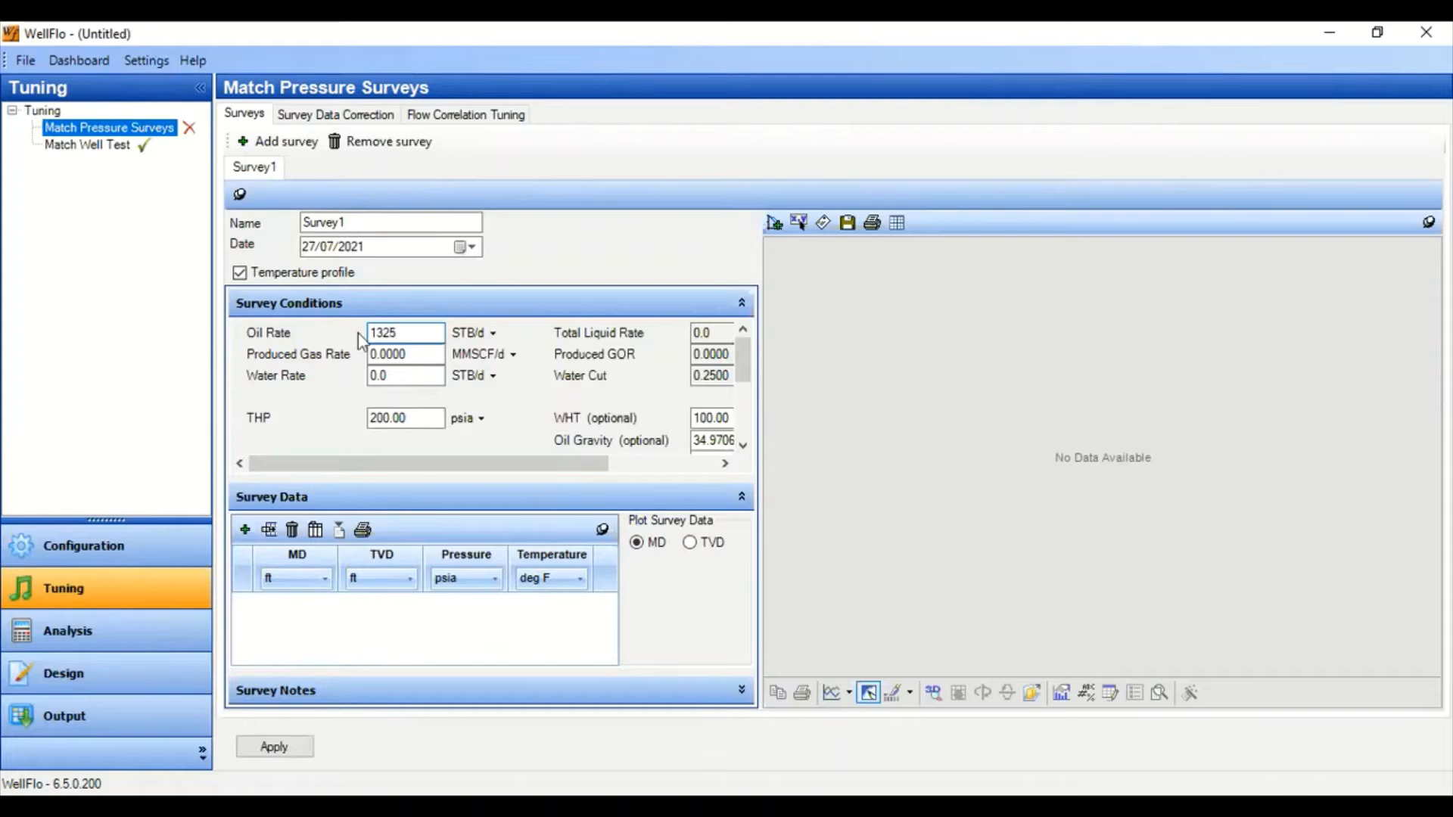
pyautogui.click(383, 354)
pyautogui.doubleClick(384, 354)
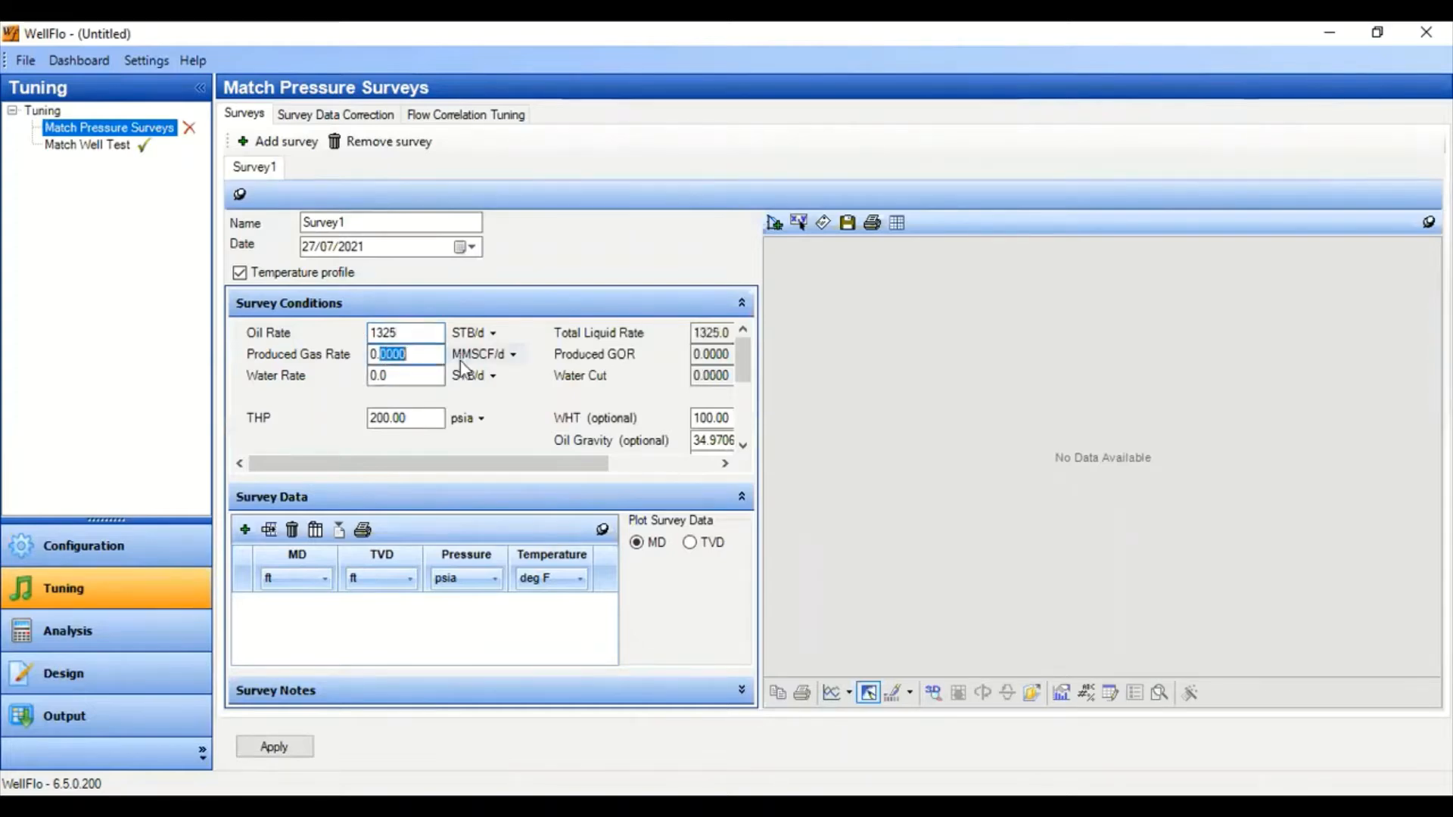
pyautogui.write('0.65')
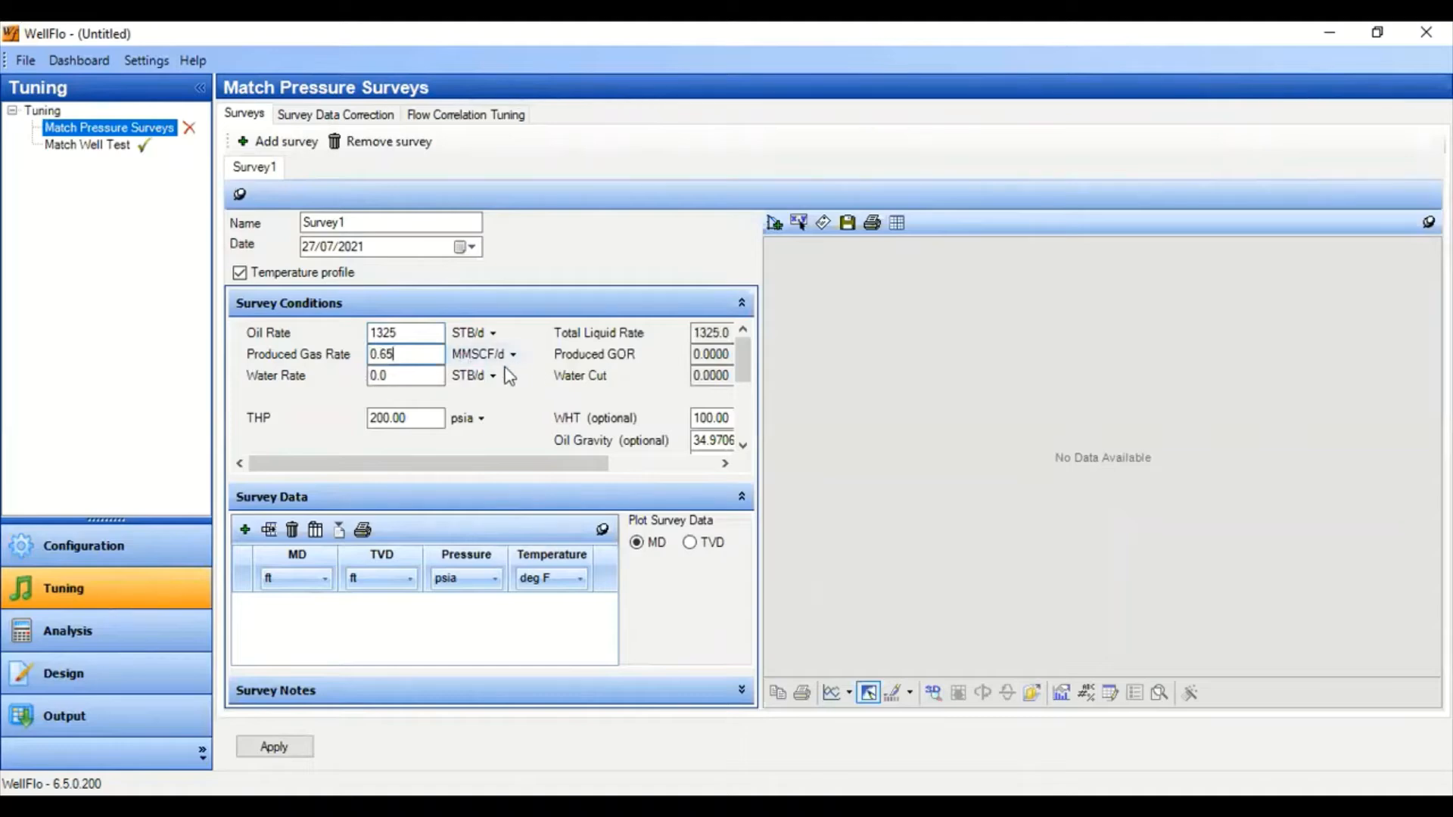
pyautogui.press('Tab')
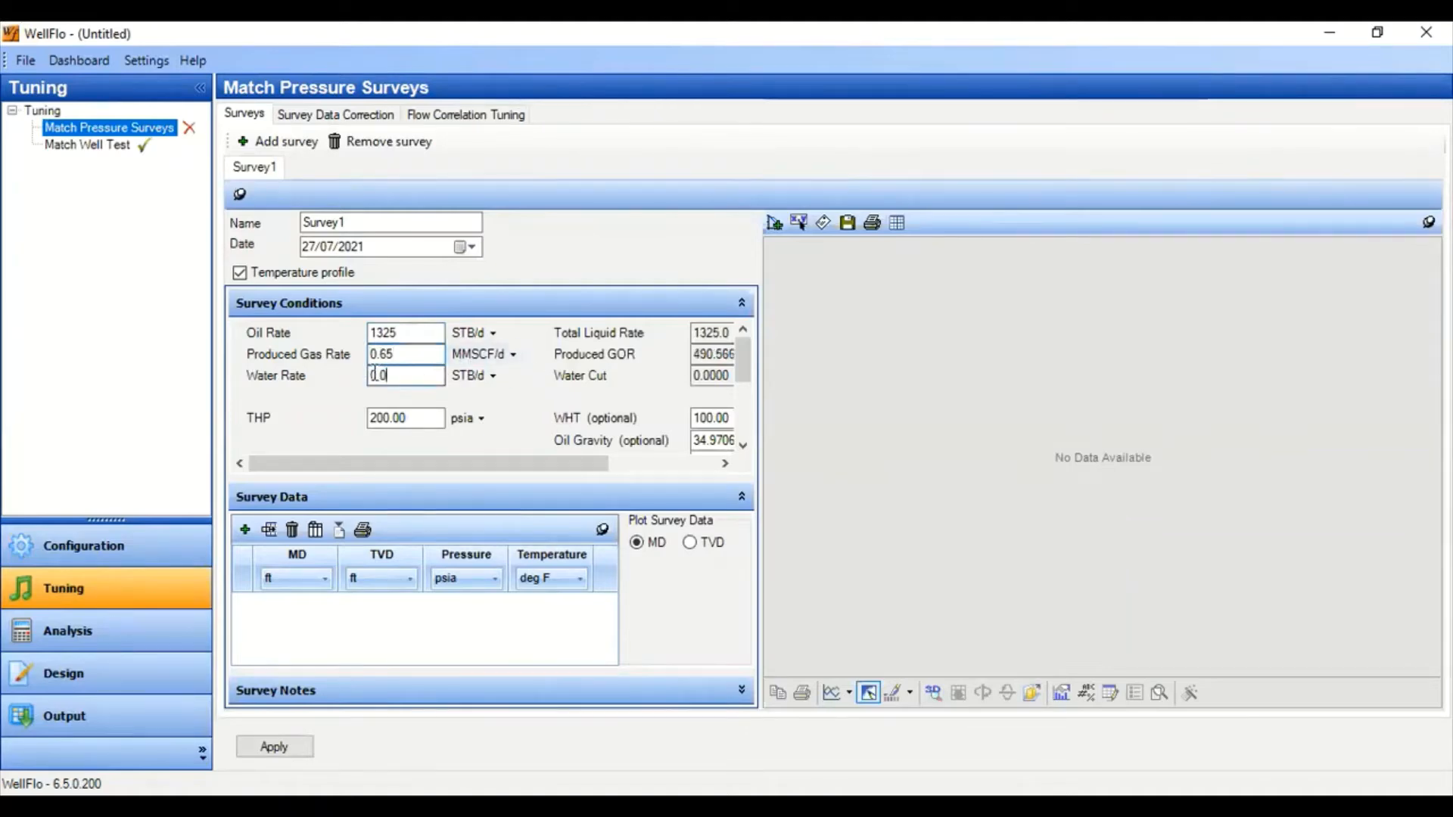
pyautogui.write('400')
pyautogui.moveTo(756, 333); pyautogui.dragTo(870, 339)
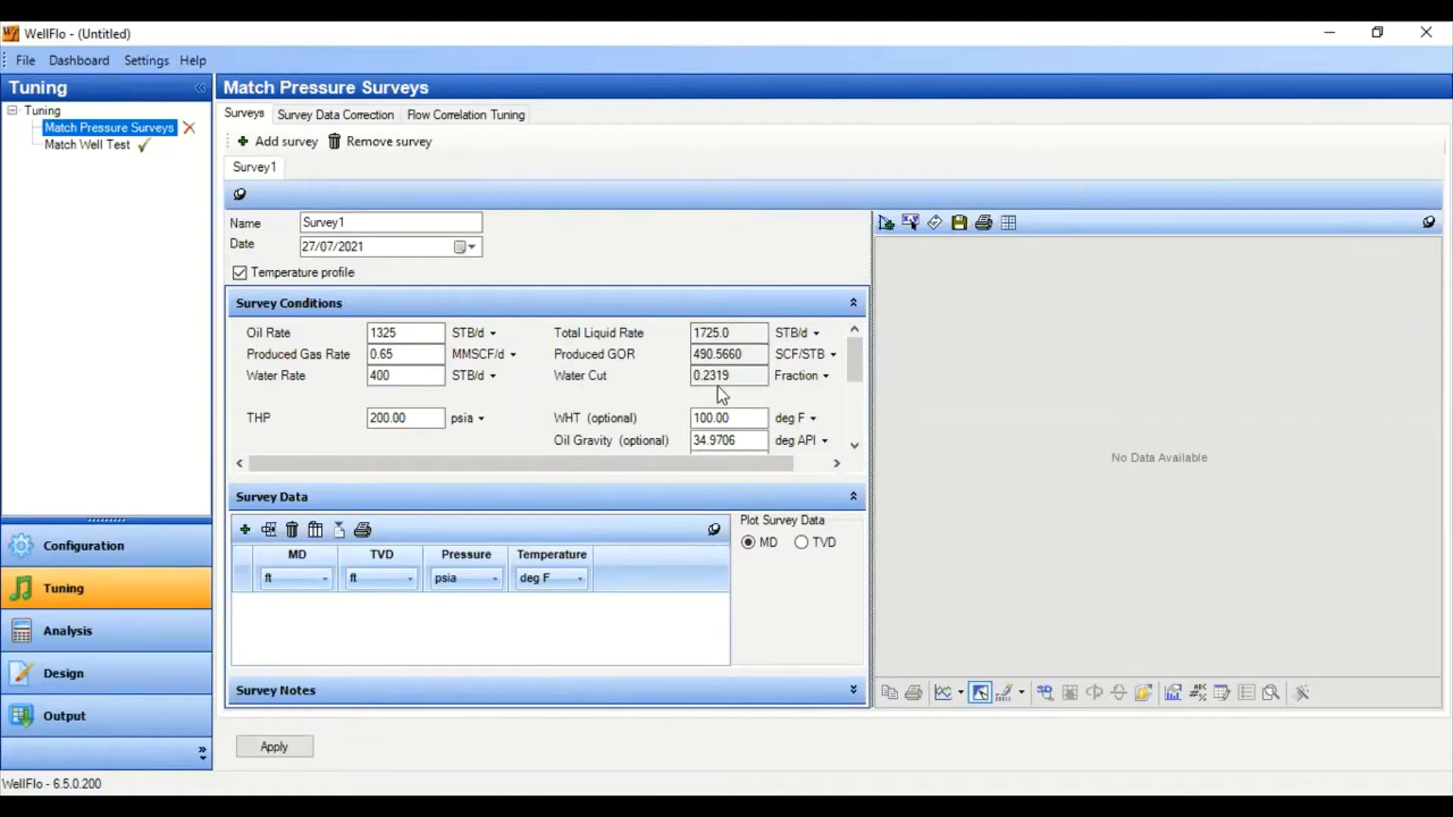
# Set Survey1's THP to 115 psia and wellhead temperature to 80 deg F, keeping the optional fluid gravities
pyautogui.doubleClick(442, 417)
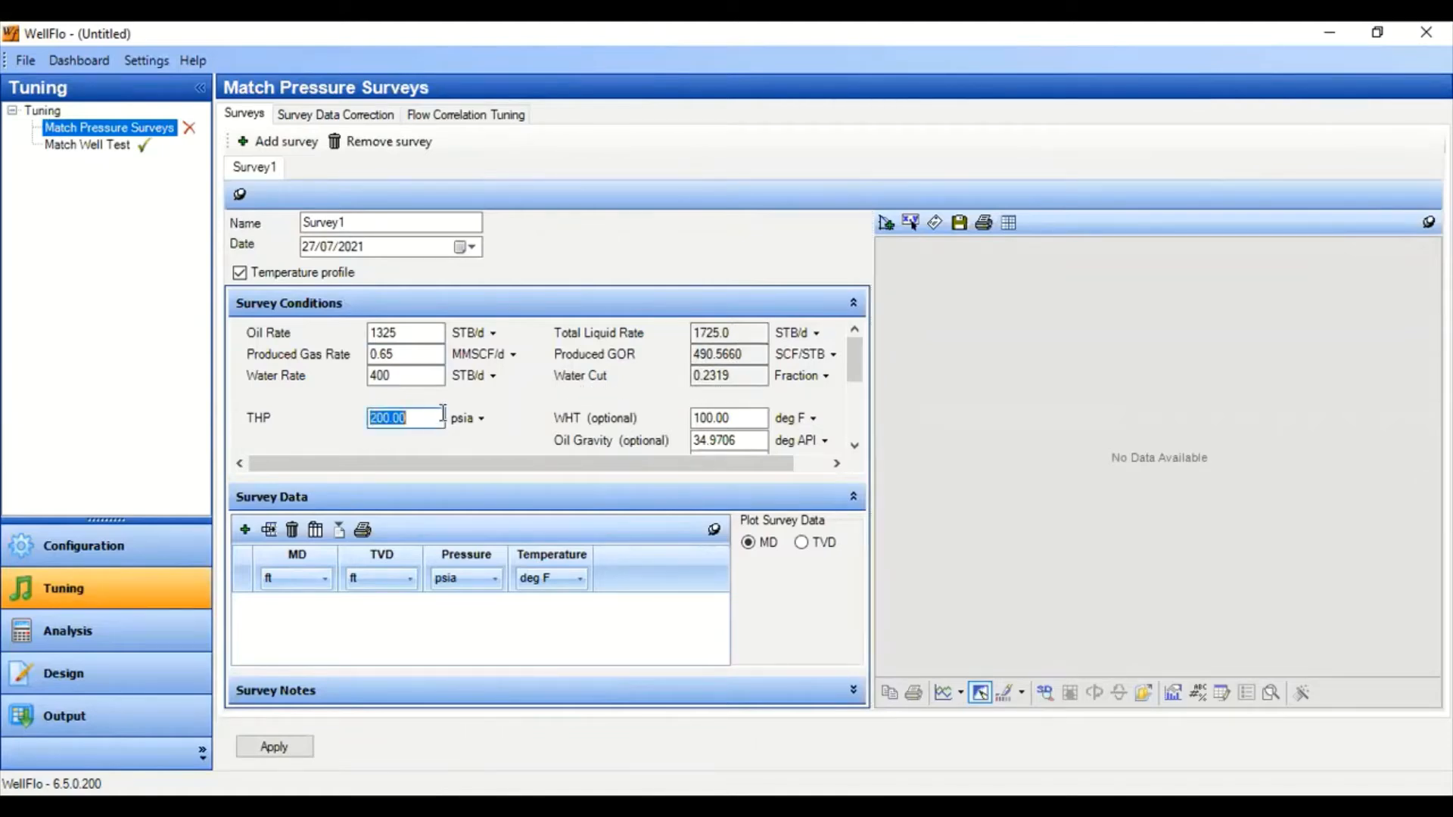
pyautogui.write('115')
pyautogui.press('Tab')
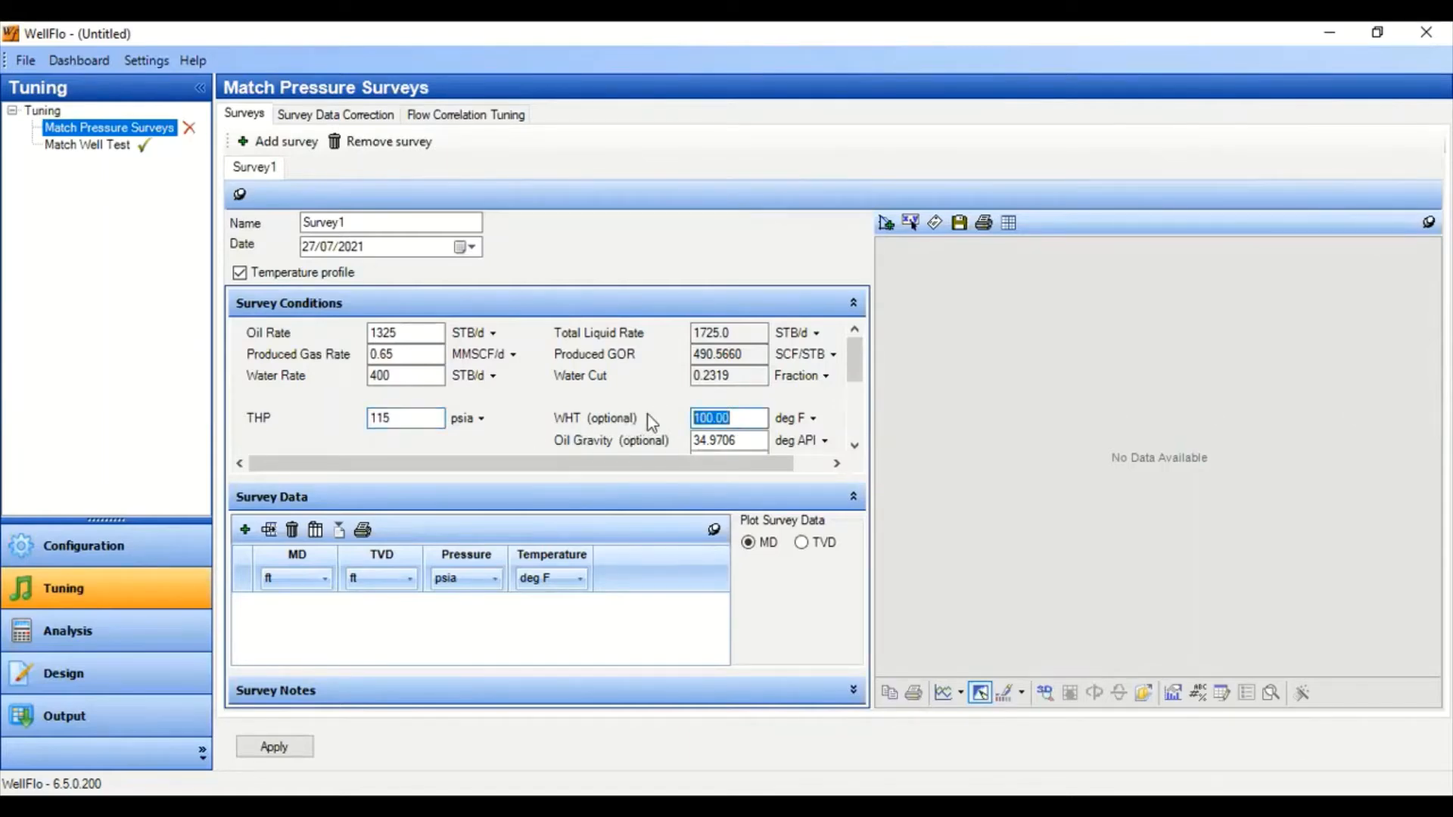
pyautogui.write('80')
pyautogui.click(736, 441)
pyautogui.scroll(-3, 862, 365)
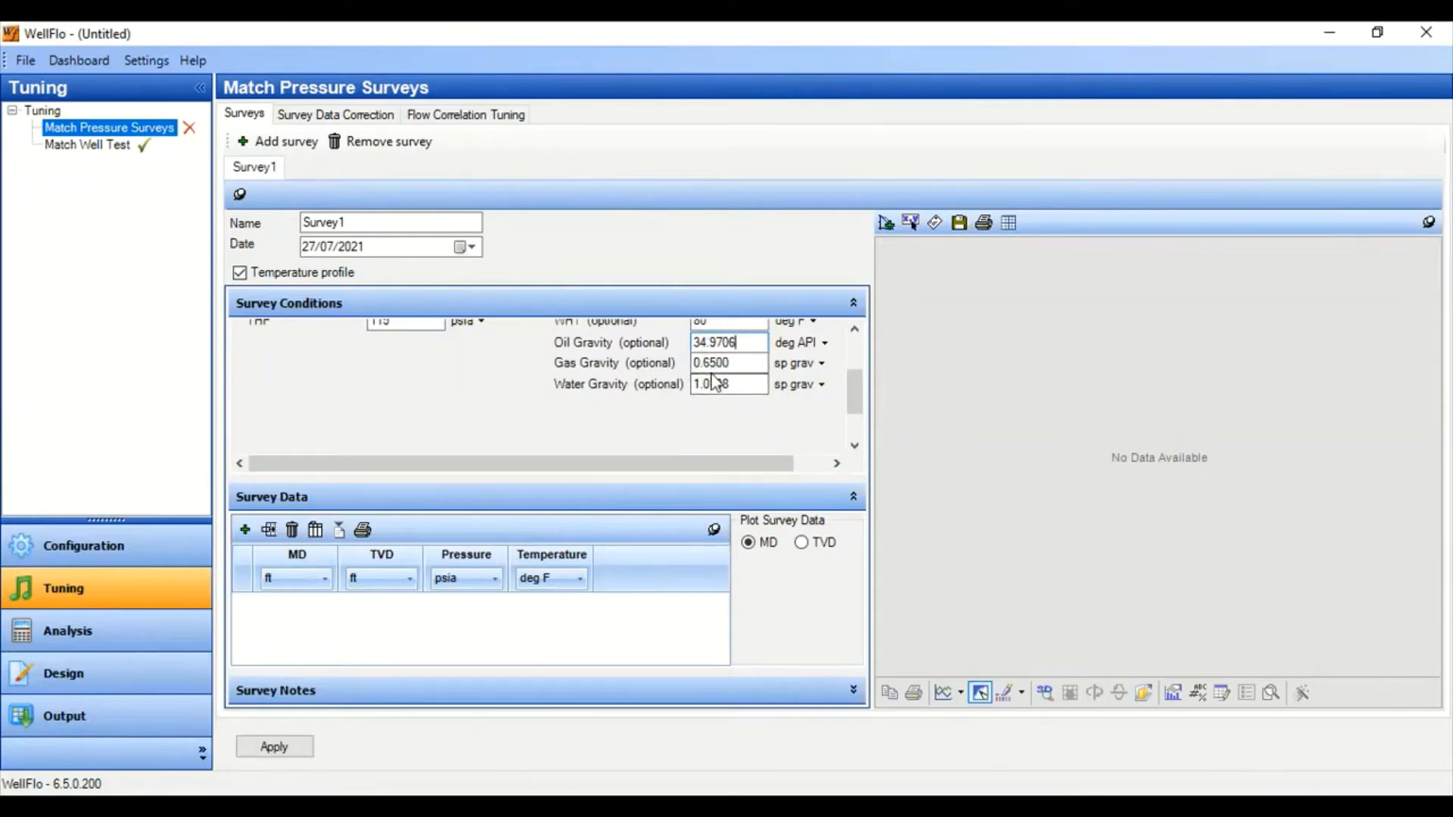
pyautogui.moveTo(851, 387)
pyautogui.mouseDown()
pyautogui.moveTo(851, 354)
pyautogui.moveTo(855, 389)
pyautogui.mouseUp()
pyautogui.moveTo(854, 368); pyautogui.dragTo(857, 424)
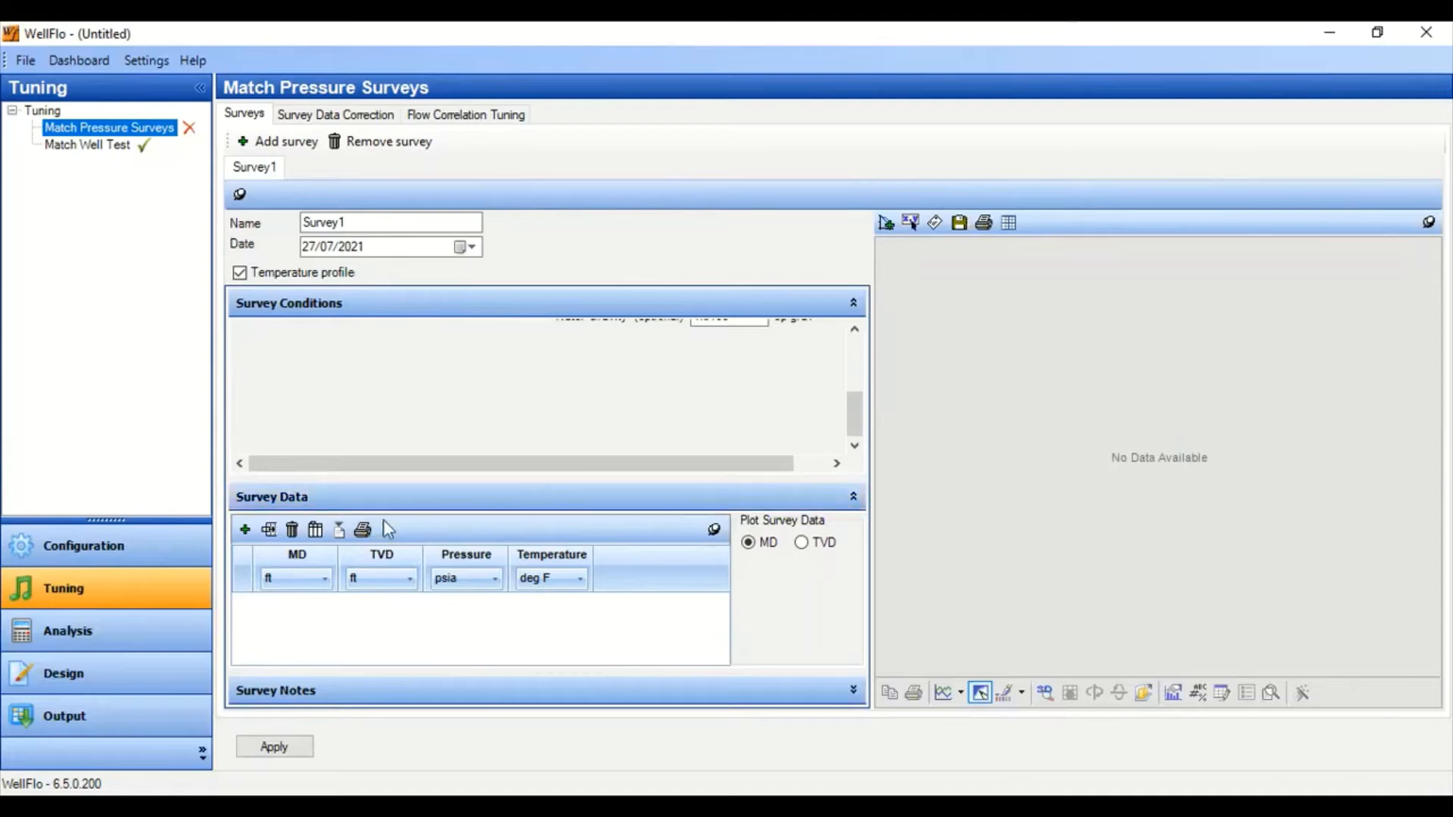
# Paste the copied MD, TVD, pressure and temperature points from 0 to 14000 ft into Survey1's data table and apply them
pyautogui.click(852, 310)
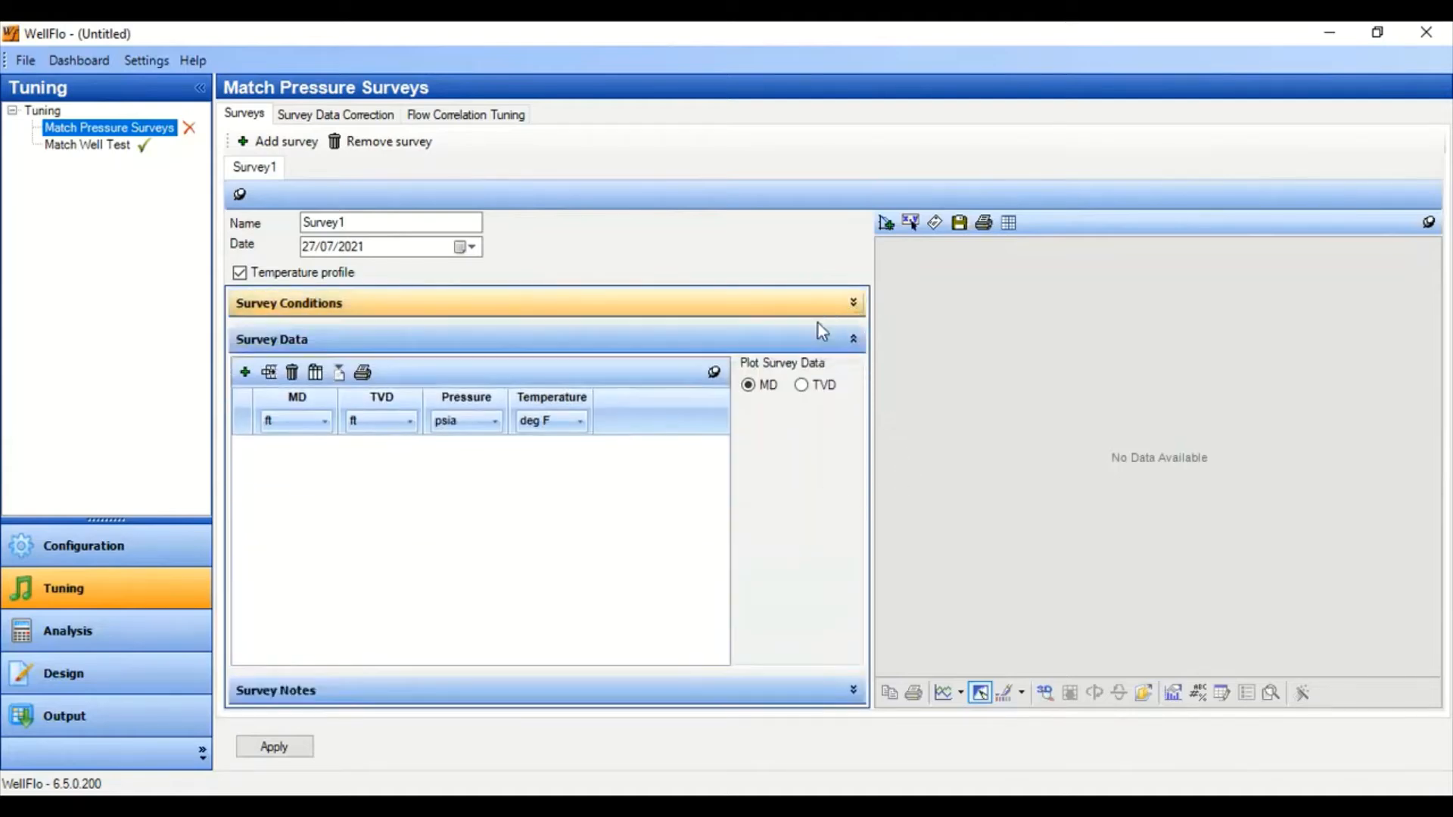
pyautogui.click(246, 373)
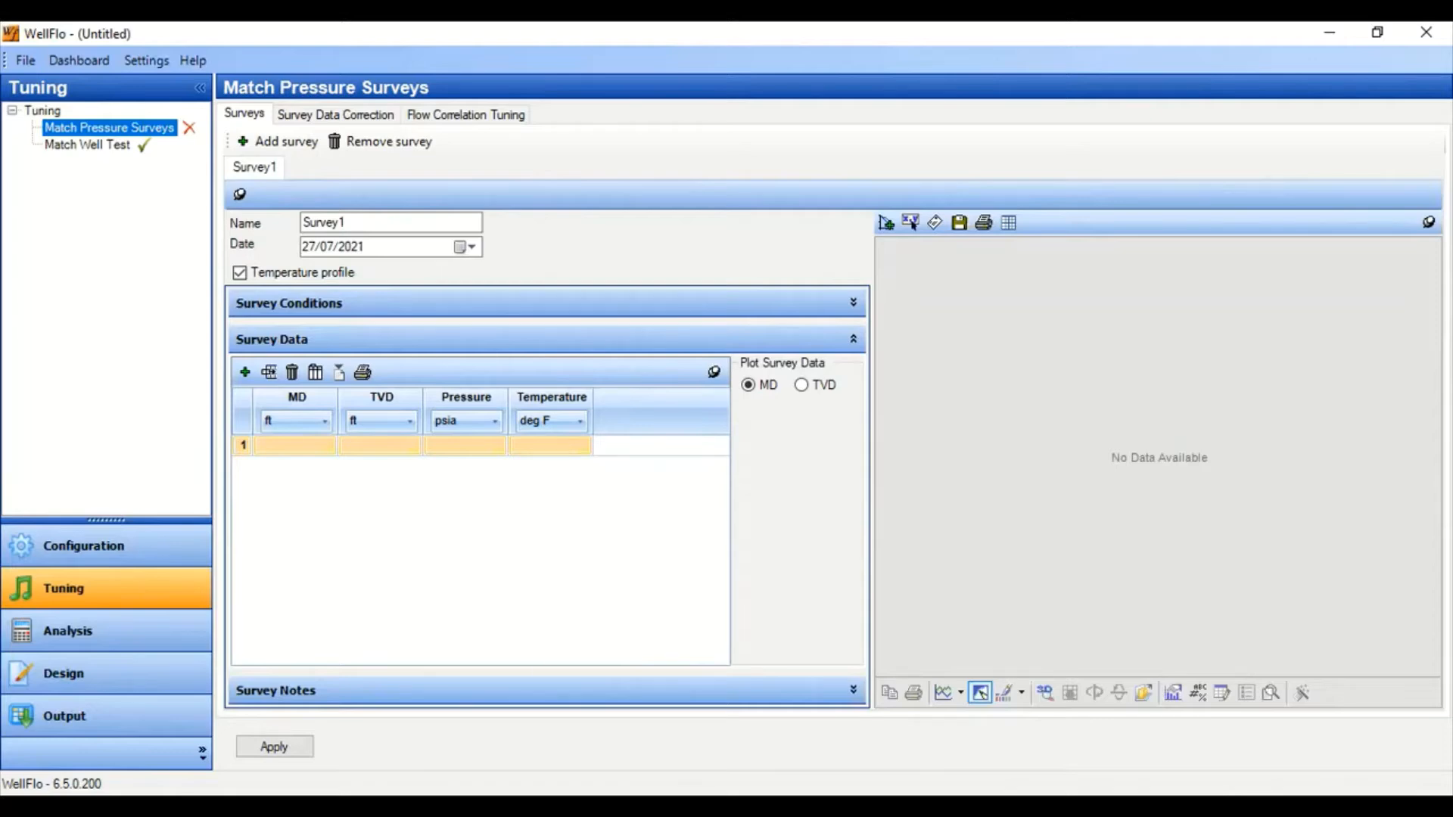
pyautogui.hotkey('alt', 'Tab')
pyautogui.click(302, 448)
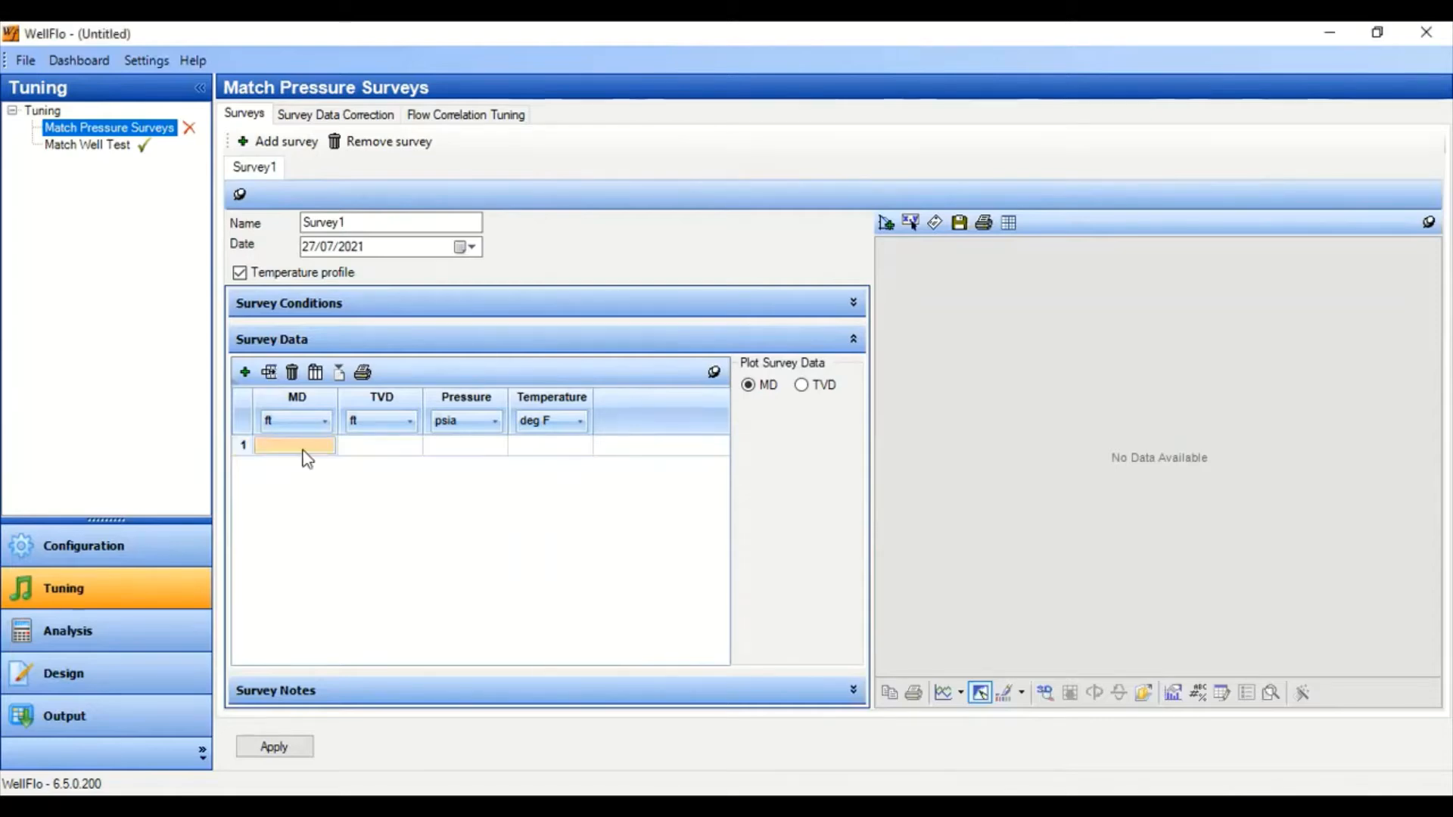
pyautogui.hotkey('ctrl', 'v')
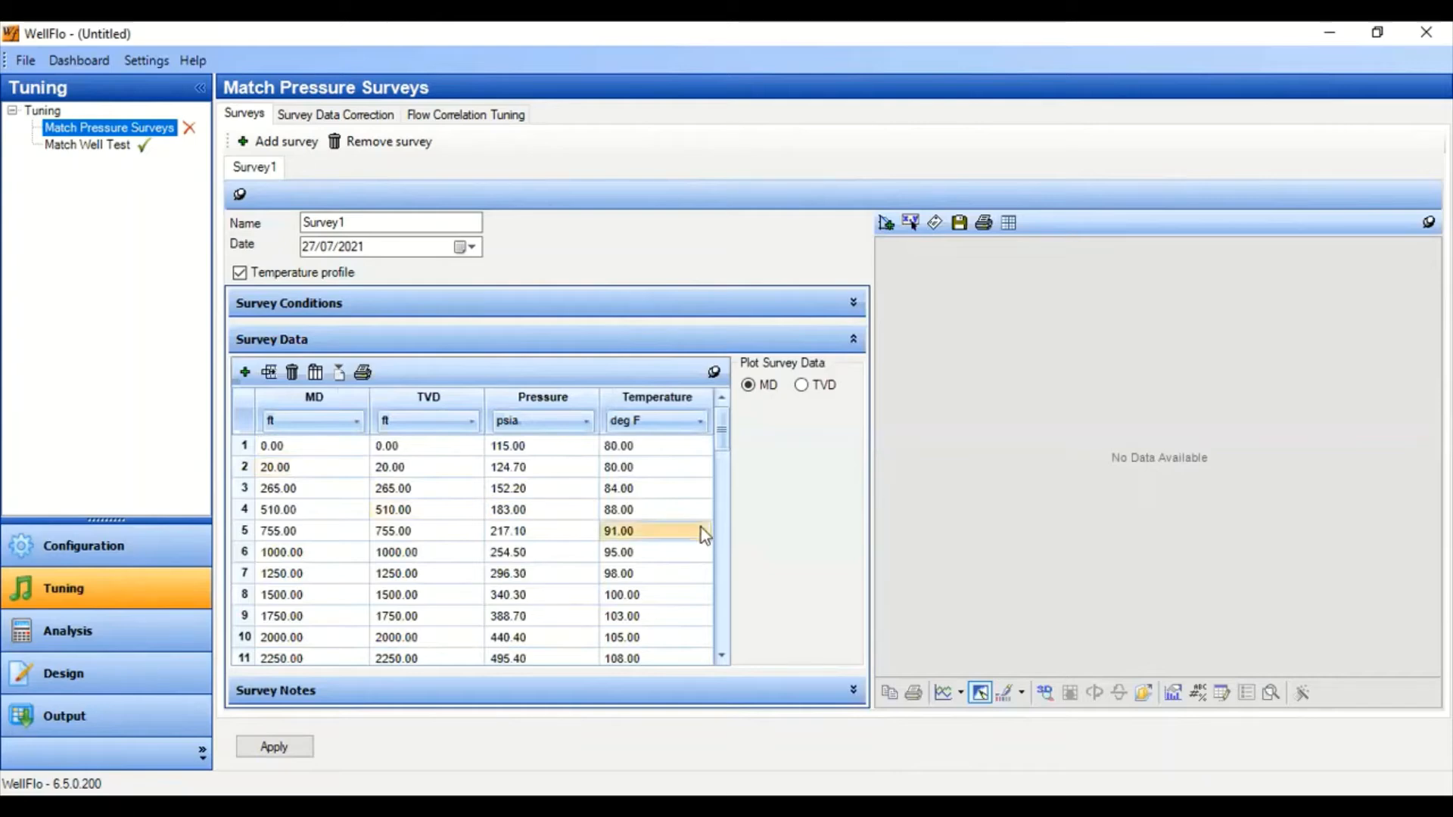
pyautogui.click(268, 747)
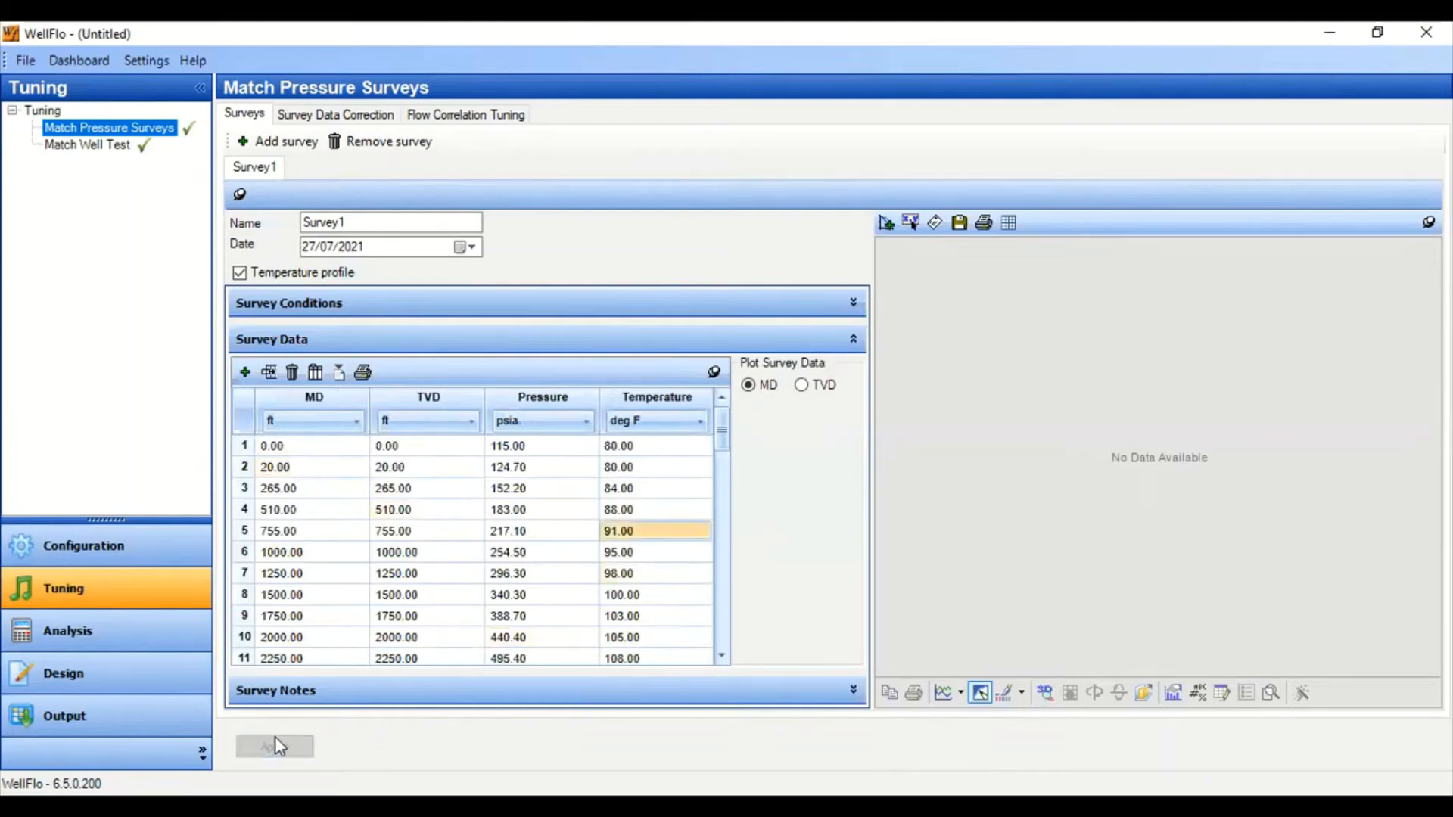
# Review the survey table and plot pressure and temperature against measured depth, comparing the deepest table row with the plot
pyautogui.scroll(-15, 697, 542)
pyautogui.moveTo(725, 622); pyautogui.dragTo(723, 420)
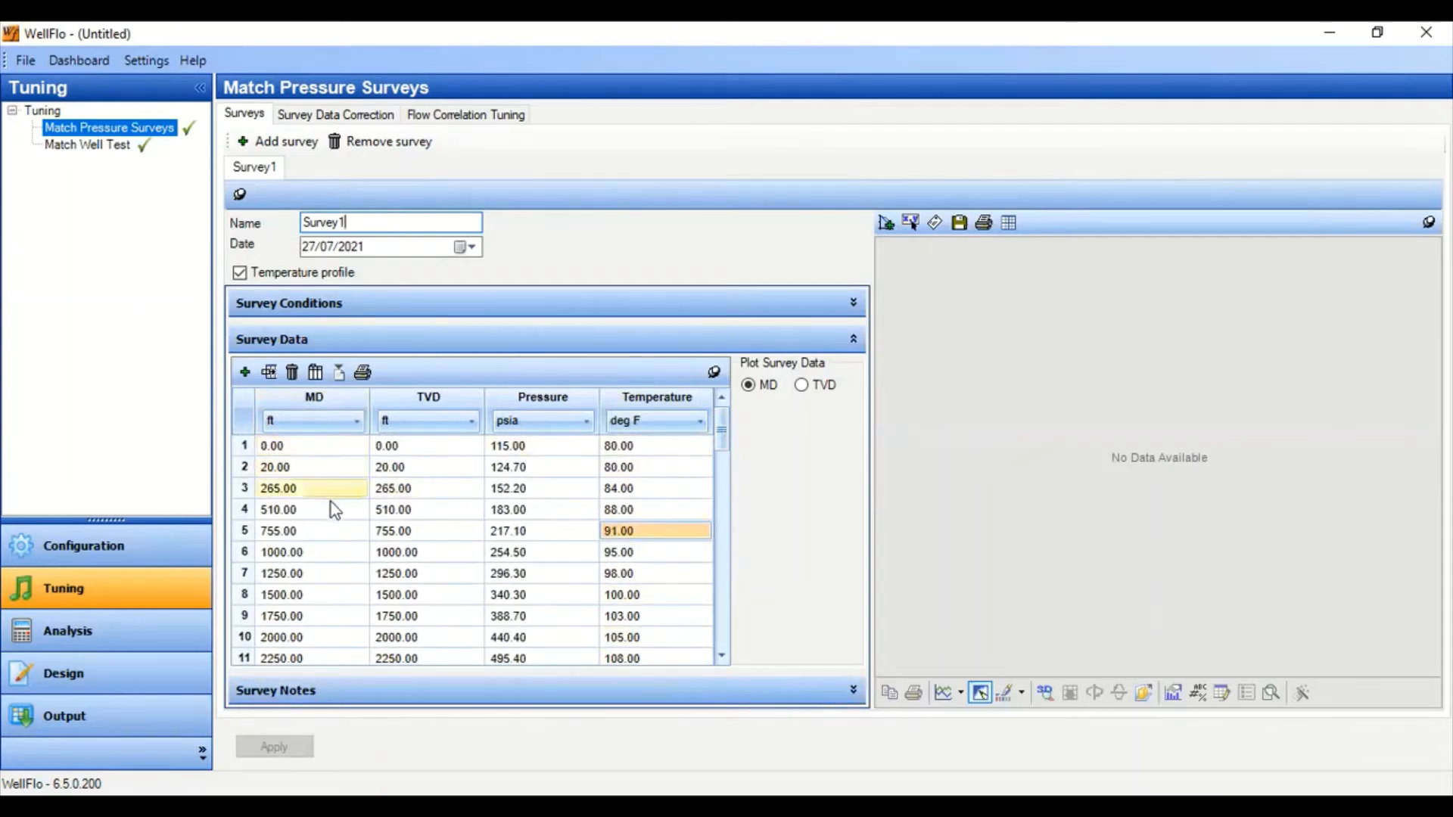
pyautogui.click(315, 631)
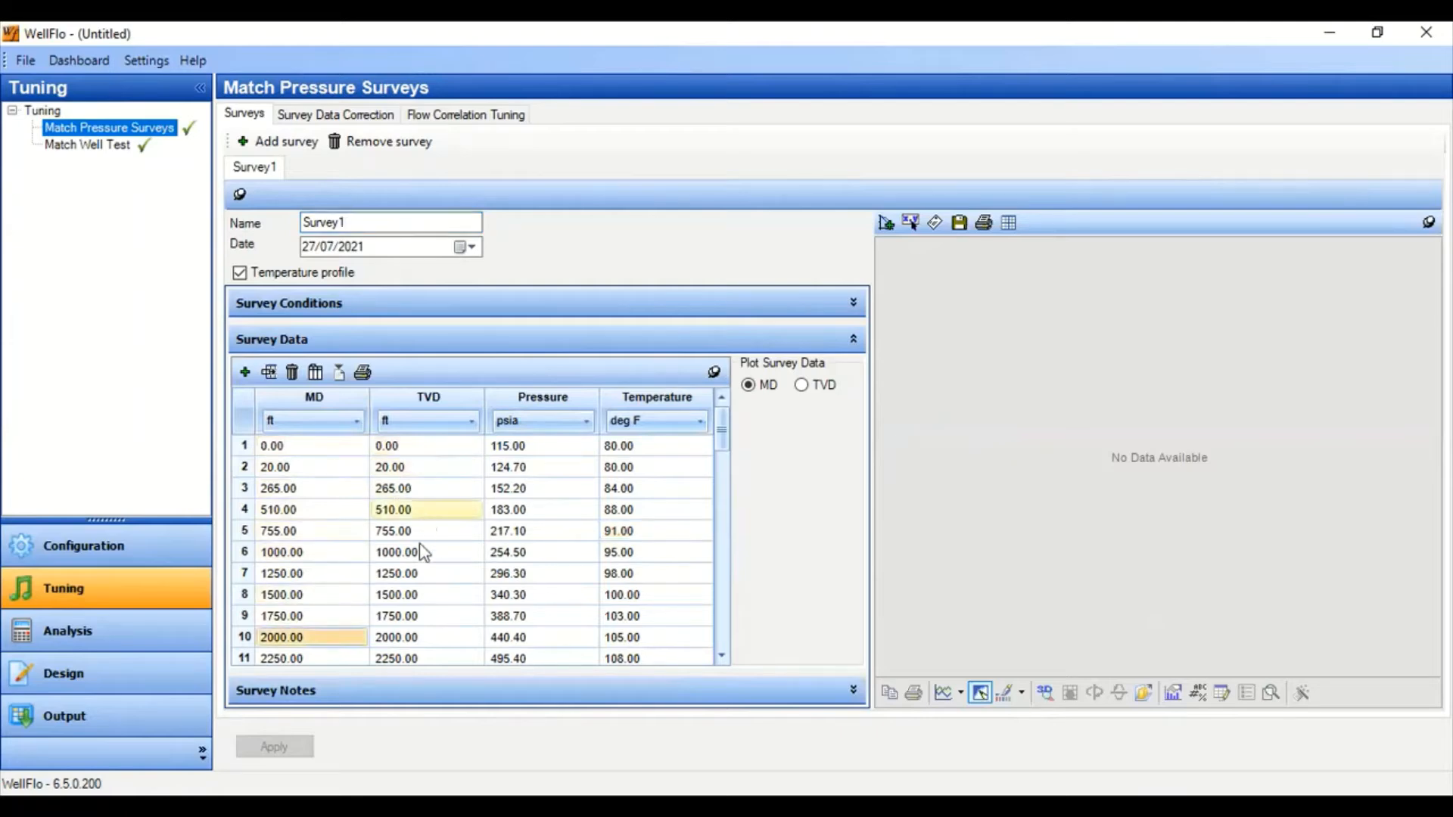
pyautogui.moveTo(511, 445); pyautogui.dragTo(512, 635)
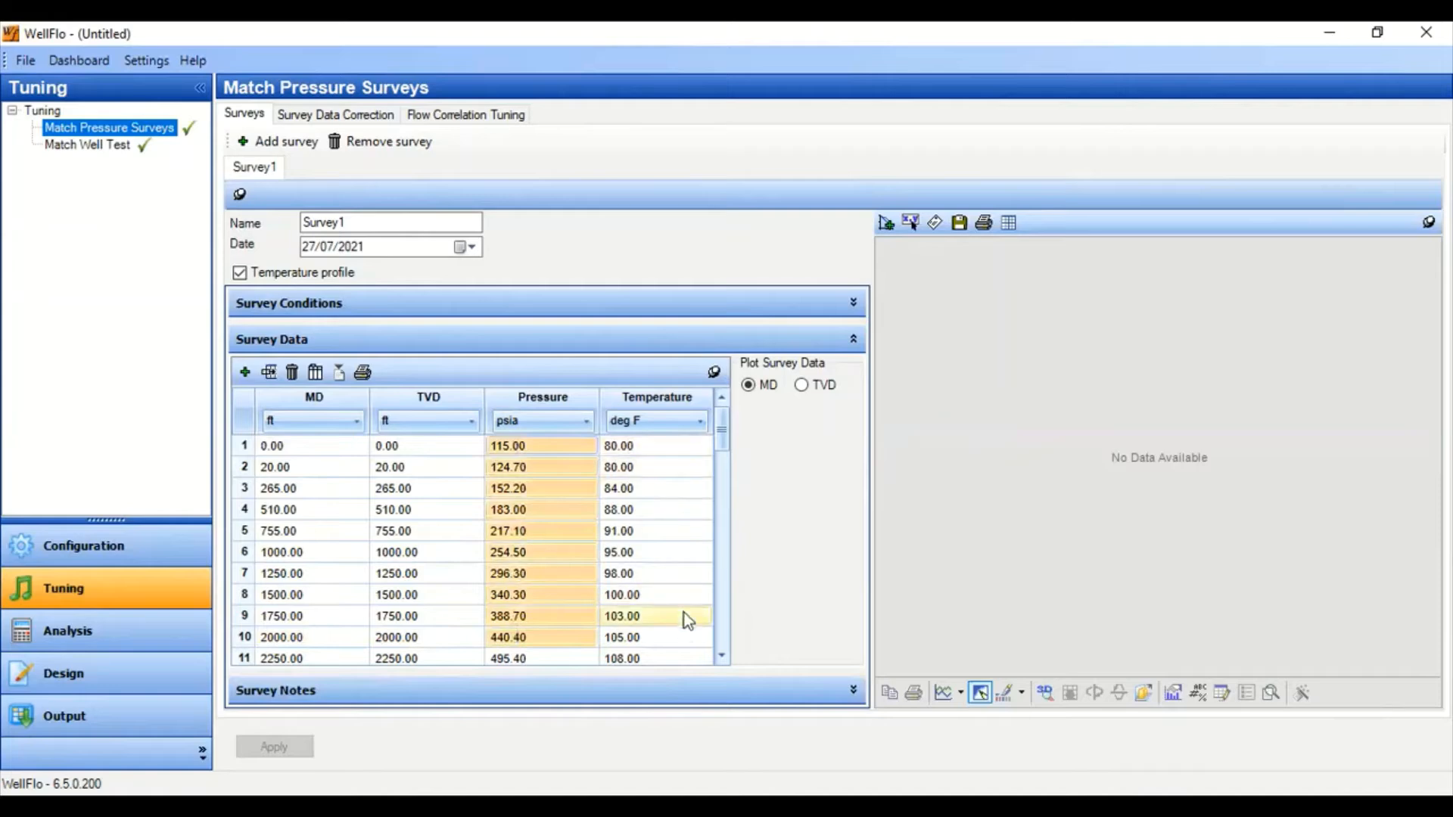
pyautogui.click(804, 385)
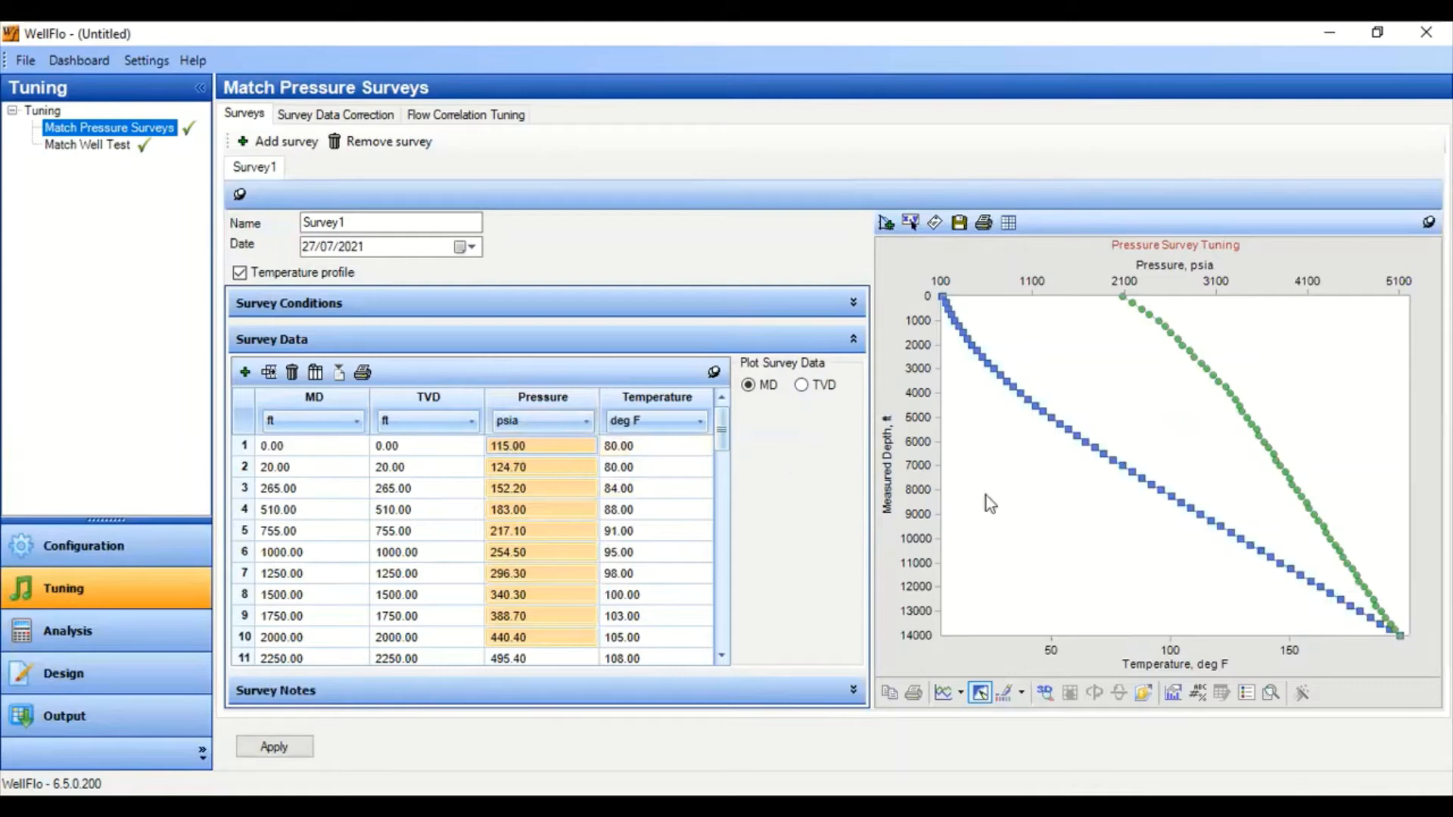
pyautogui.moveTo(1395, 632)
pyautogui.moveTo(723, 428); pyautogui.dragTo(719, 648)
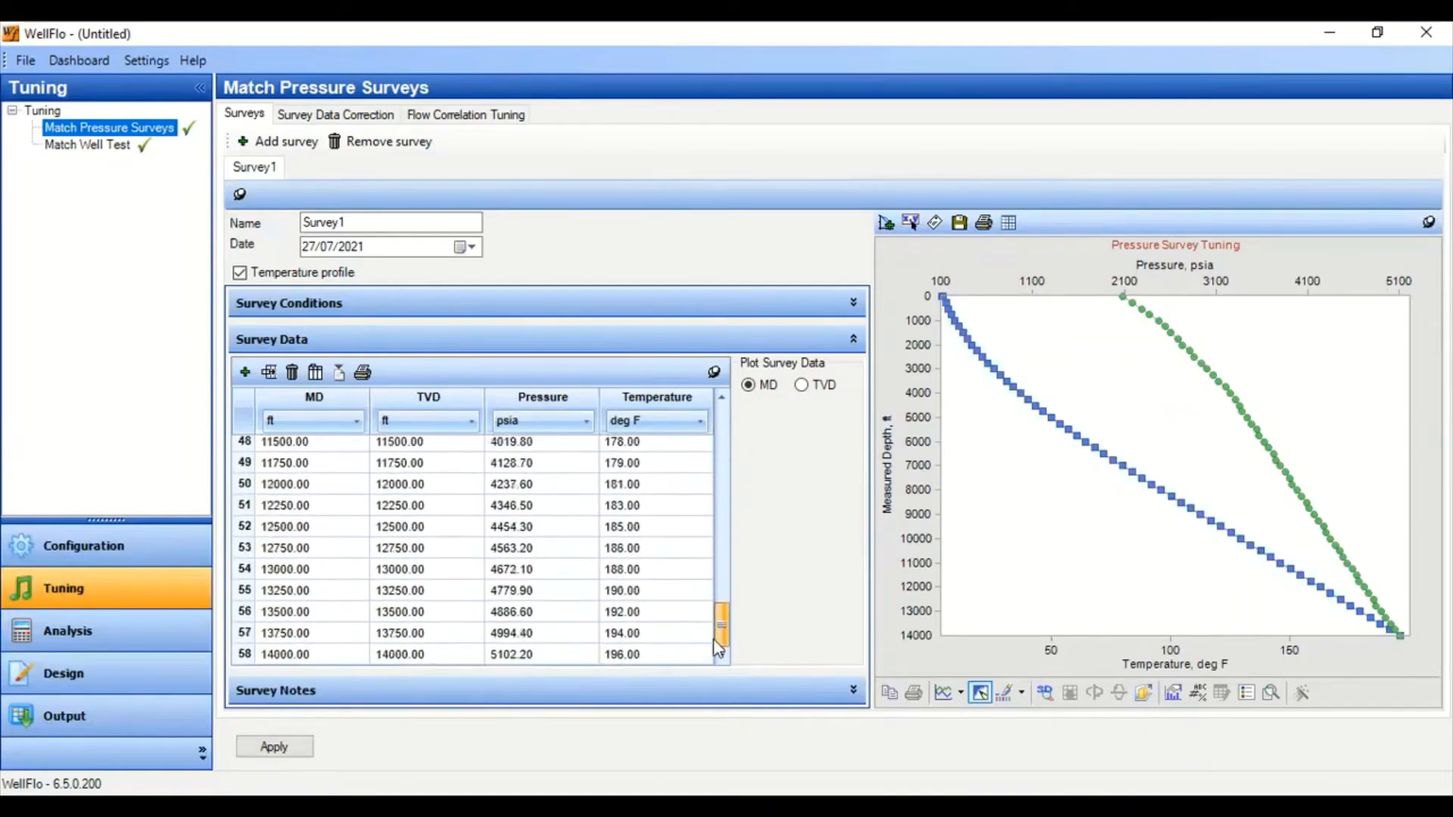
pyautogui.click(503, 656)
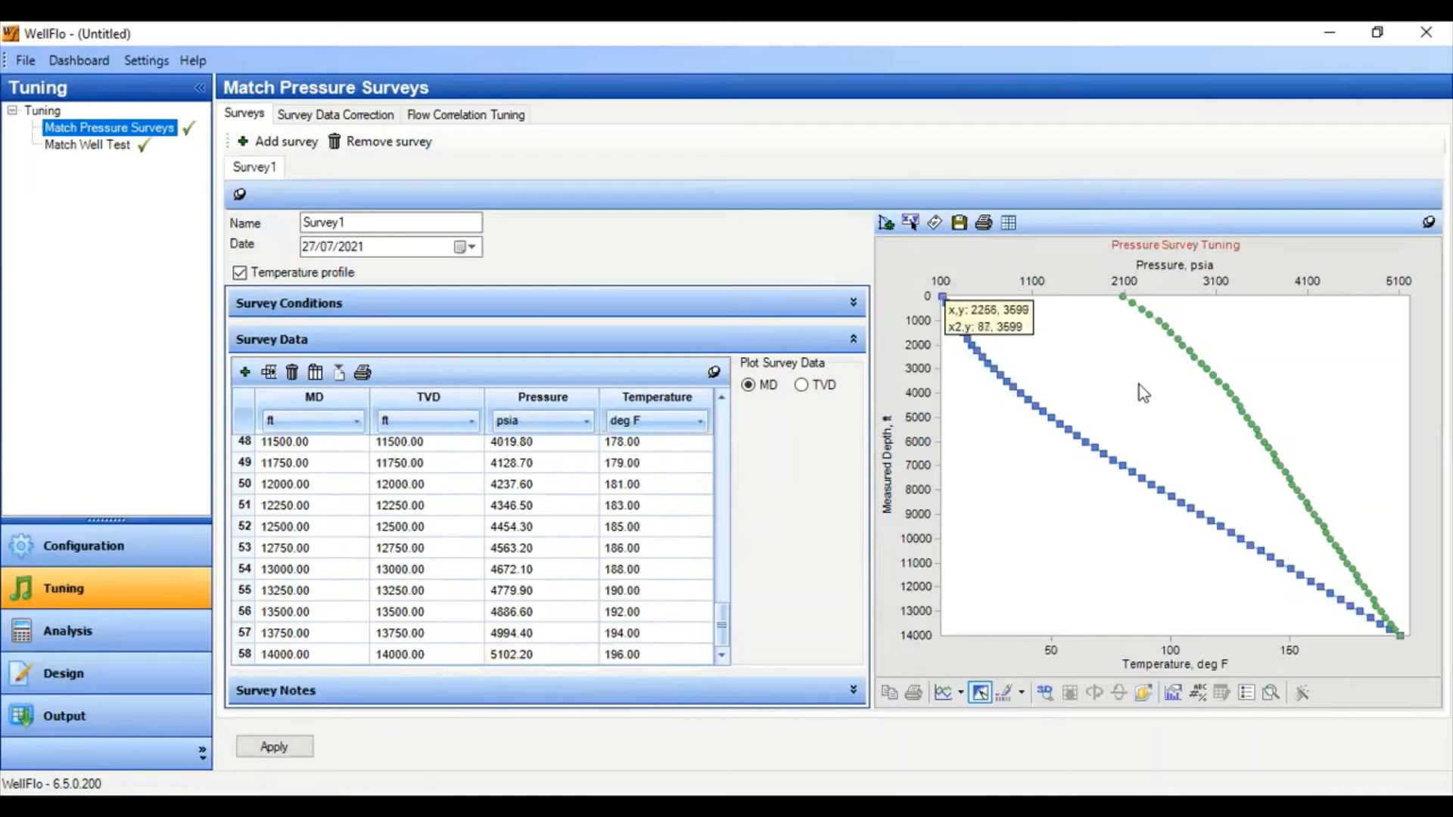
# Apply the pending survey changes and check Survey1's data correction with a well and riser L factor of 1
pyautogui.click(314, 120)
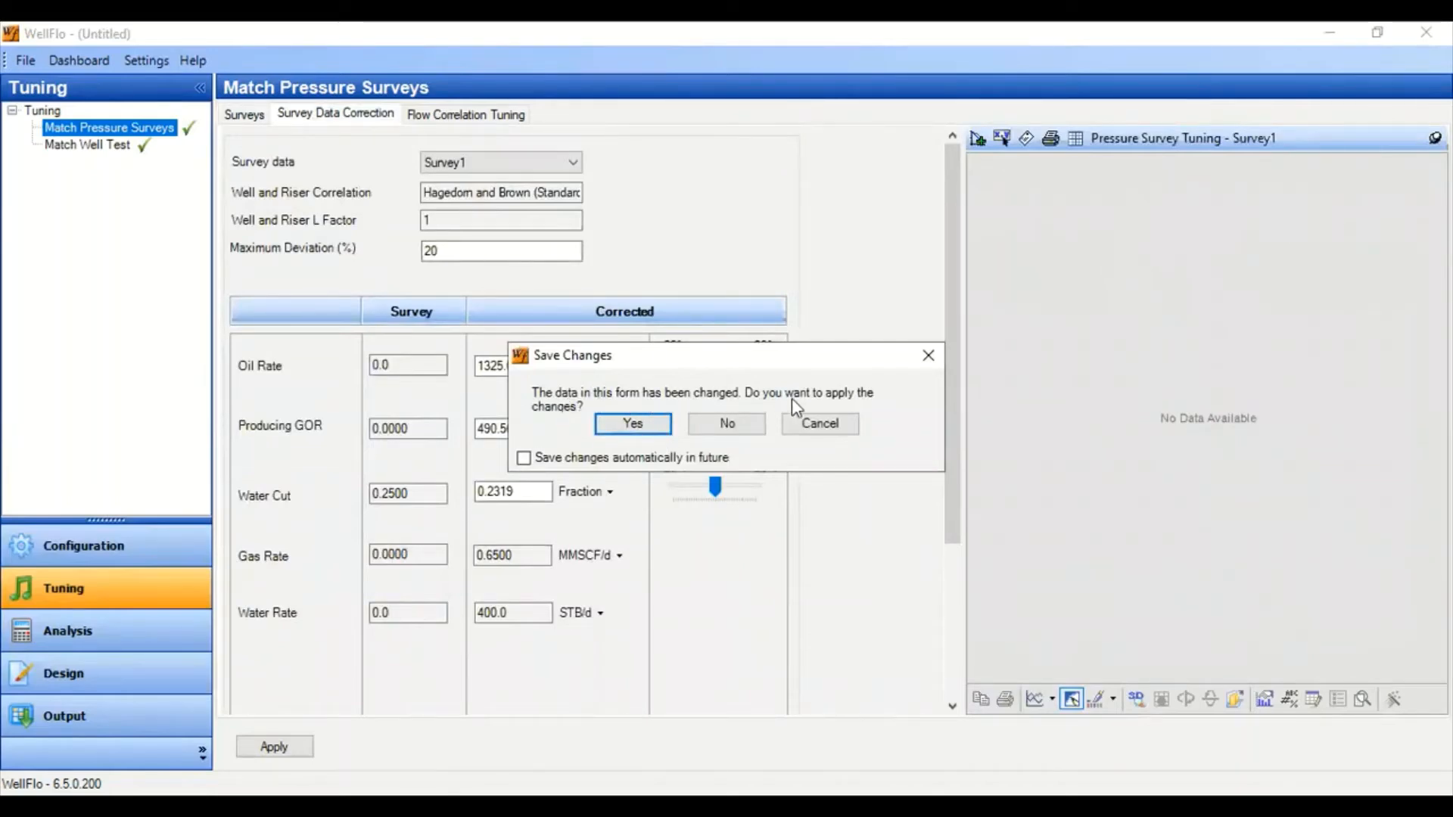
pyautogui.click(652, 426)
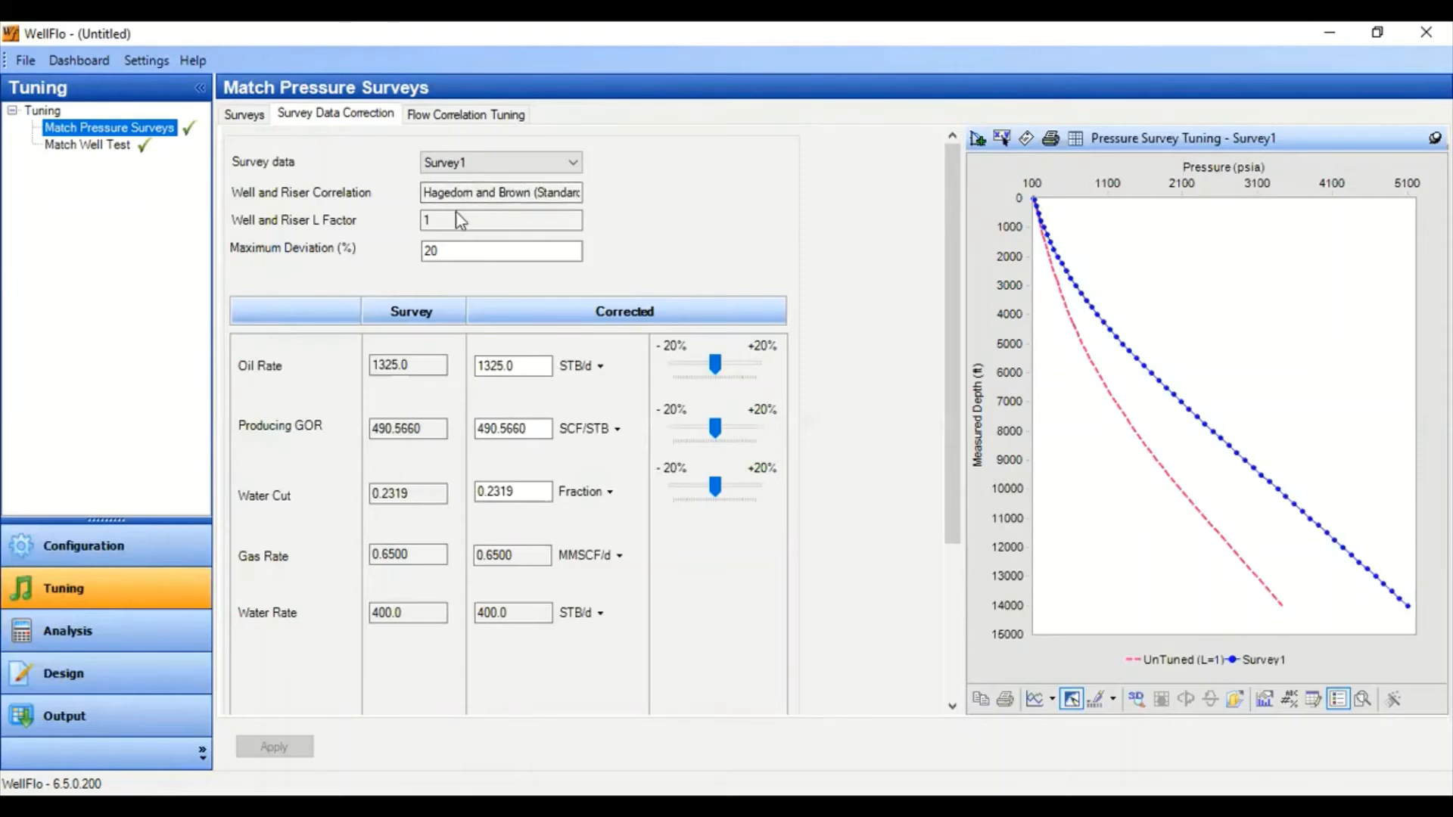
pyautogui.click(426, 220)
pyautogui.write('1')
# Open flow correlation tuning, add two more correlation rows and enlarge the table to show all three
pyautogui.click(443, 117)
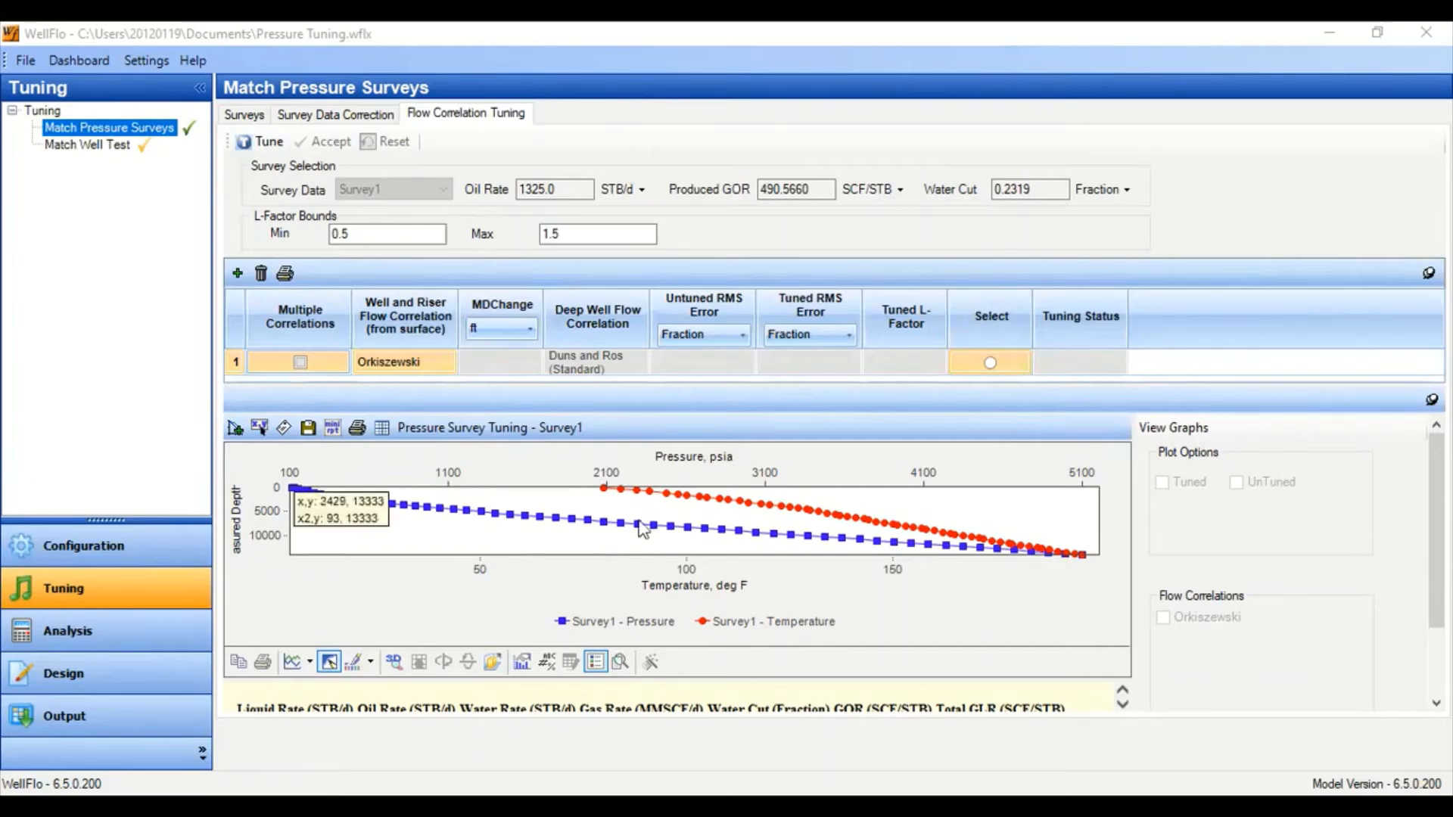
pyautogui.moveTo(695, 679); pyautogui.dragTo(695, 682)
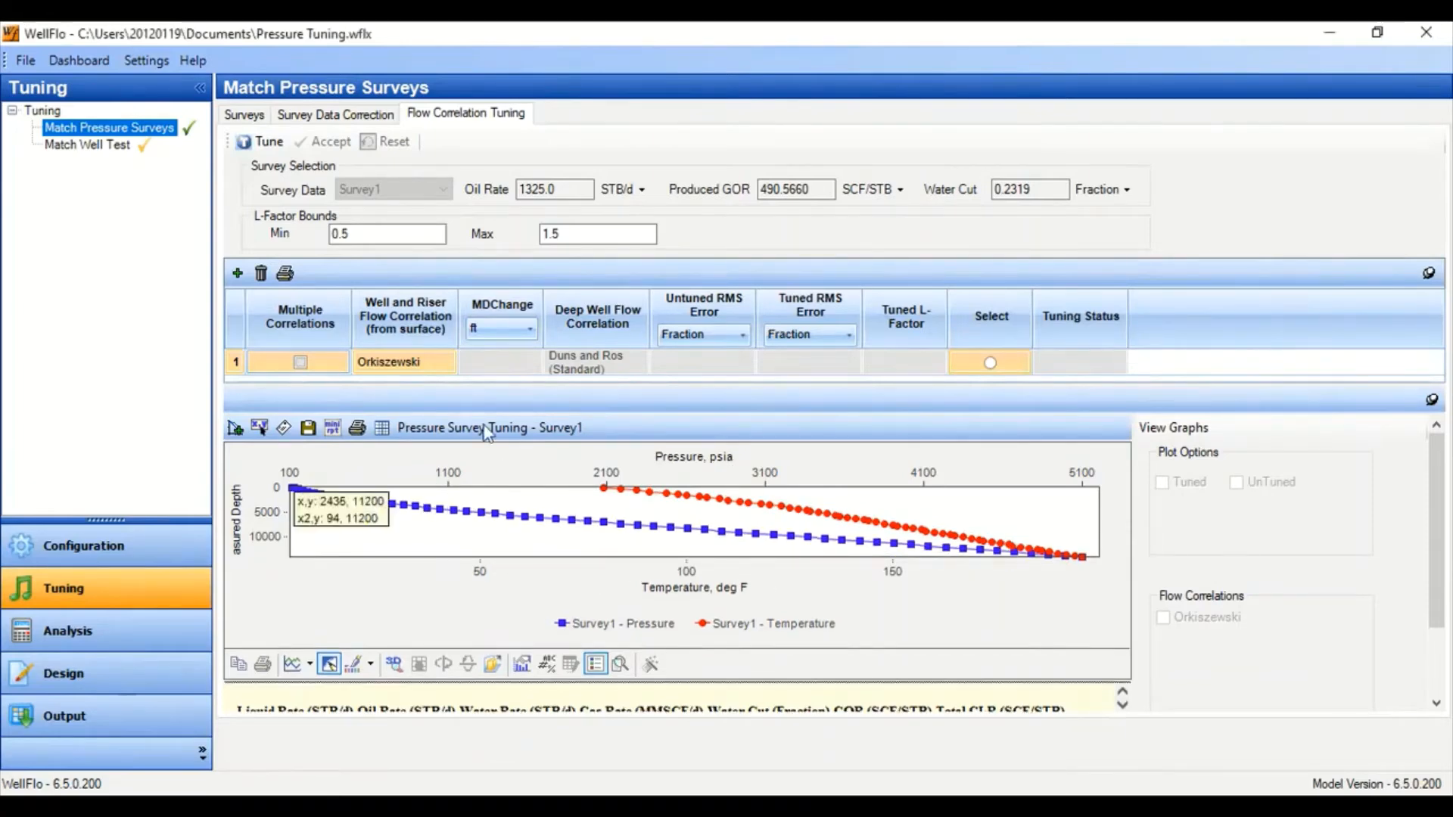
pyautogui.click(237, 274)
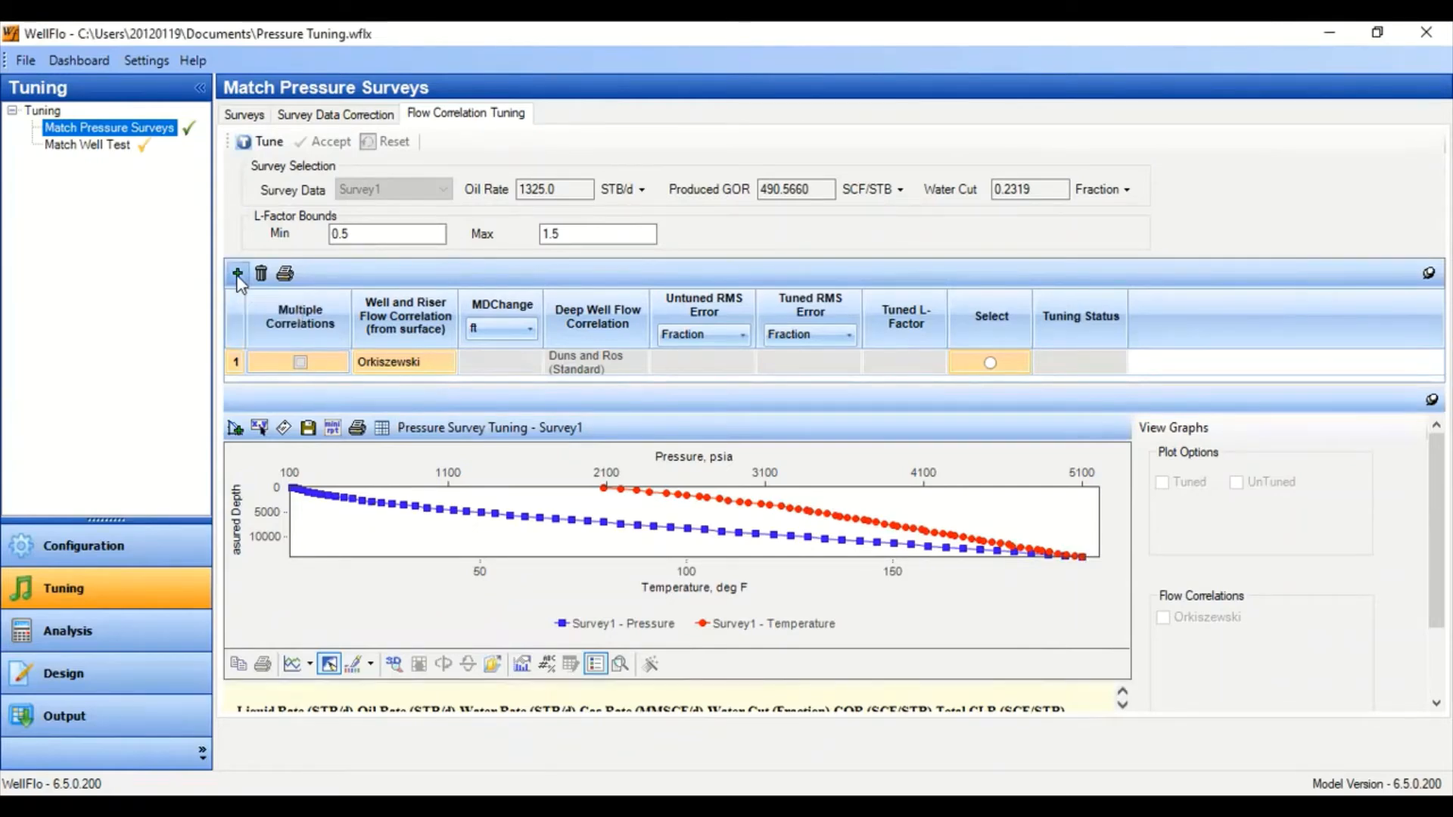
pyautogui.click(237, 275)
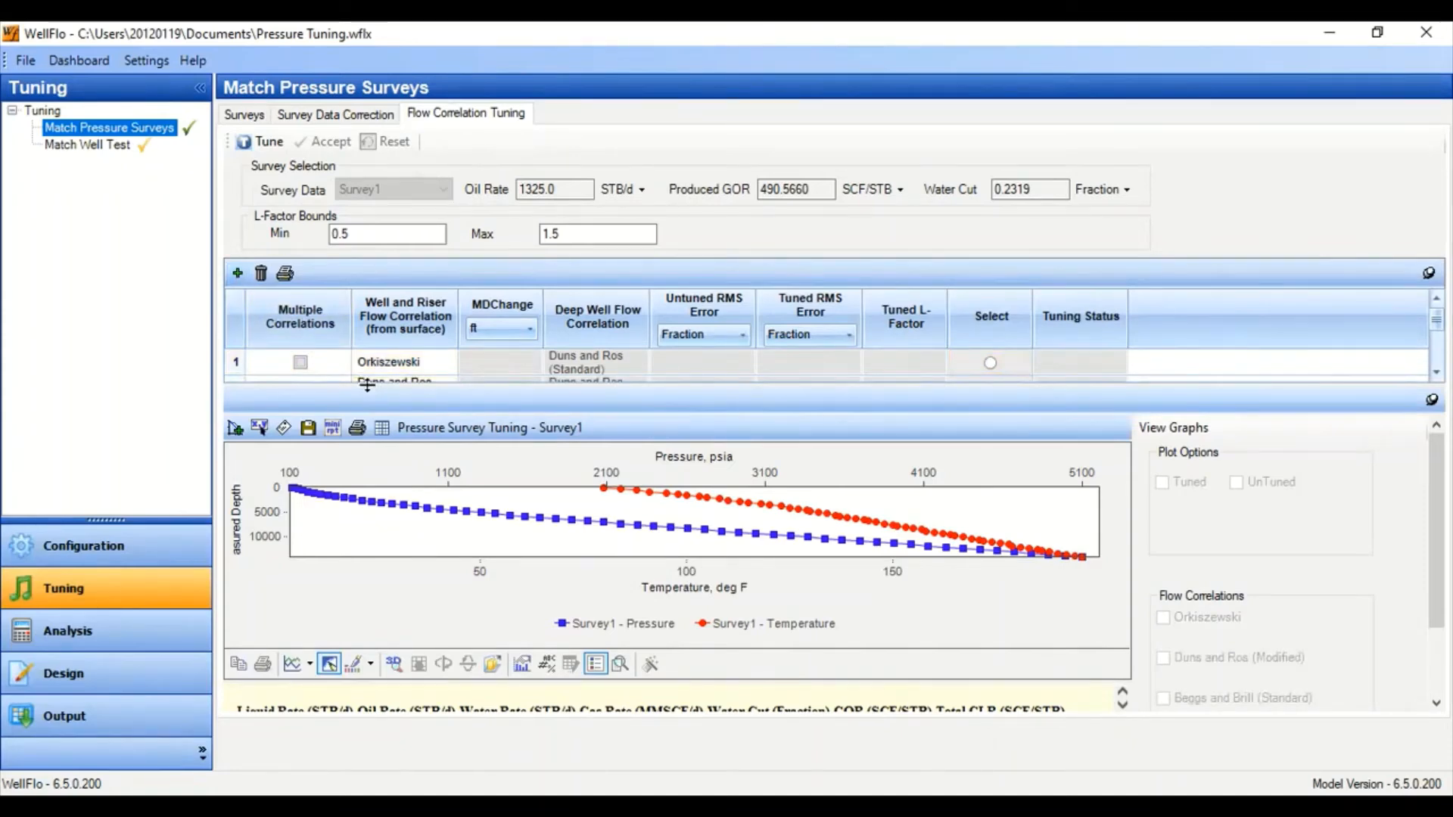
pyautogui.moveTo(367, 385); pyautogui.dragTo(387, 489)
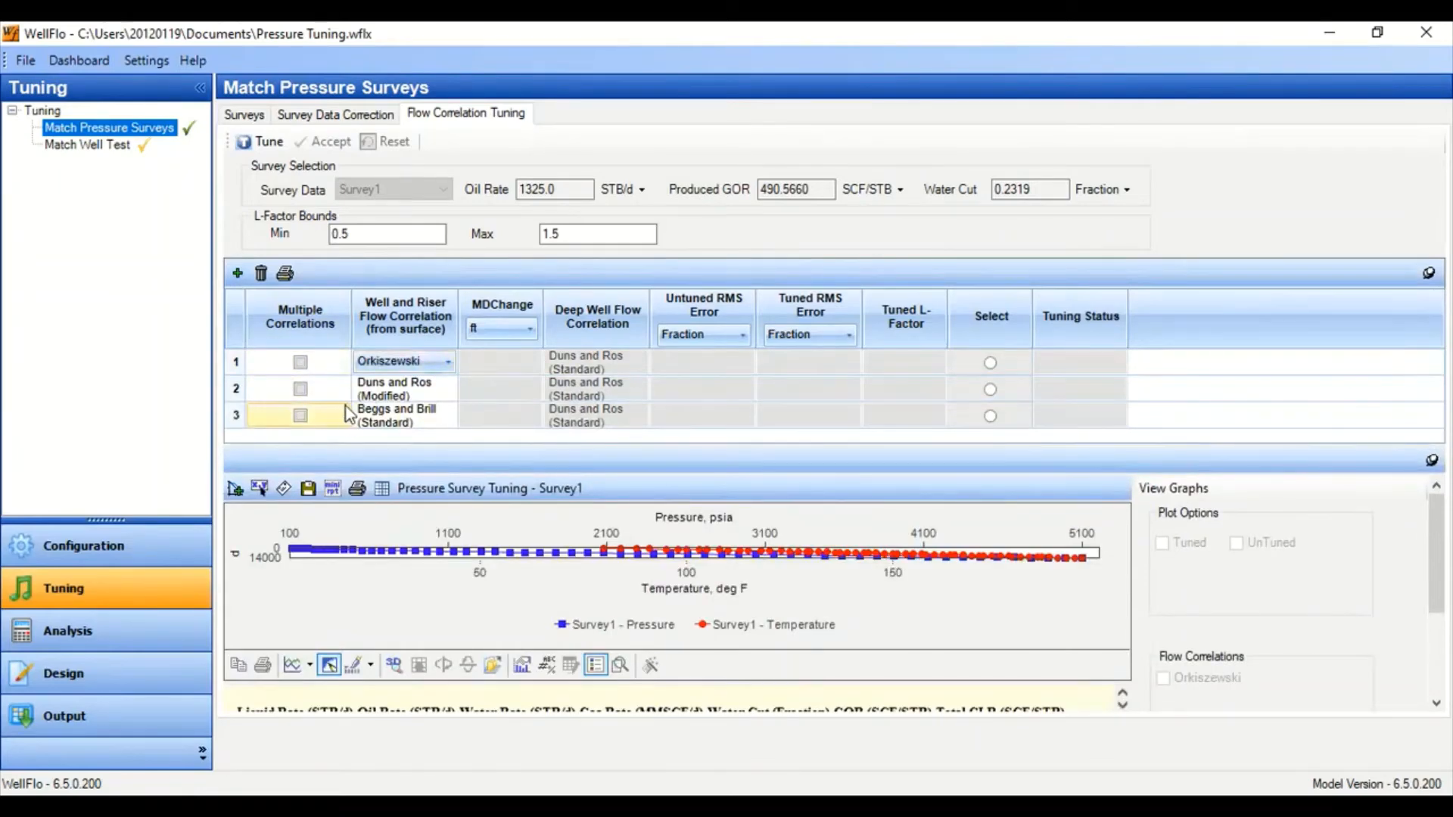
# Assign Duns and Ros (Standard), Beggs and Brill (Standard) and Hagedorn and Brown (Standard) to rows 1 to 3 and run the tuning
pyautogui.click(434, 361)
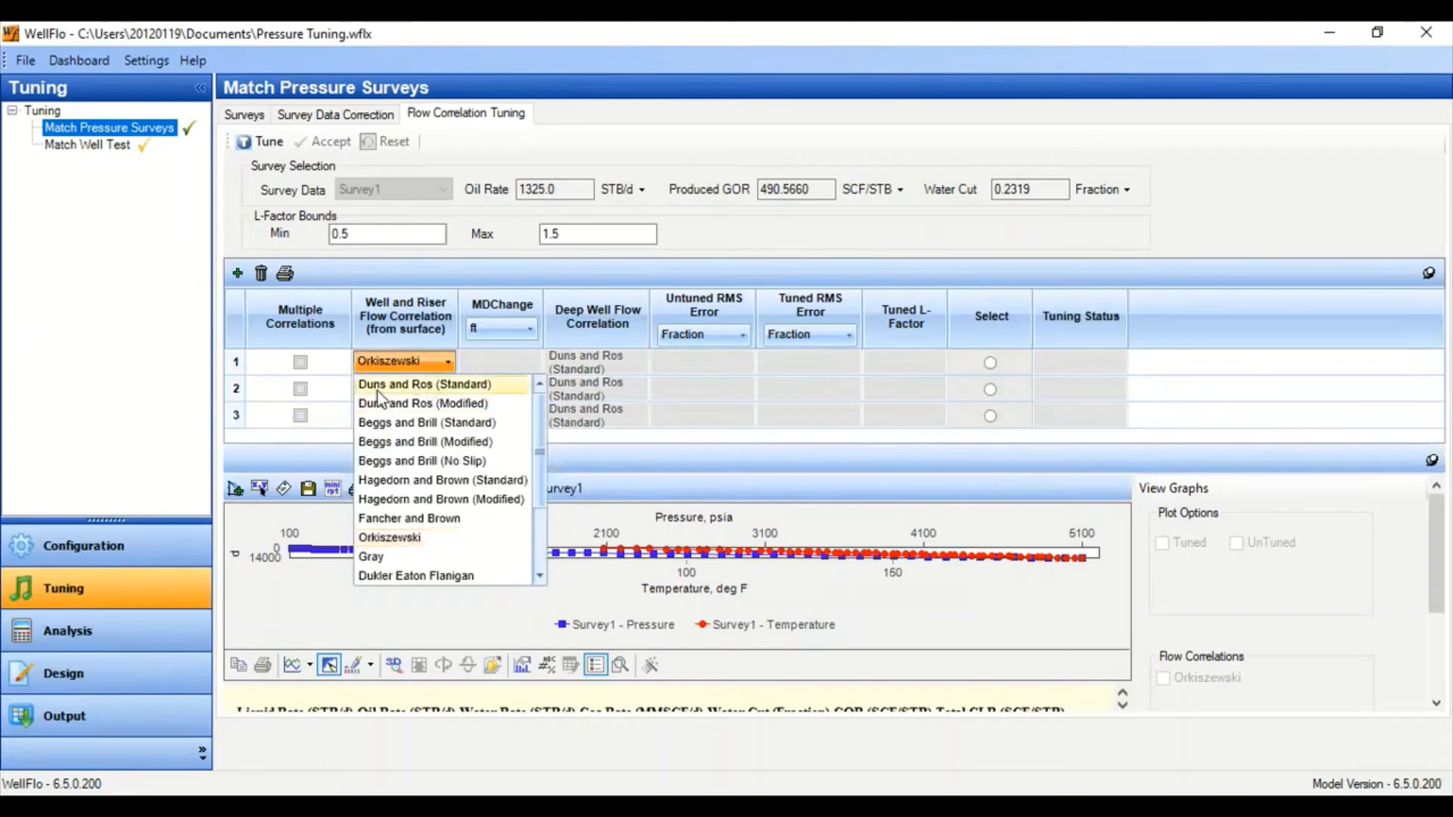
pyautogui.click(464, 385)
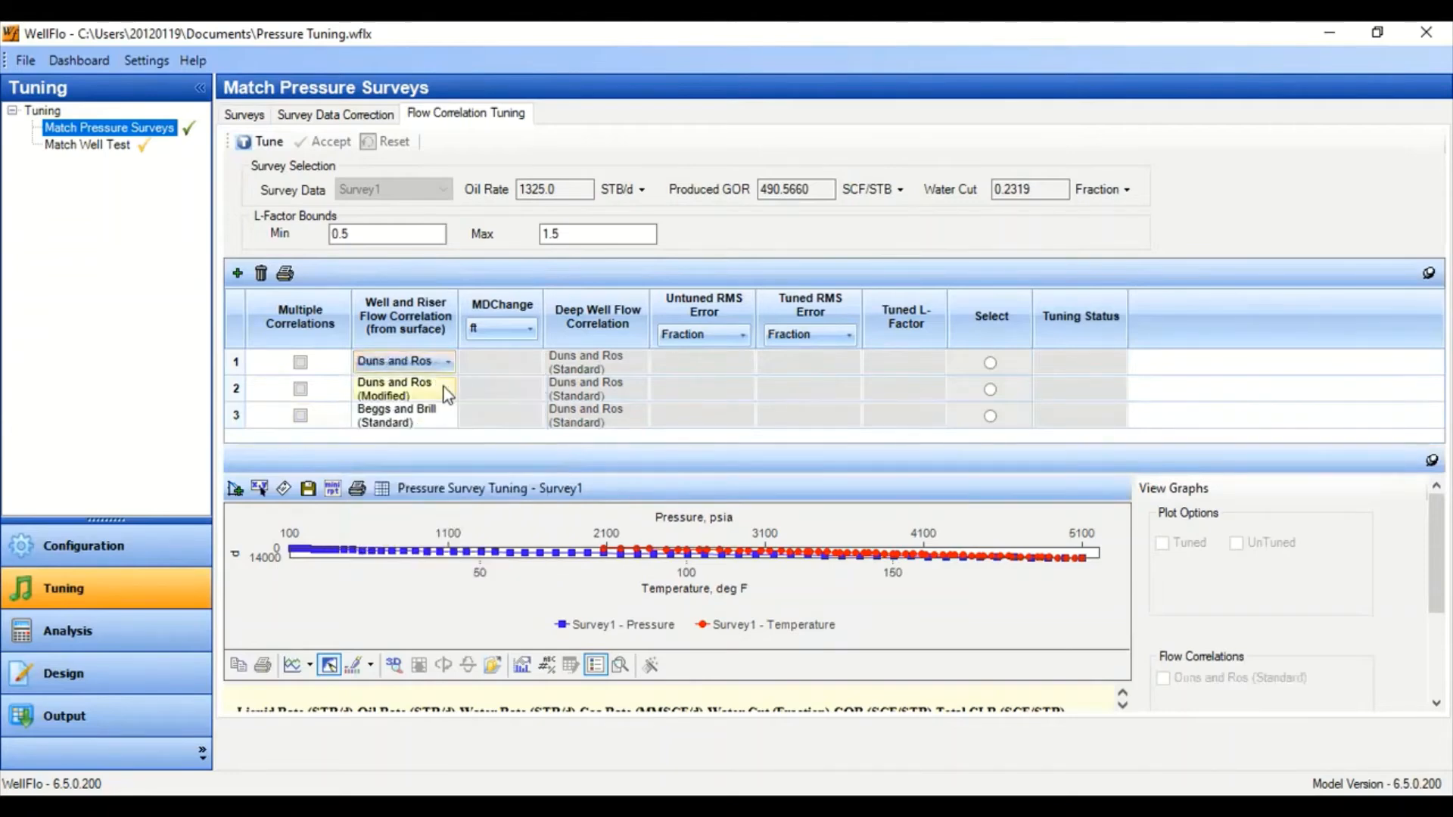
pyautogui.click(447, 389)
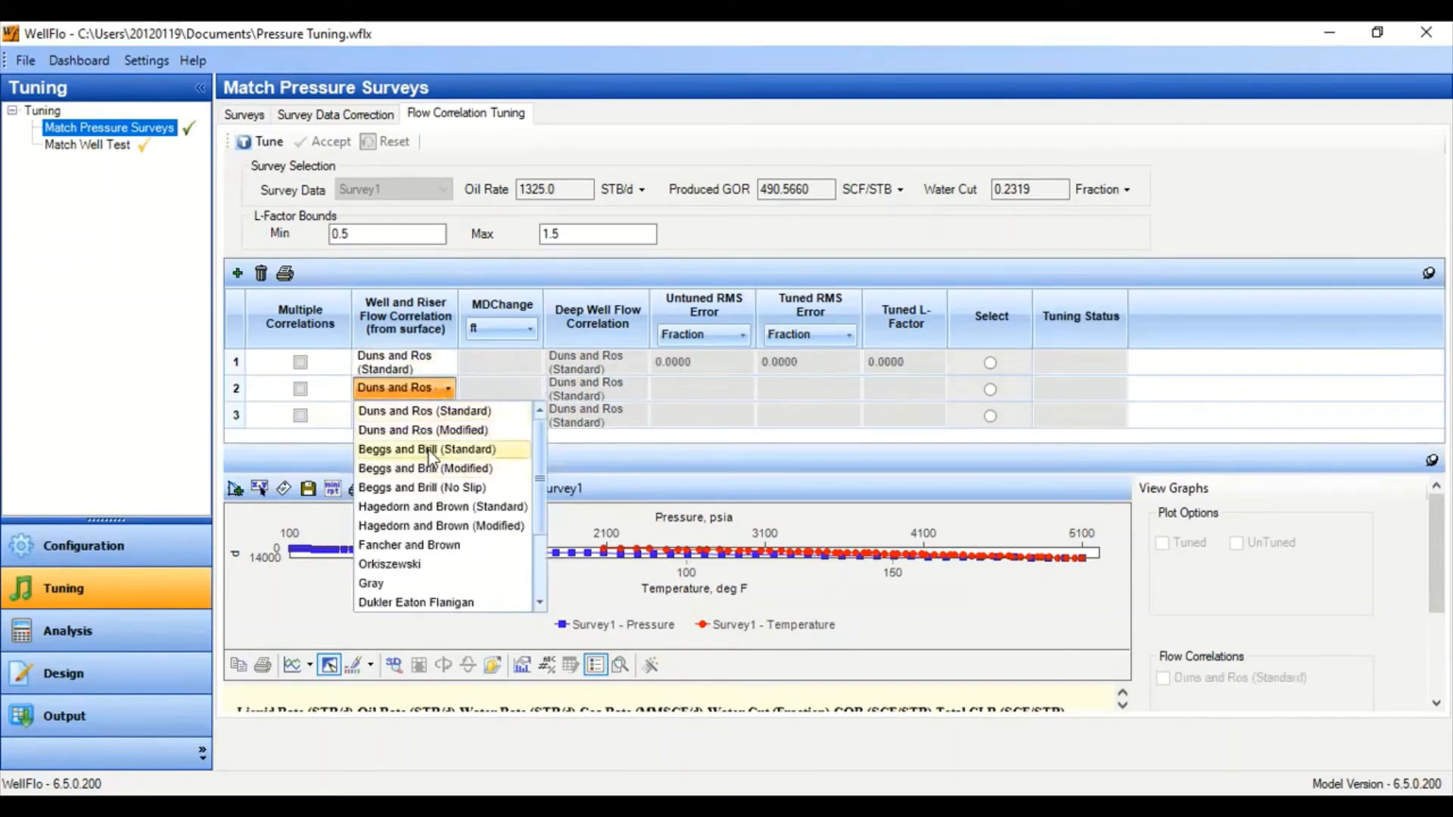
pyautogui.click(428, 450)
pyautogui.click(401, 415)
pyautogui.click(448, 415)
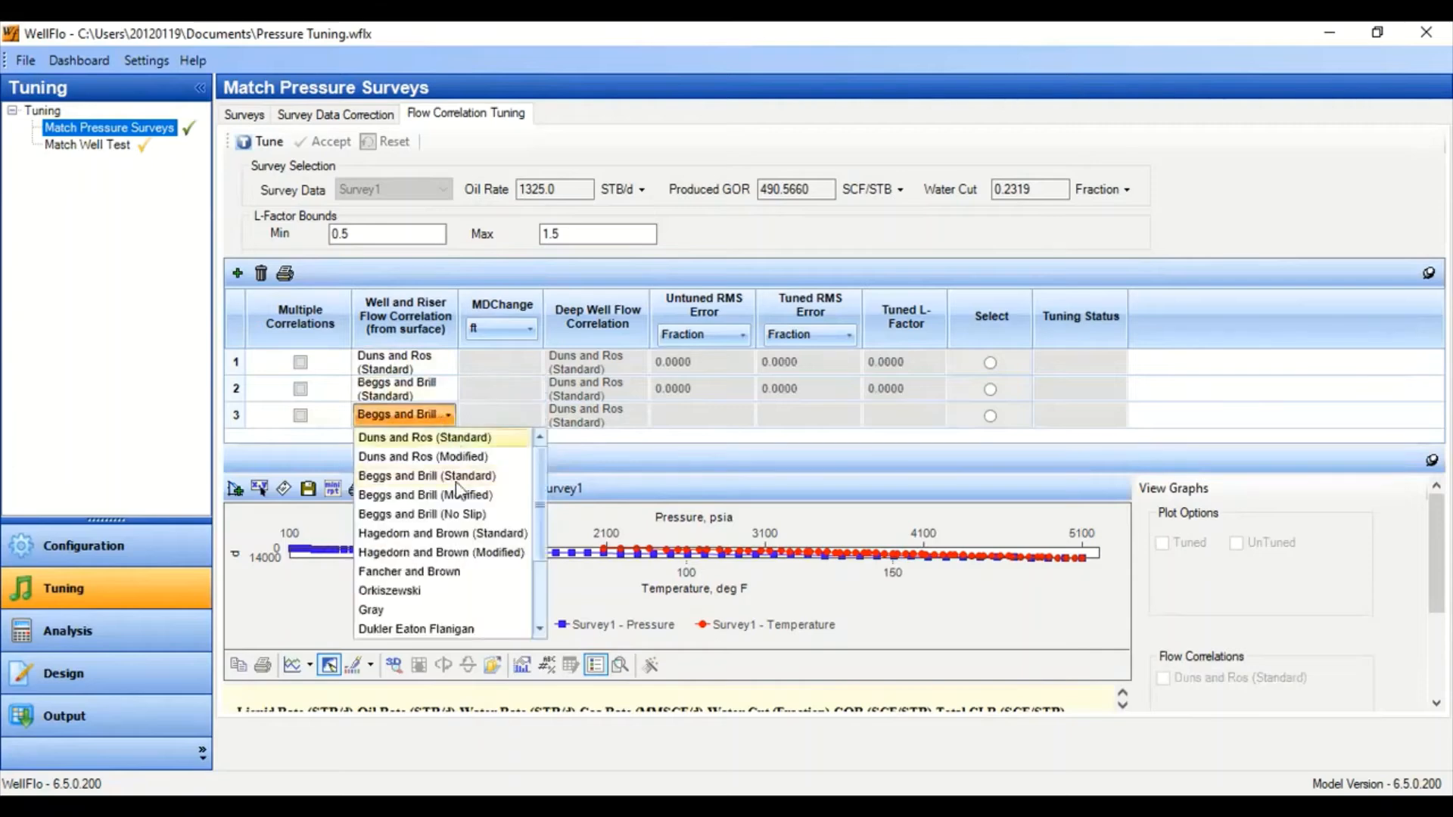
pyautogui.click(476, 540)
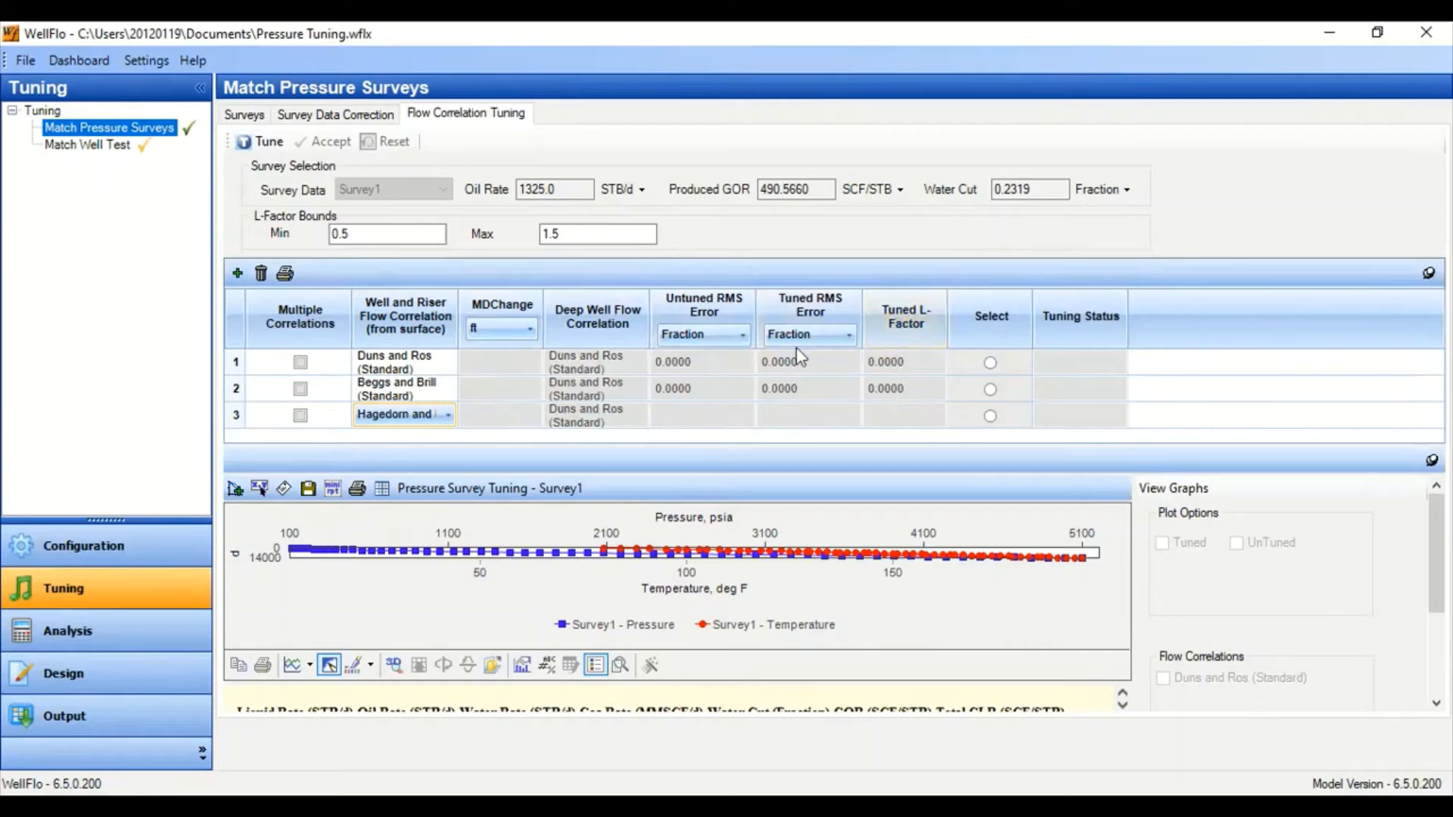
pyautogui.click(251, 147)
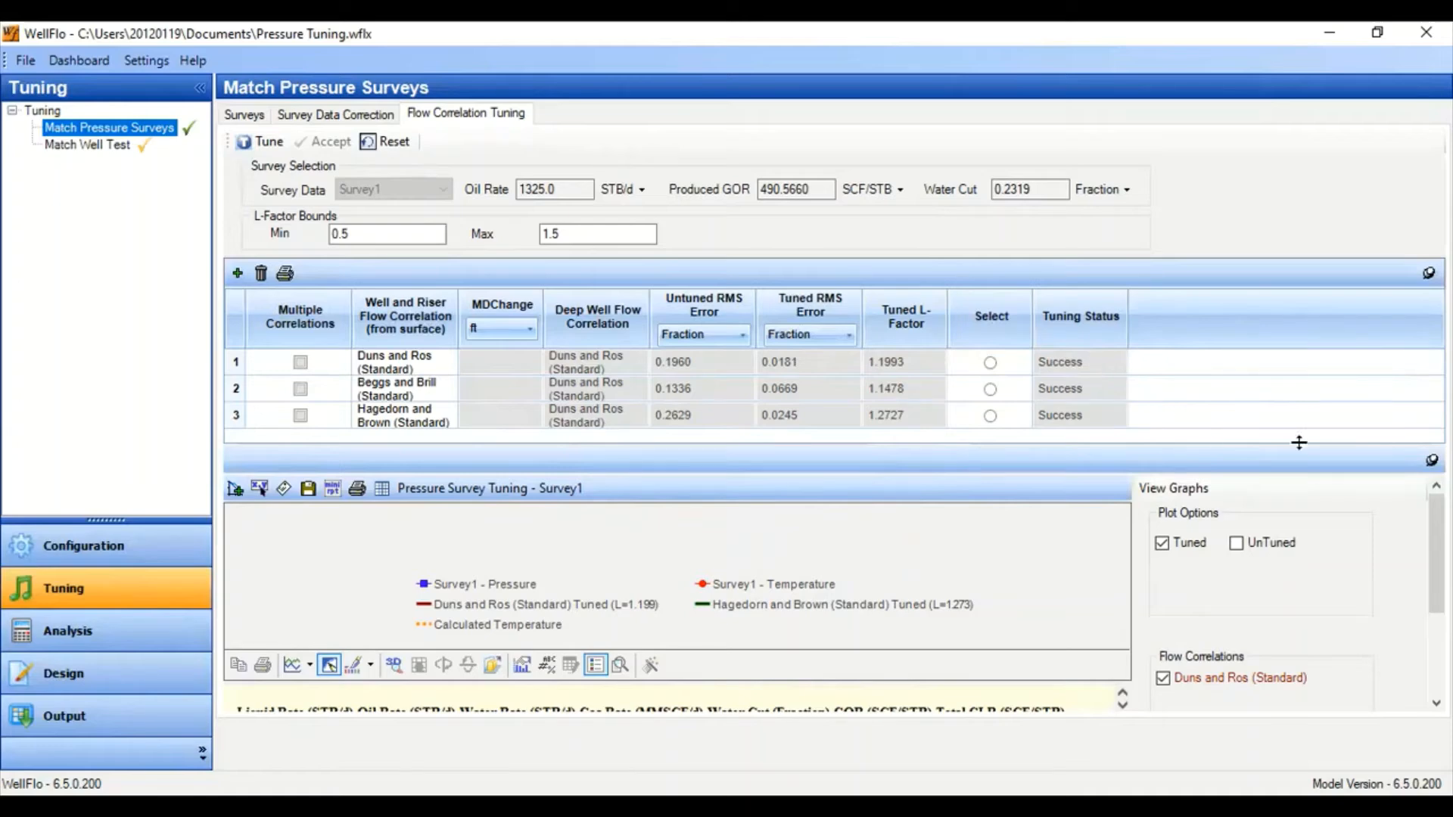
# Enlarge the Survey1 tuning plot over the correlation table and hide its legend
pyautogui.moveTo(1225, 444); pyautogui.dragTo(1197, 297)
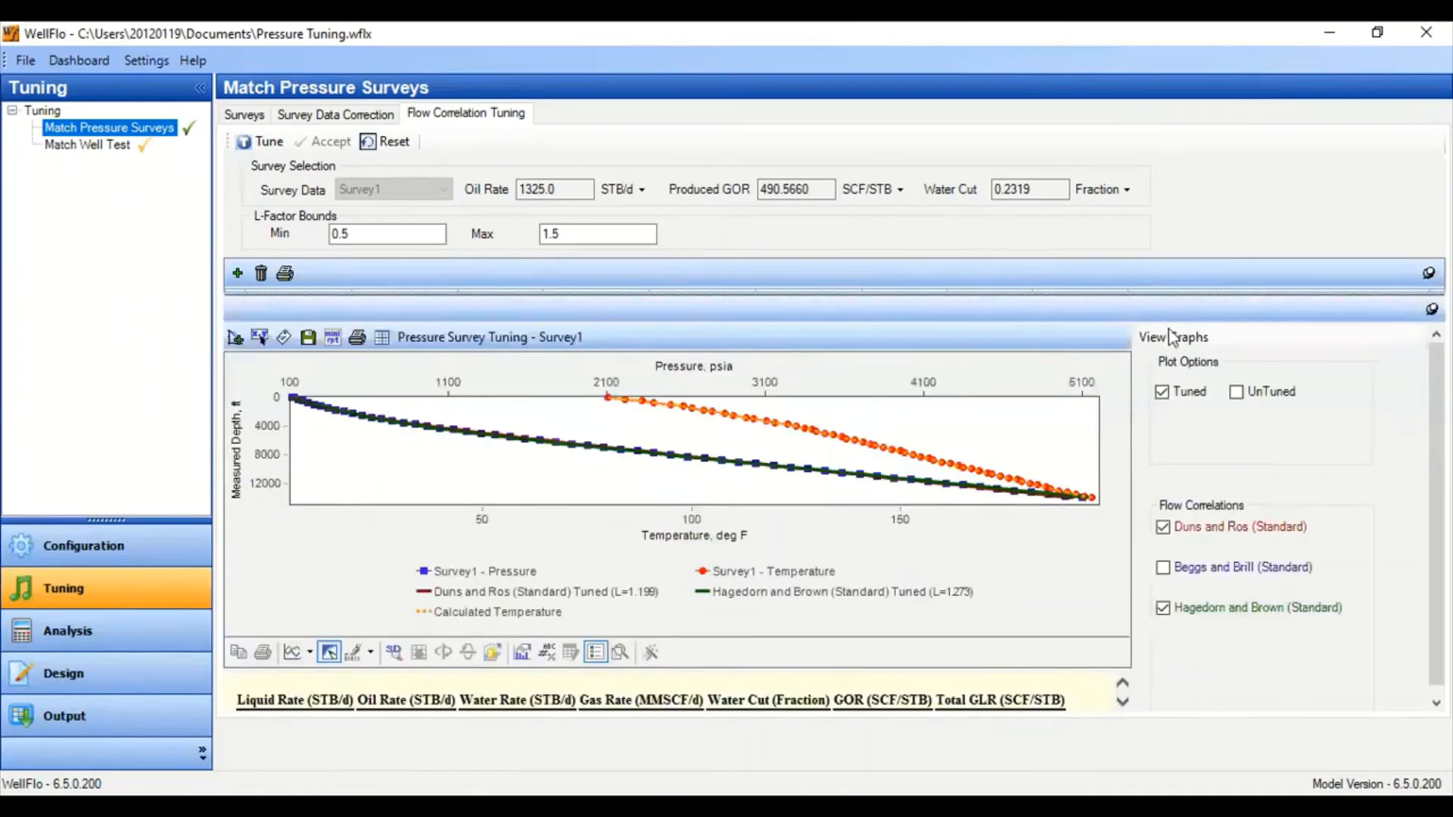
pyautogui.moveTo(1173, 302); pyautogui.dragTo(1168, 257)
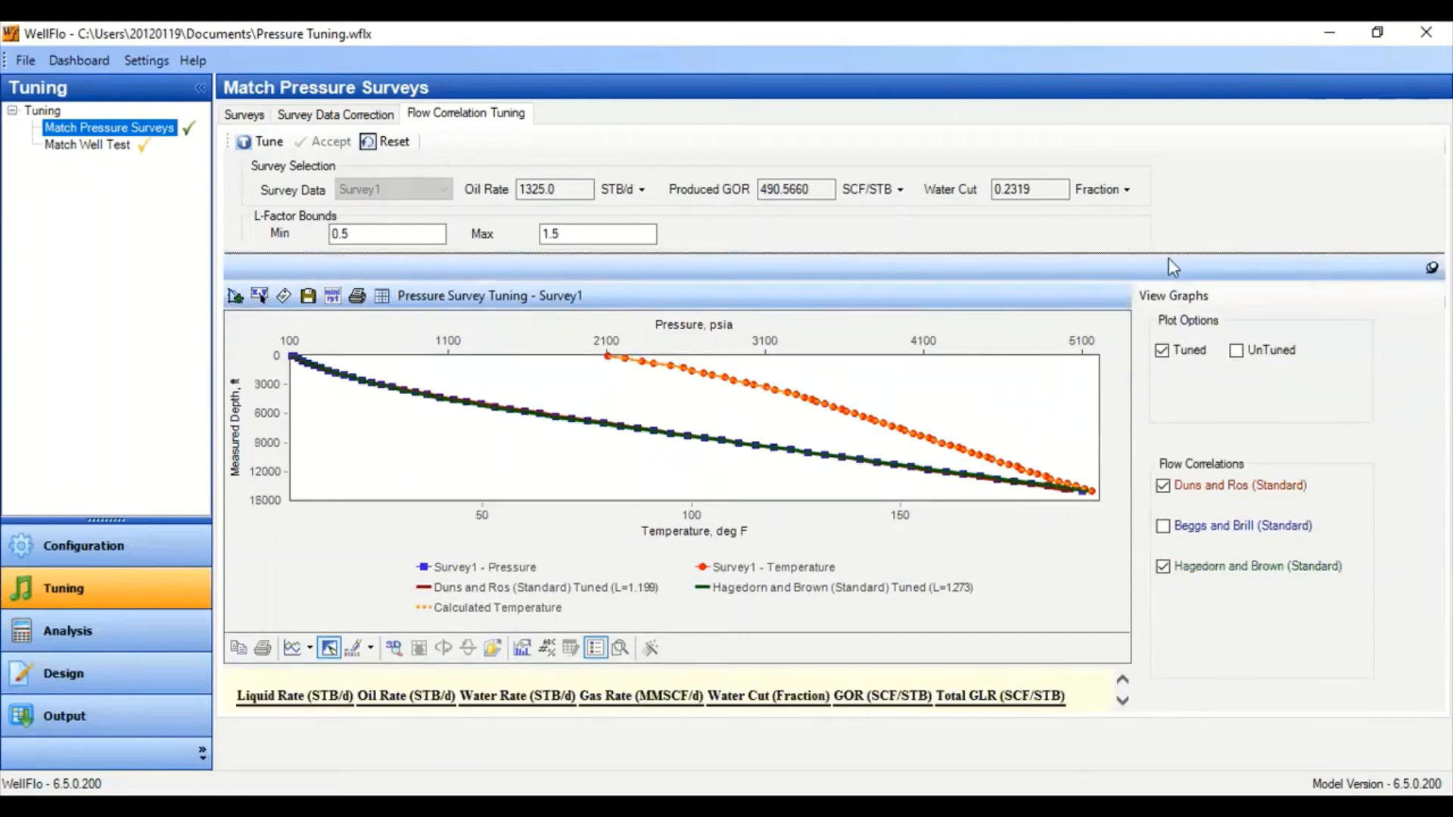
pyautogui.rightClick(984, 579)
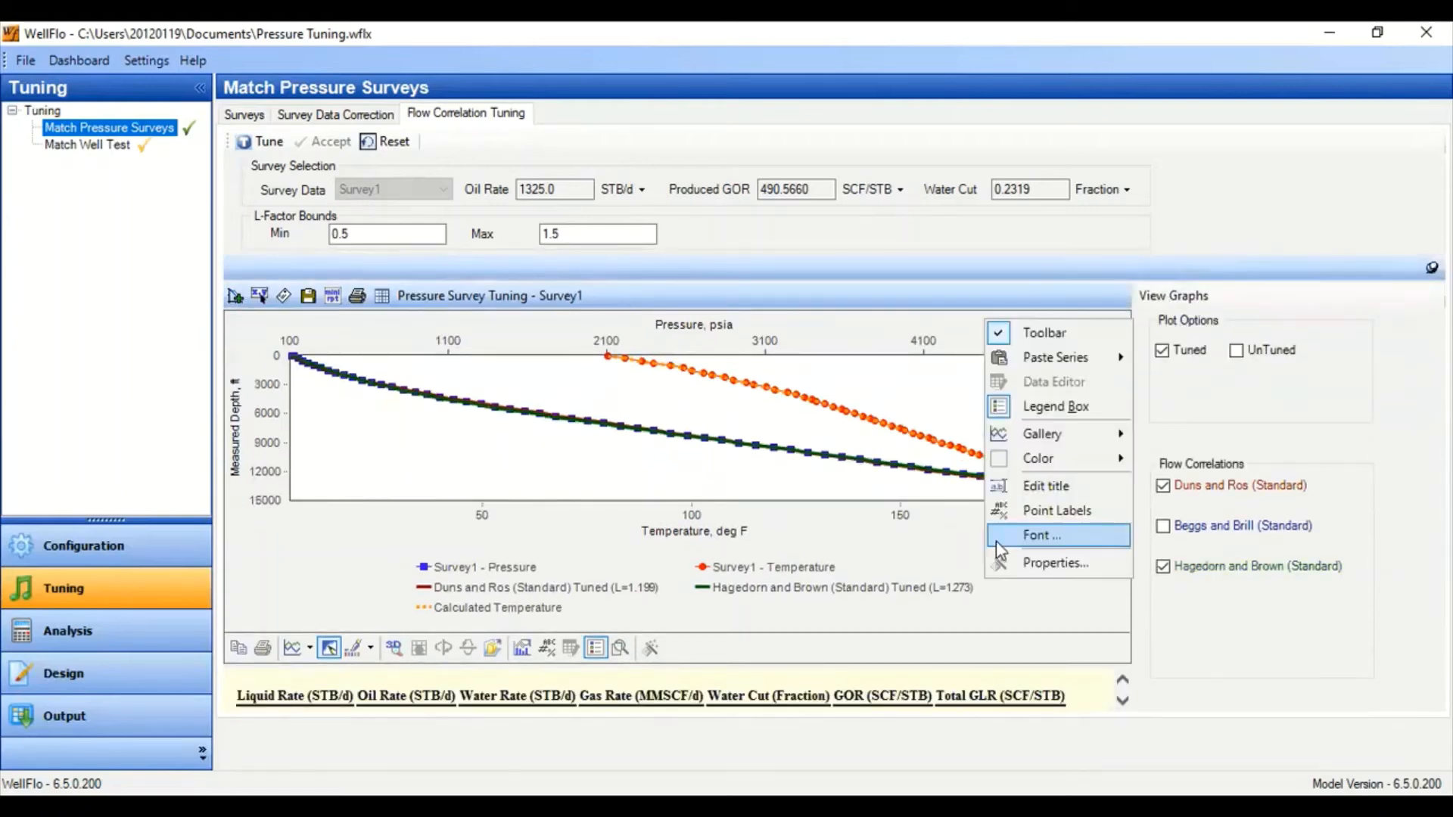
pyautogui.click(1037, 405)
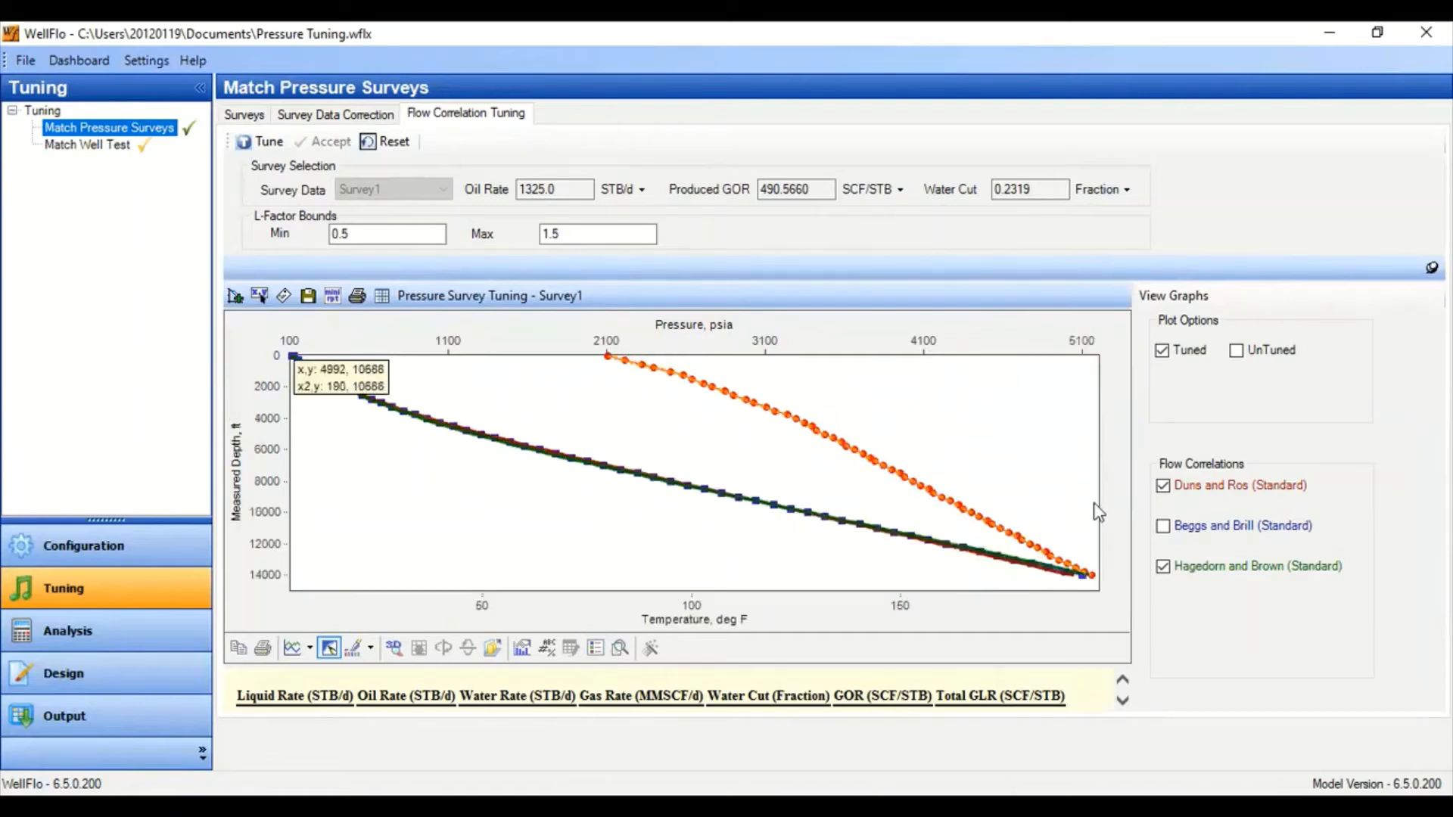
# Plot only Duns and Ros (Standard) with tuned and untuned curves, checking it against the survey and the tuning table
pyautogui.click(1163, 486)
pyautogui.click(1163, 566)
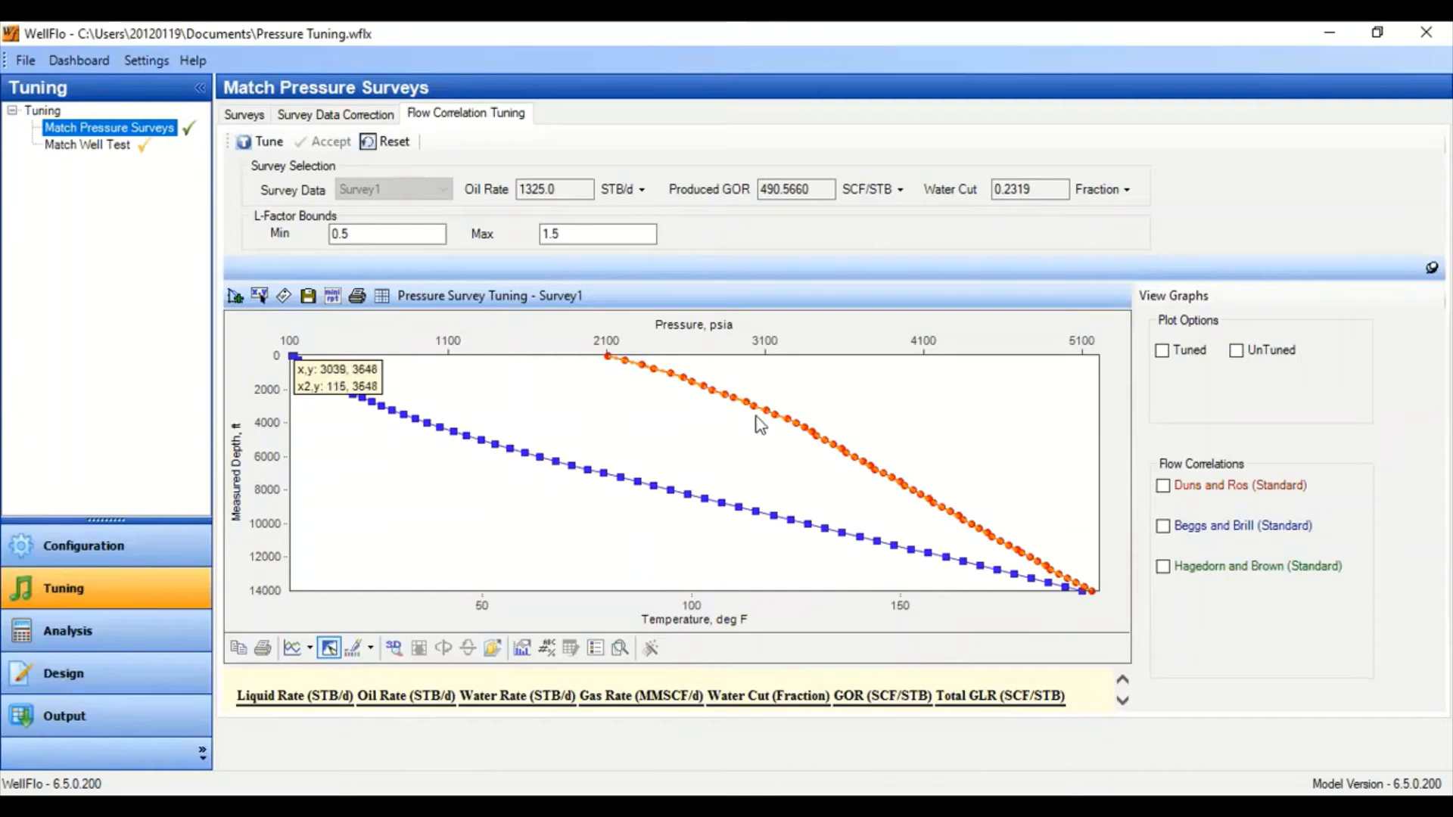
pyautogui.click(1164, 487)
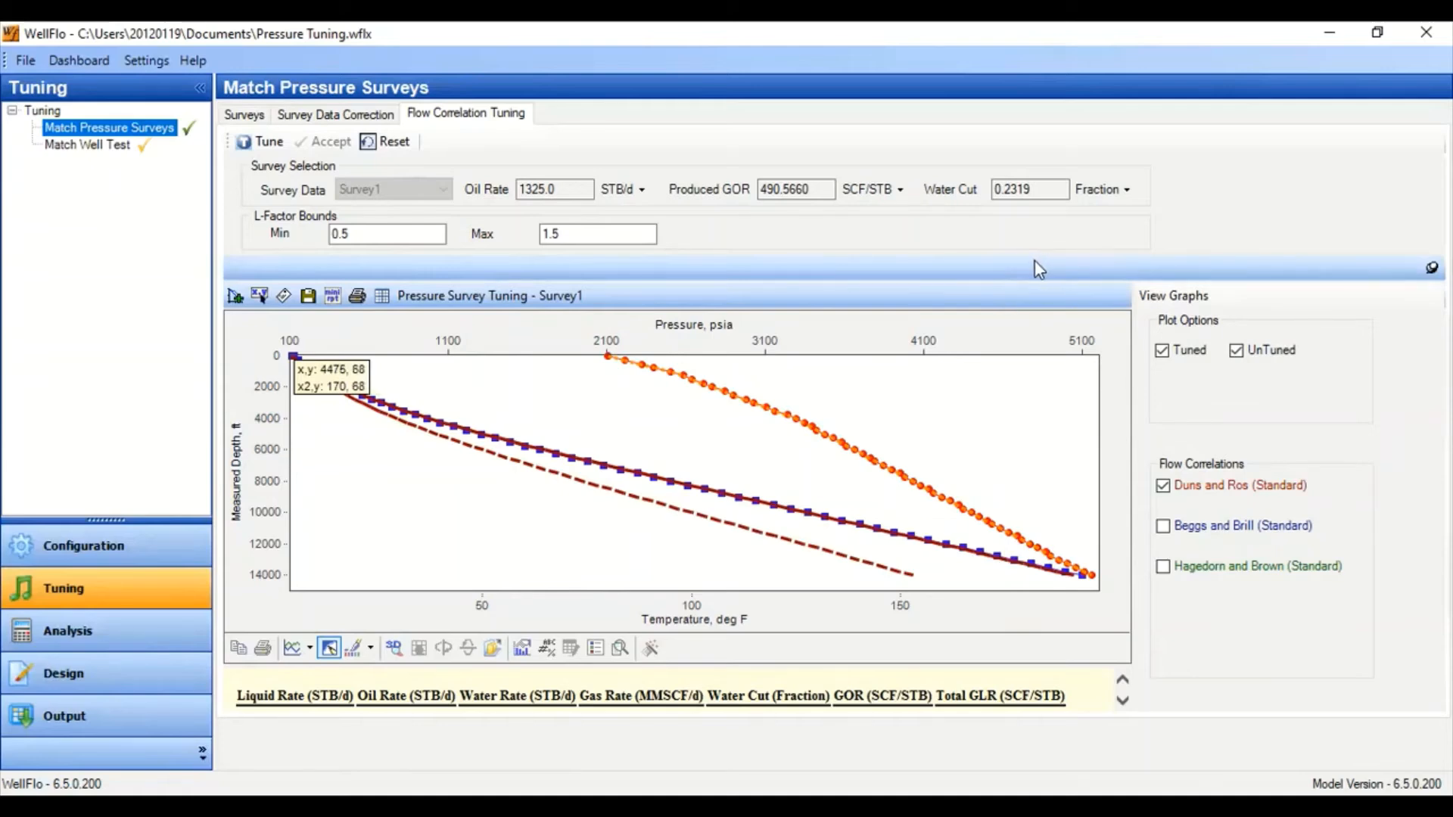
pyautogui.moveTo(1033, 252); pyautogui.dragTo(1037, 420)
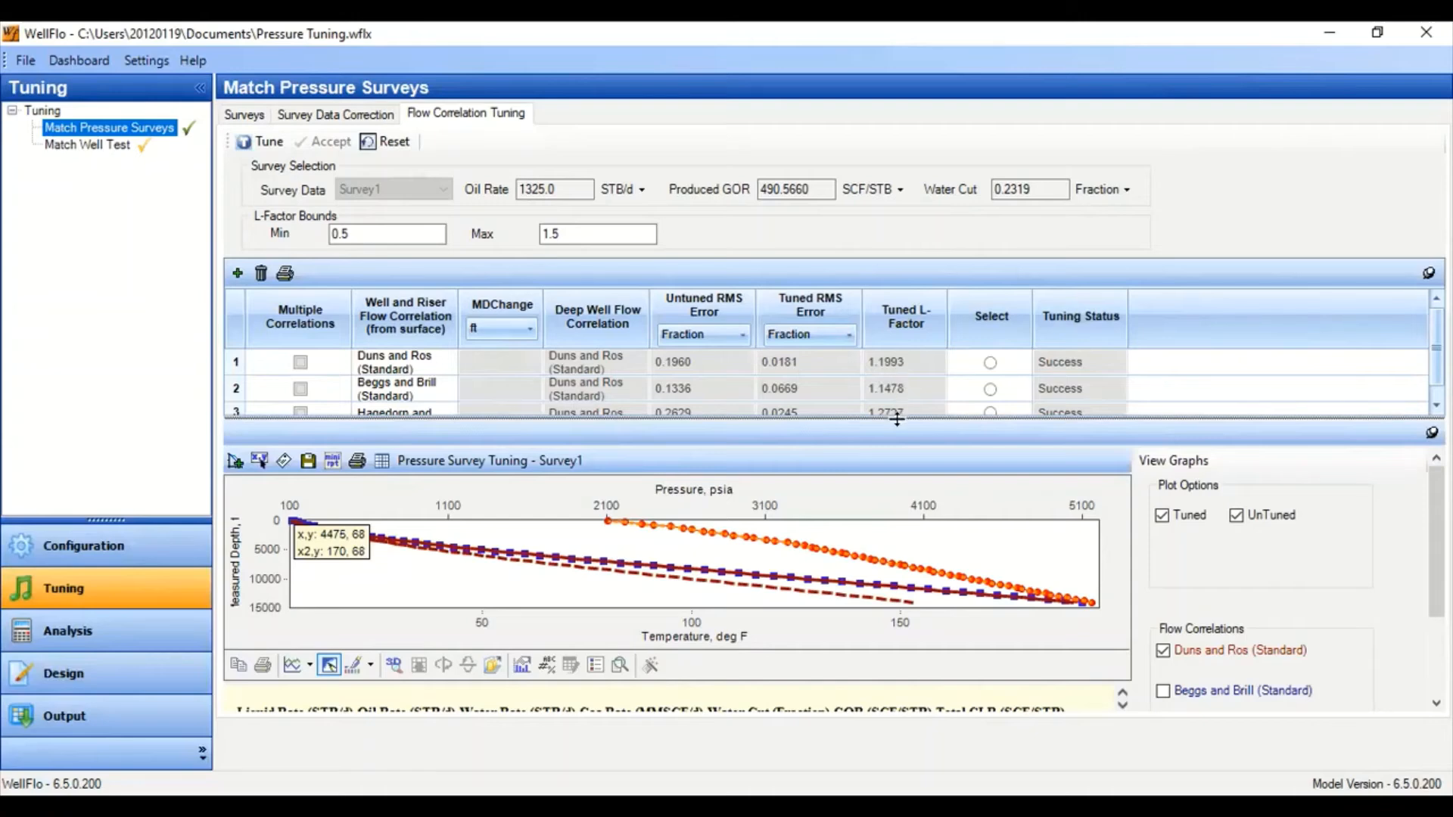
pyautogui.moveTo(896, 416); pyautogui.dragTo(900, 342)
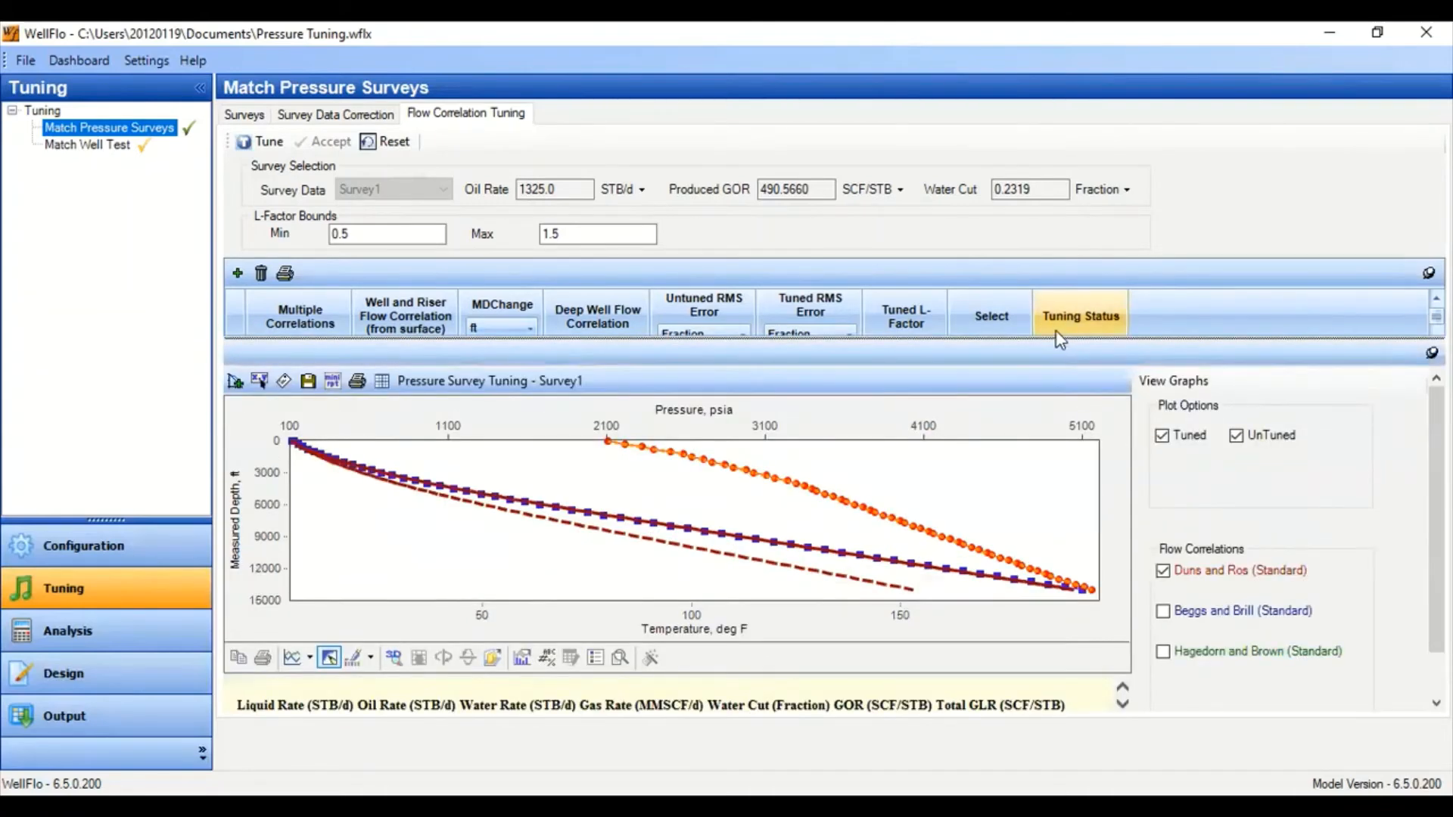
pyautogui.moveTo(1052, 336); pyautogui.dragTo(1051, 265)
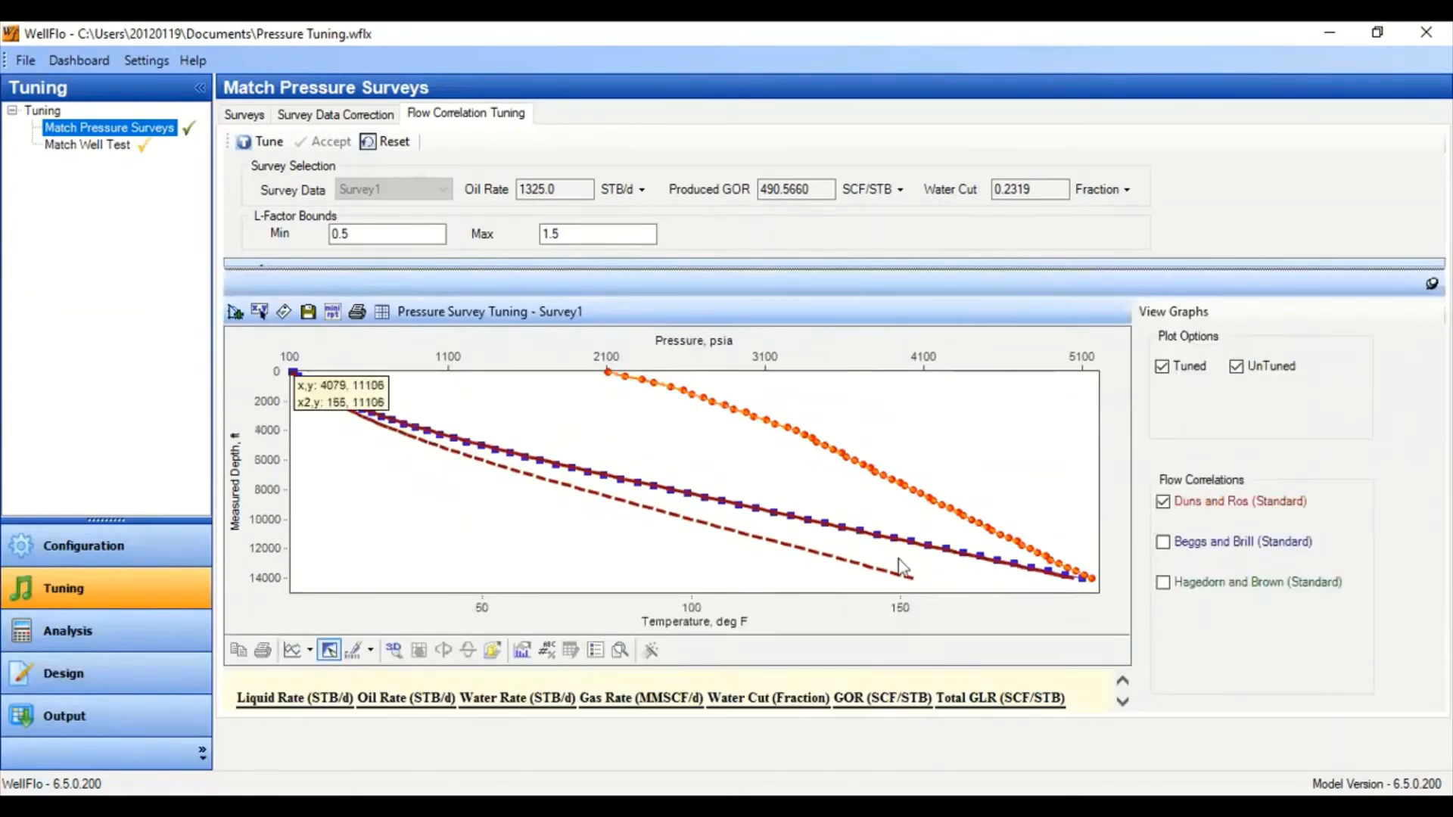
# Compare the tuned and untuned curves with the survey for Beggs and Brill (Standard) alone and Hagedorn and Brown (Standard) alone
pyautogui.click(1164, 502)
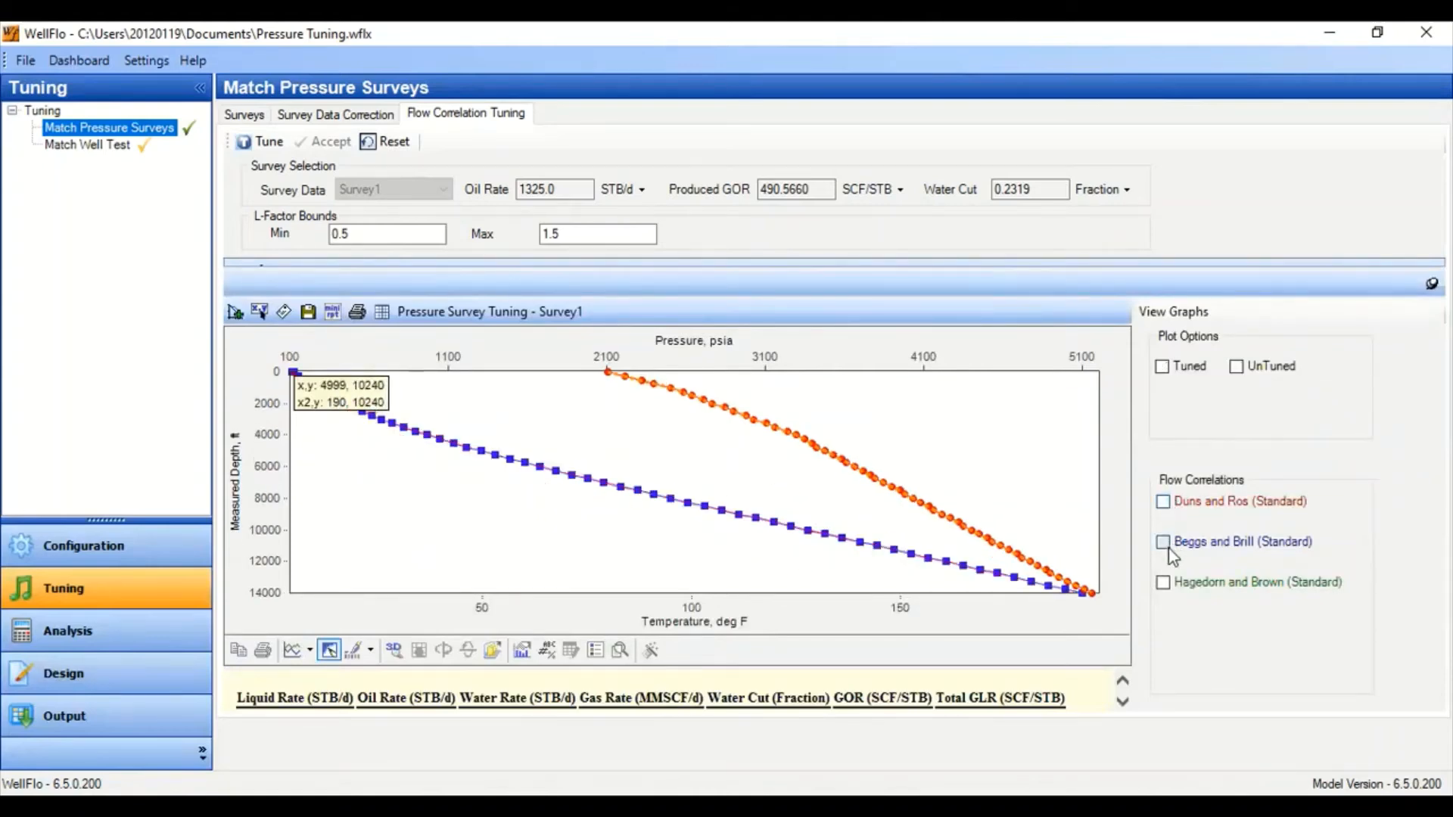
pyautogui.click(1166, 544)
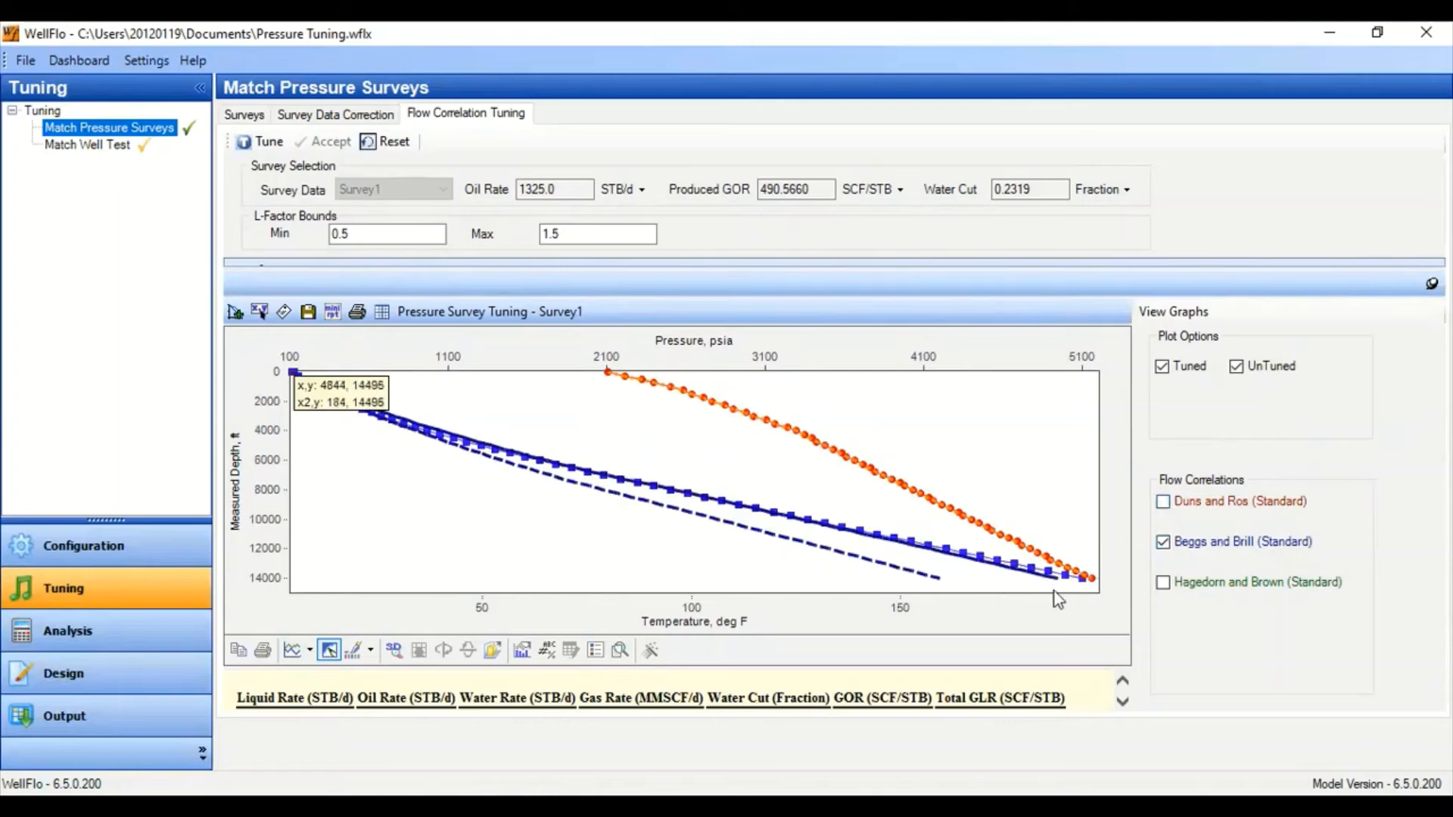
pyautogui.moveTo(1049, 667); pyautogui.dragTo(1059, 683)
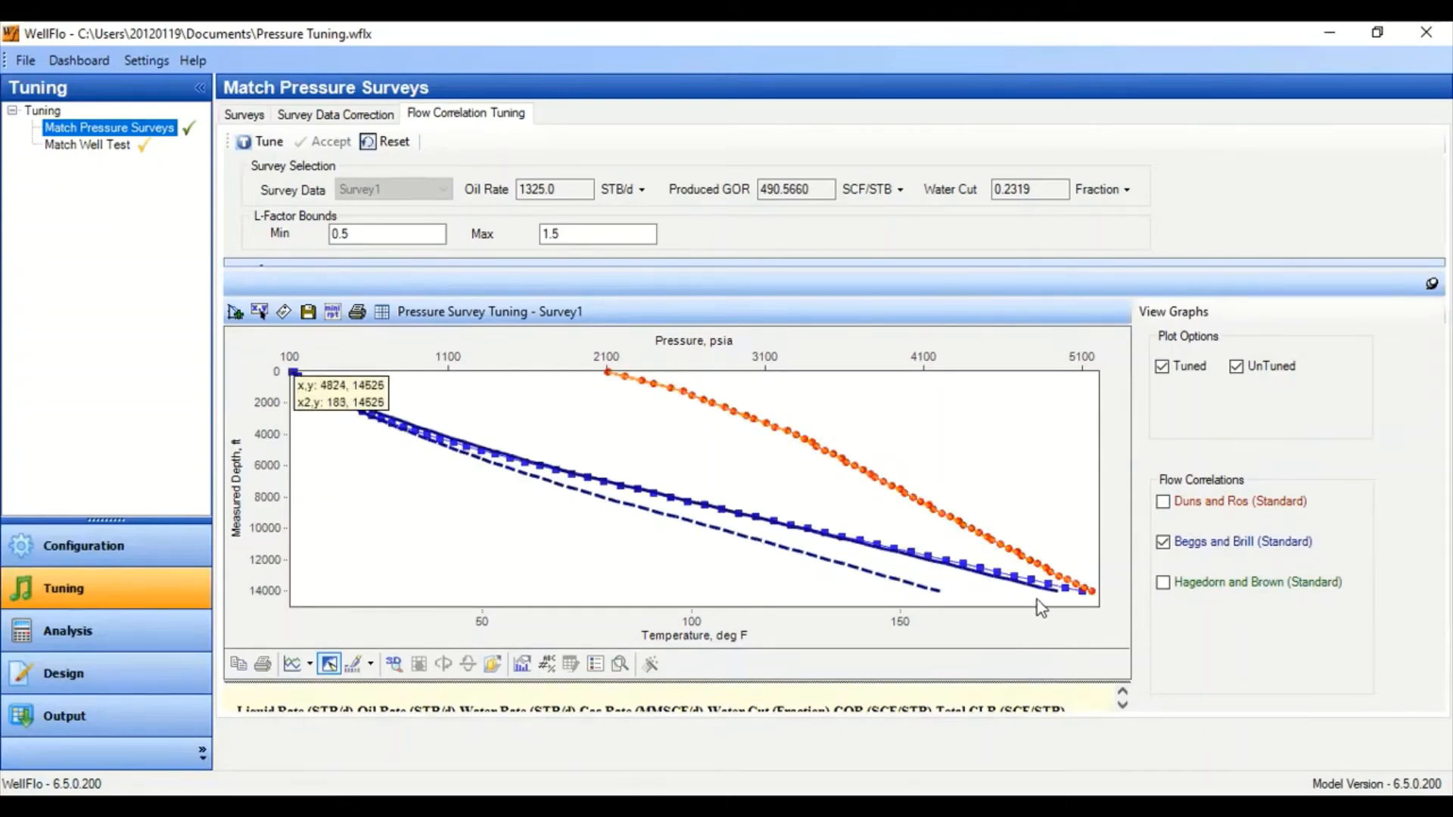
pyautogui.click(1163, 544)
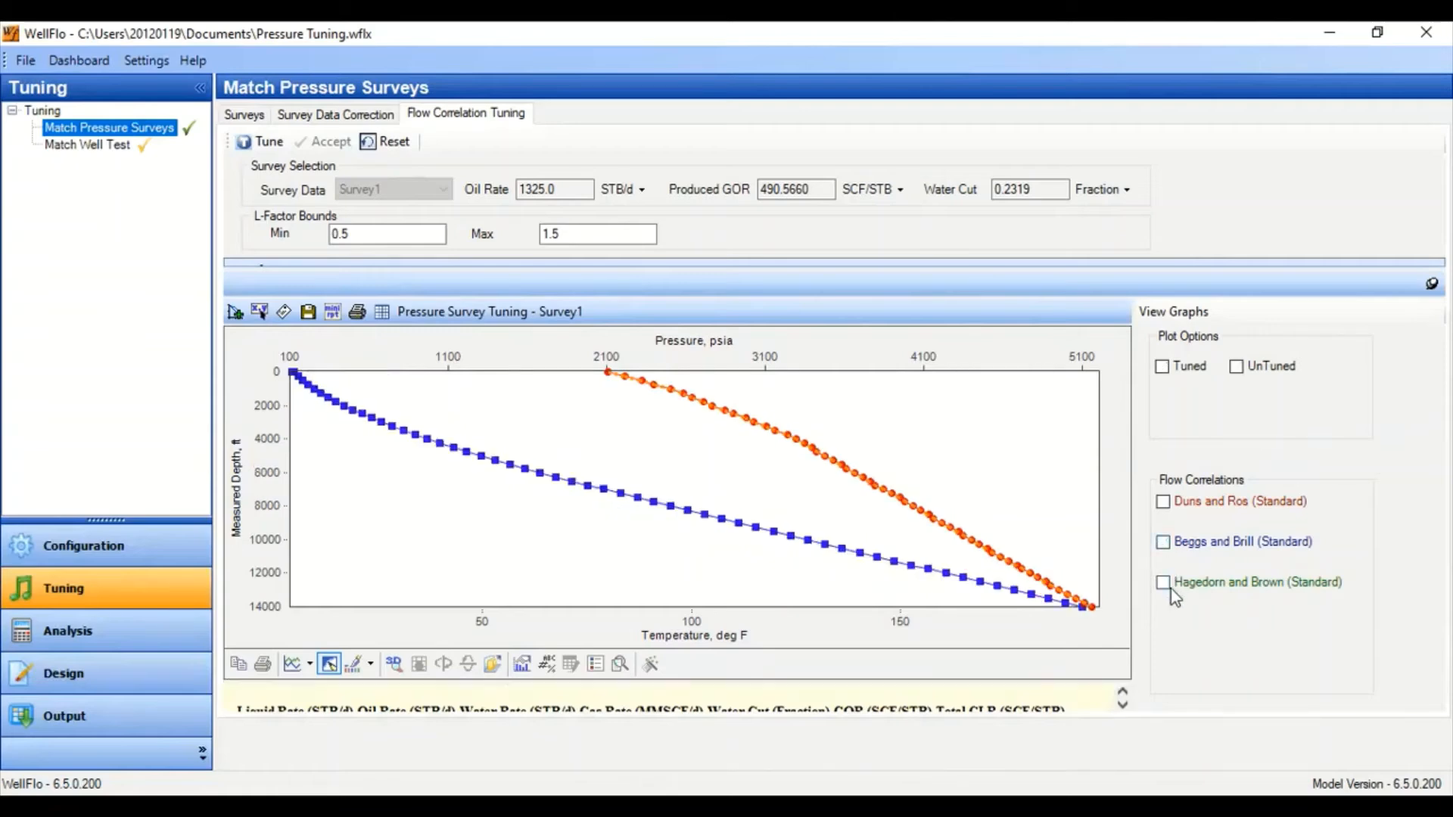
pyautogui.click(1170, 589)
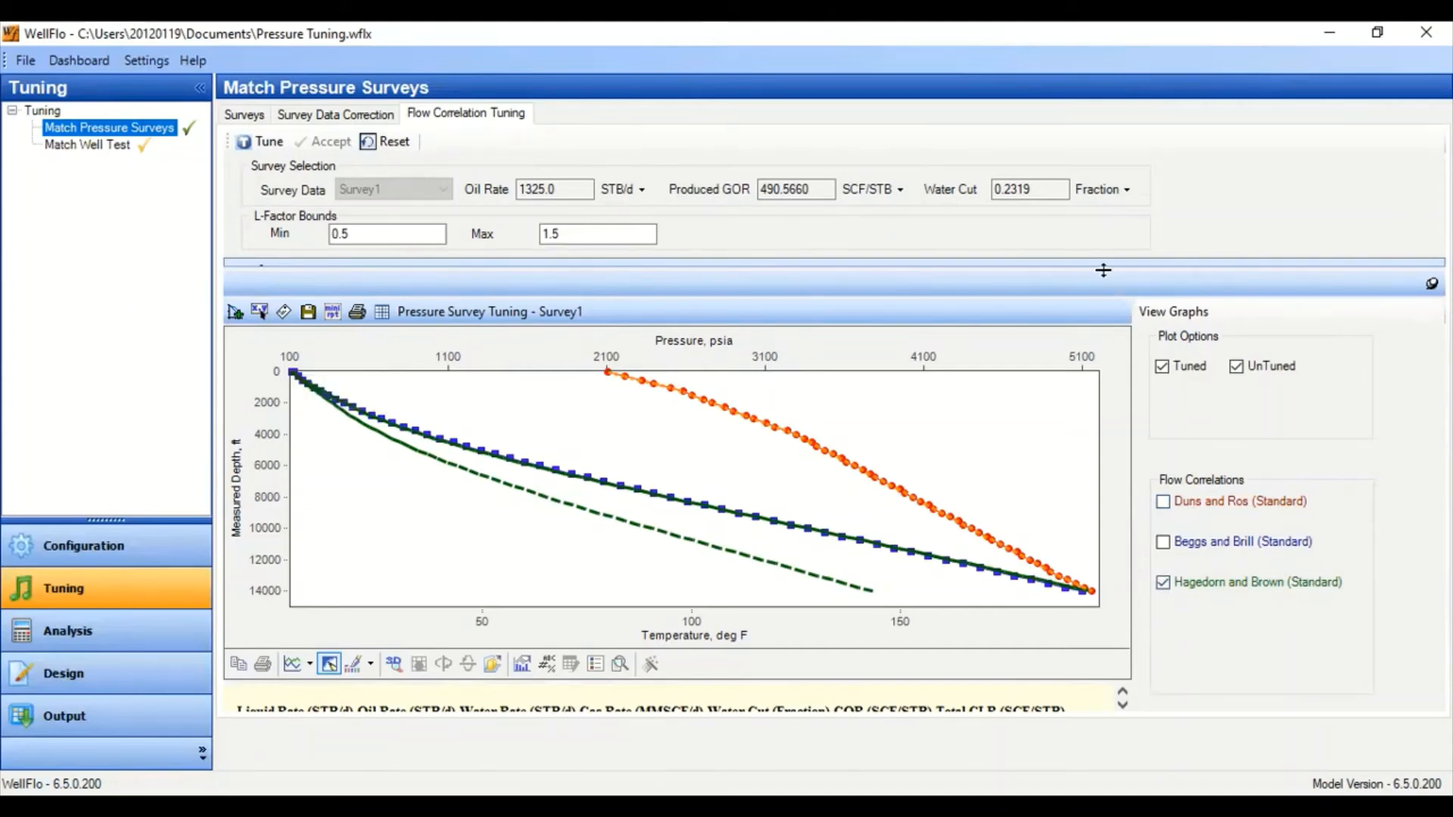
# Compare the three correlations' RMS errors and tuned L-factors in the table, checking the enlarged plot in between
pyautogui.moveTo(1103, 270); pyautogui.dragTo(1105, 473)
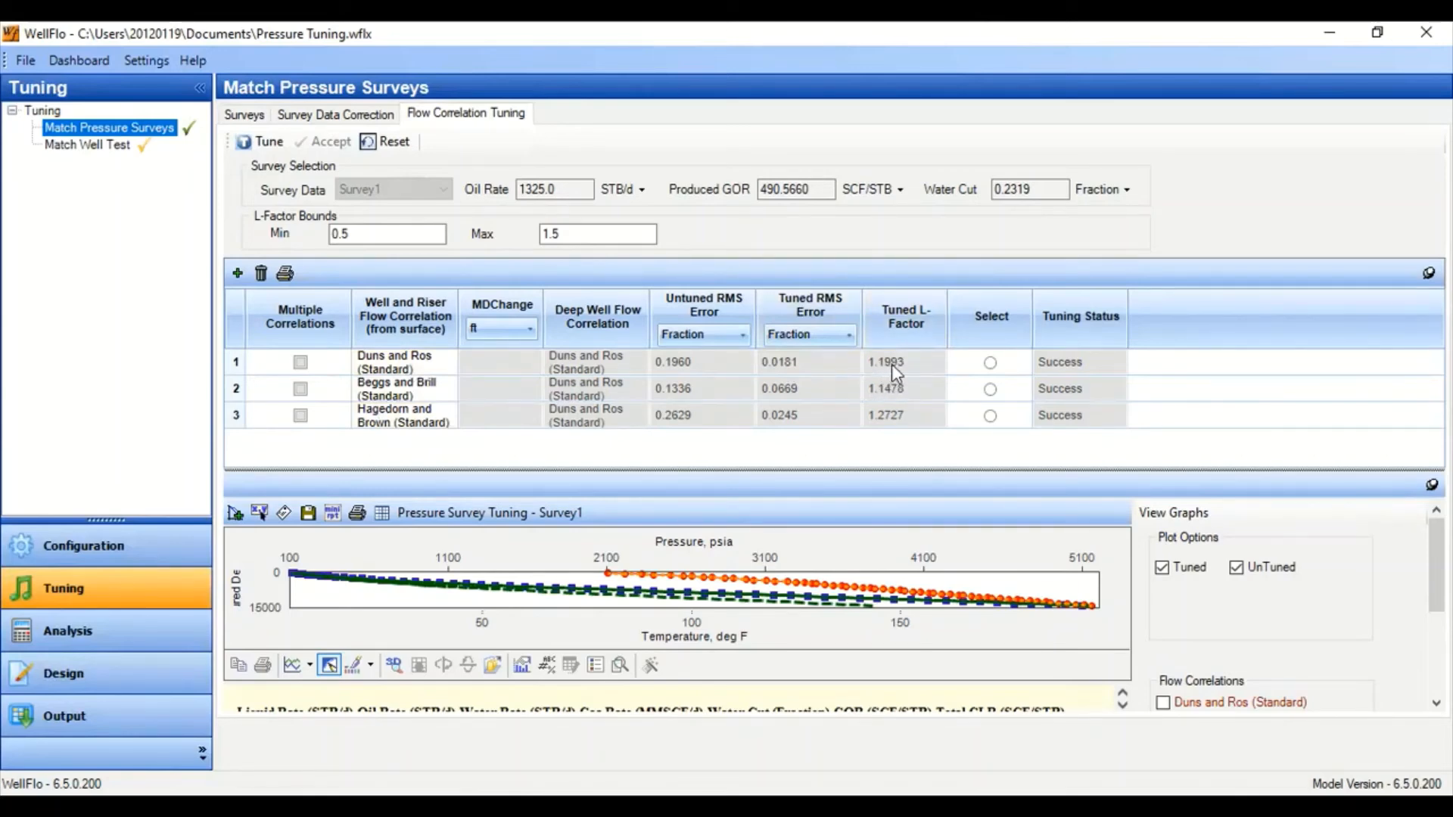
pyautogui.moveTo(1055, 468); pyautogui.dragTo(1024, 319)
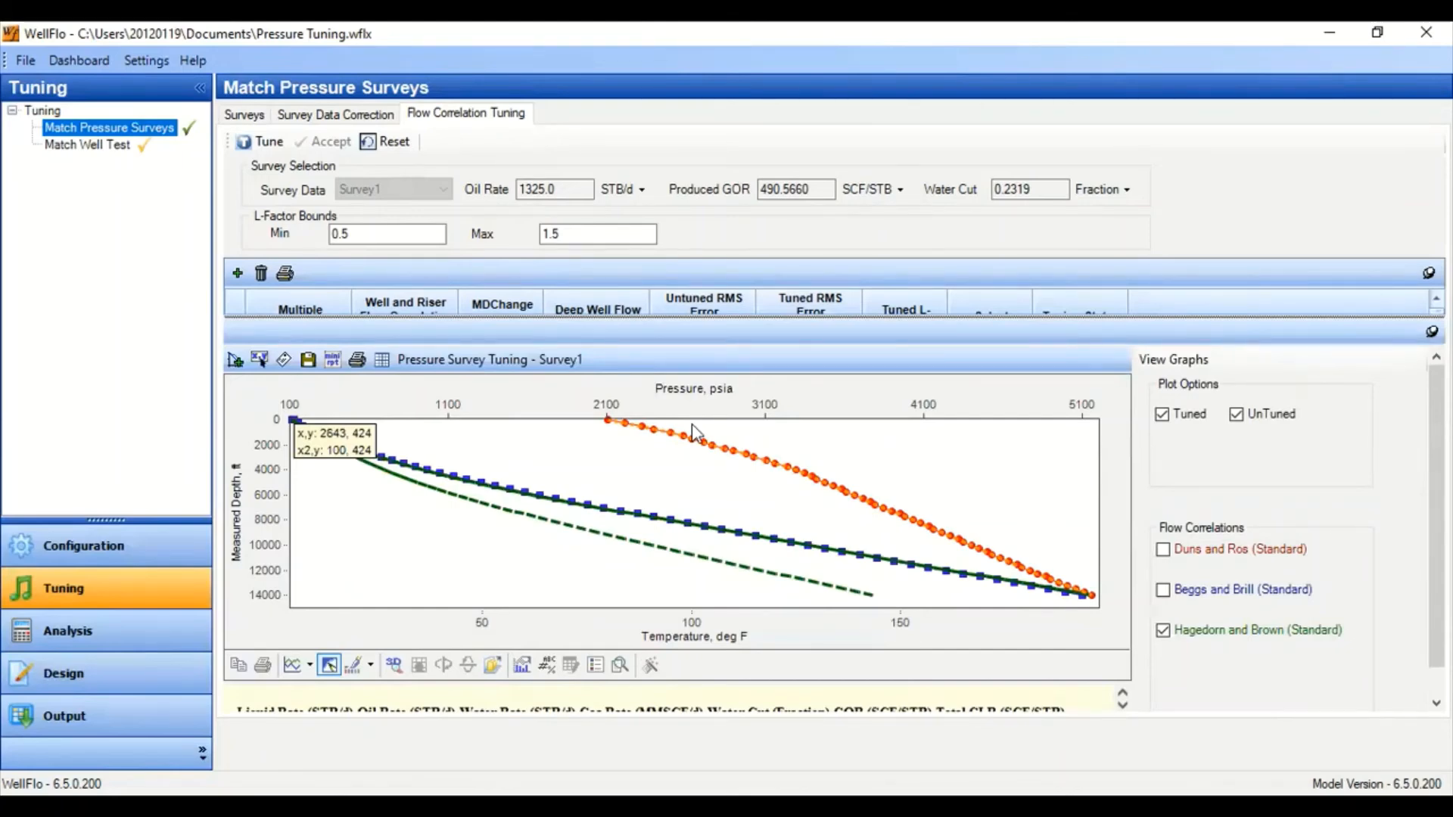
pyautogui.moveTo(876, 320); pyautogui.dragTo(876, 494)
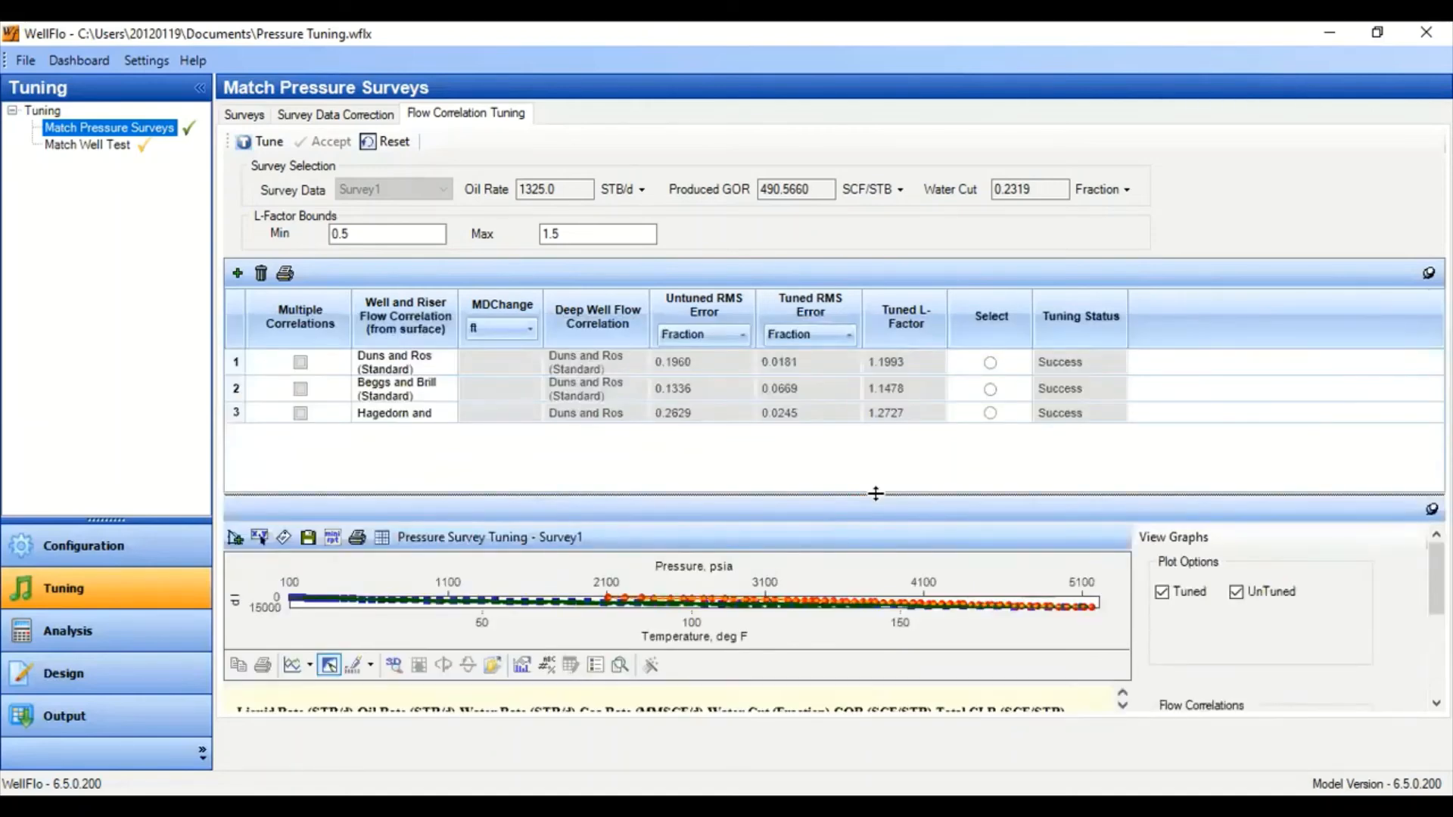
# Select the tuned Duns and Ros (Standard) row and accept it as the model's well and riser correlation and L factor
pyautogui.click(991, 364)
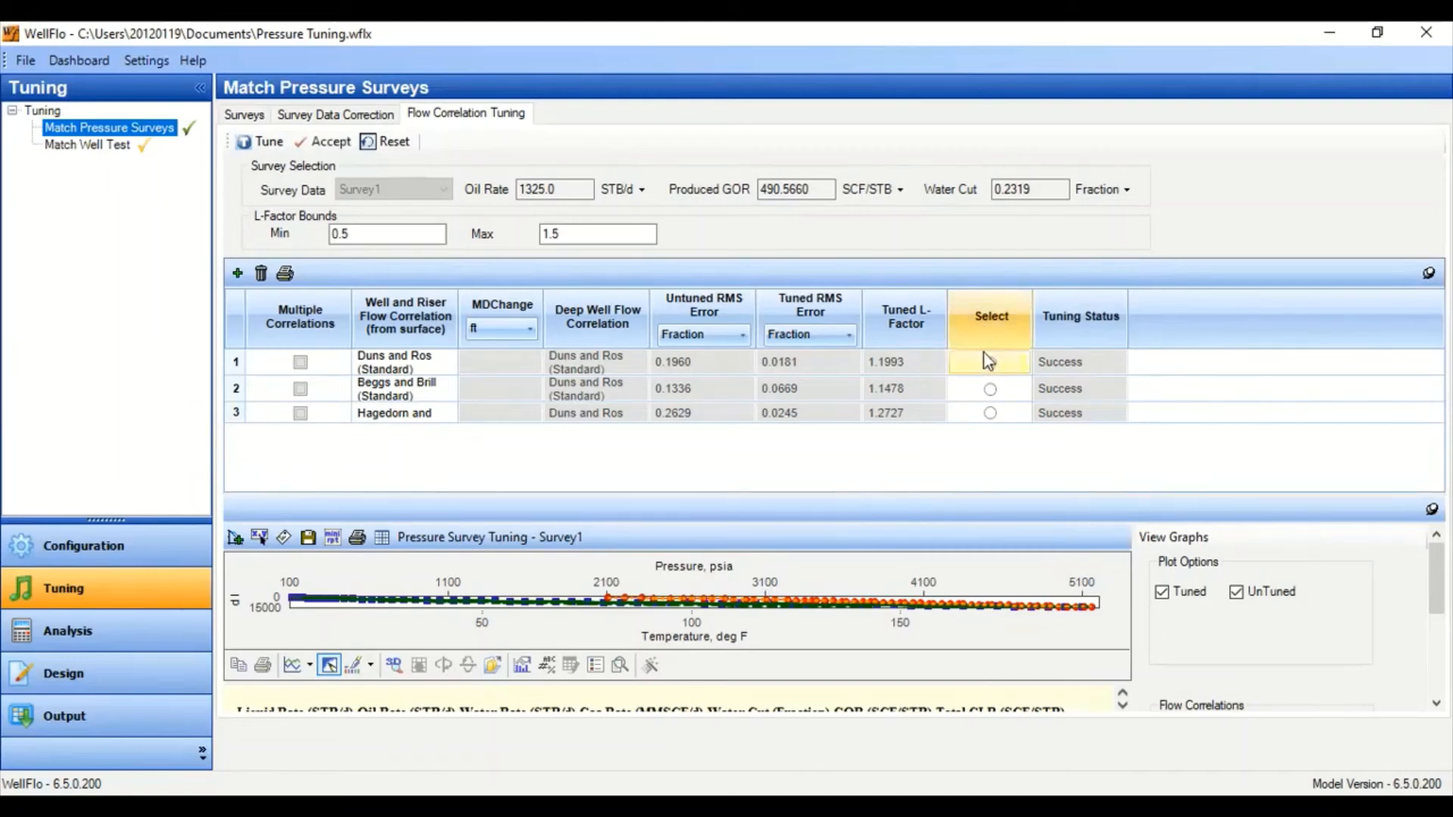
pyautogui.click(321, 141)
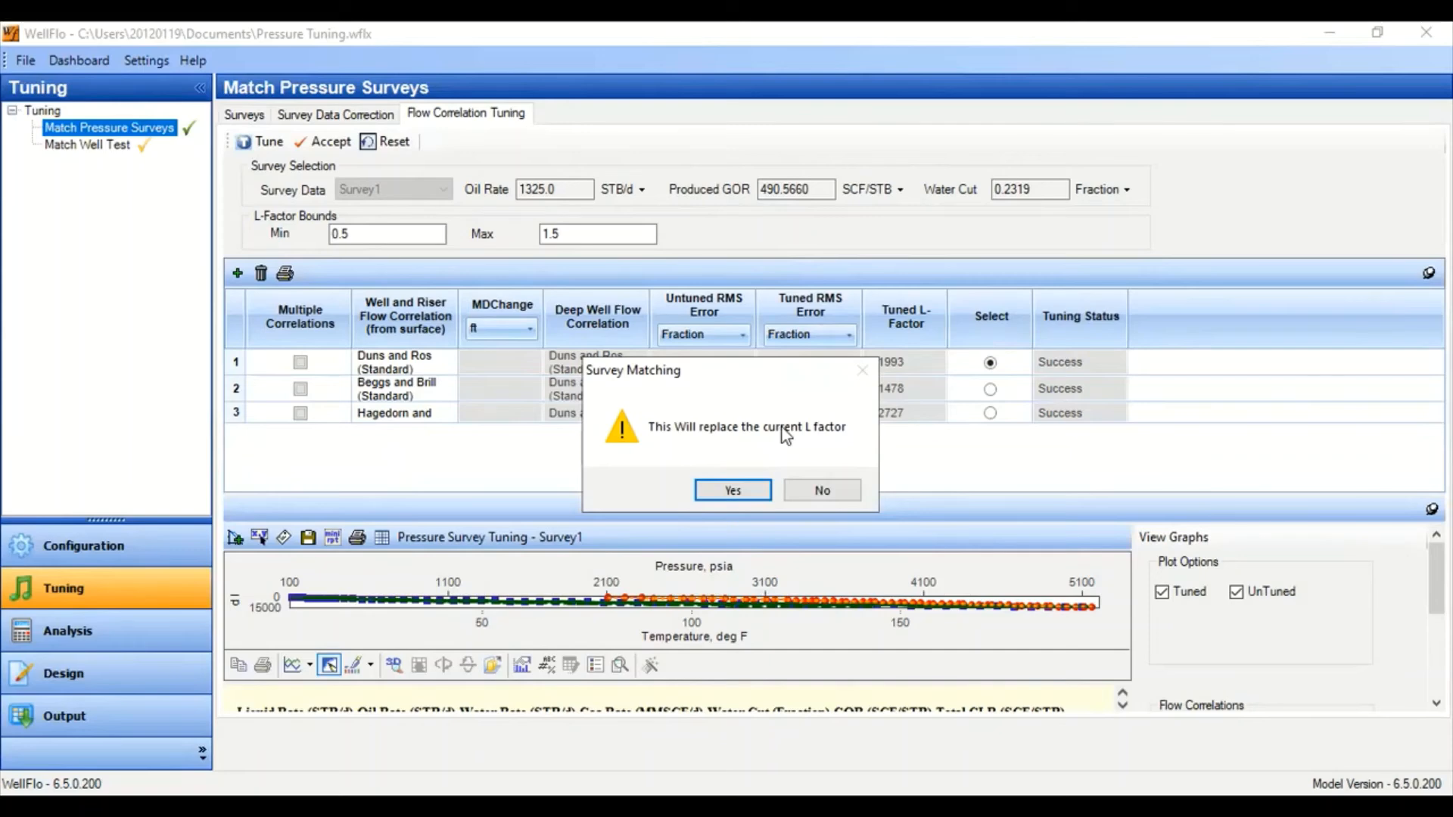
pyautogui.click(734, 490)
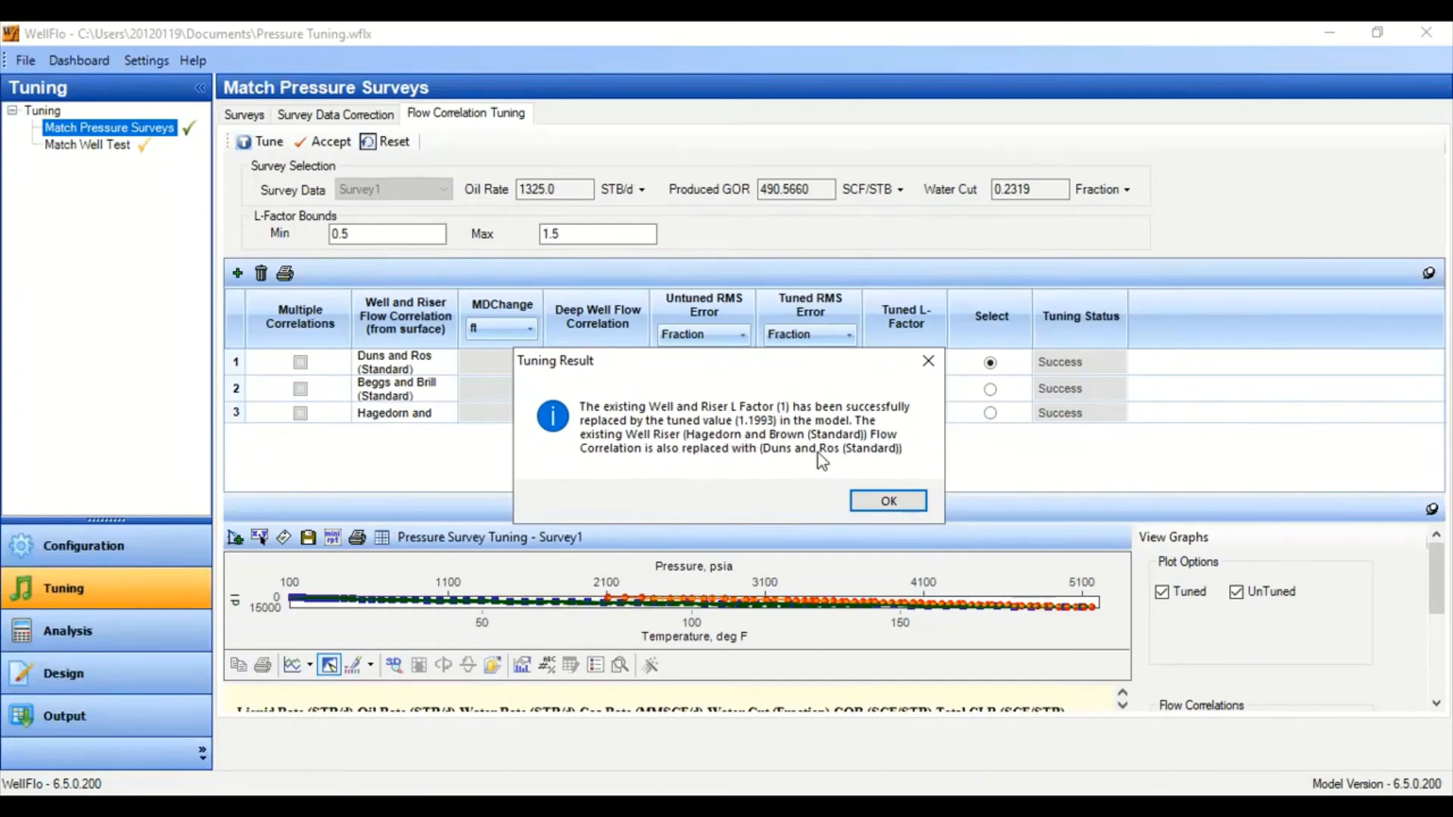
pyautogui.click(896, 503)
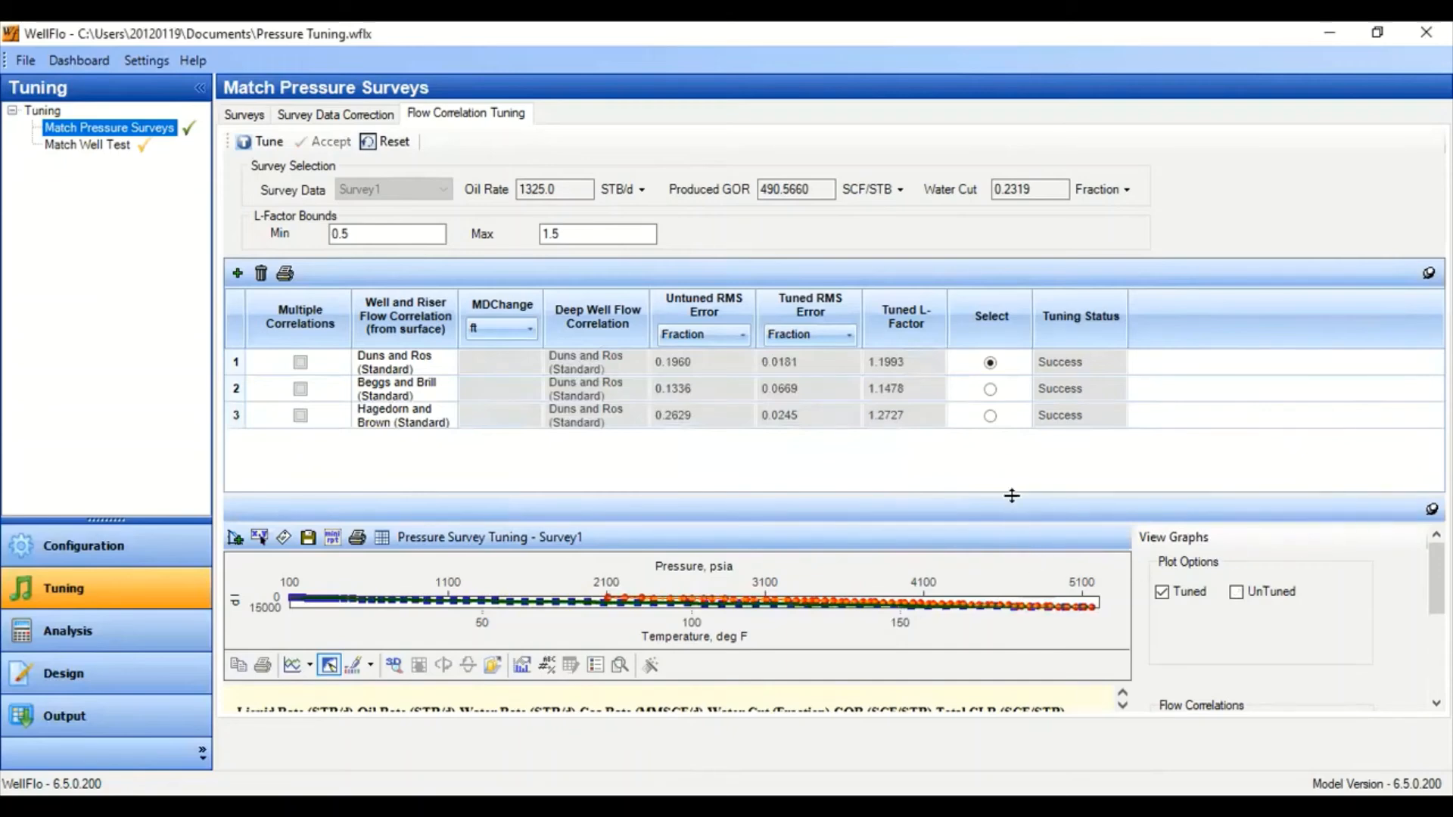
pyautogui.moveTo(1010, 496); pyautogui.dragTo(967, 342)
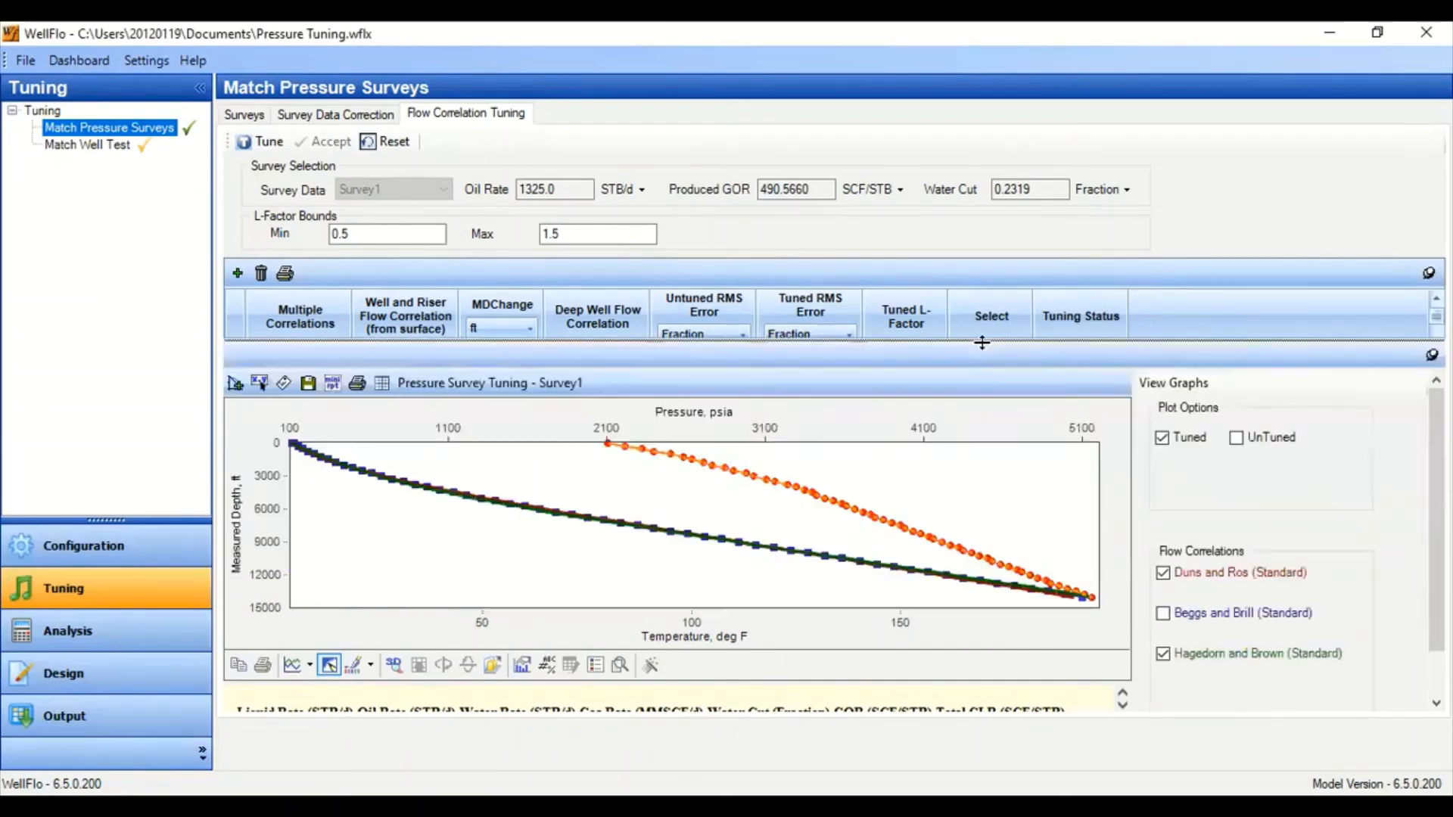
# Apply the pending tuning changes and check the well and riser correlation and L factor in the model's flow correlations
pyautogui.click(357, 118)
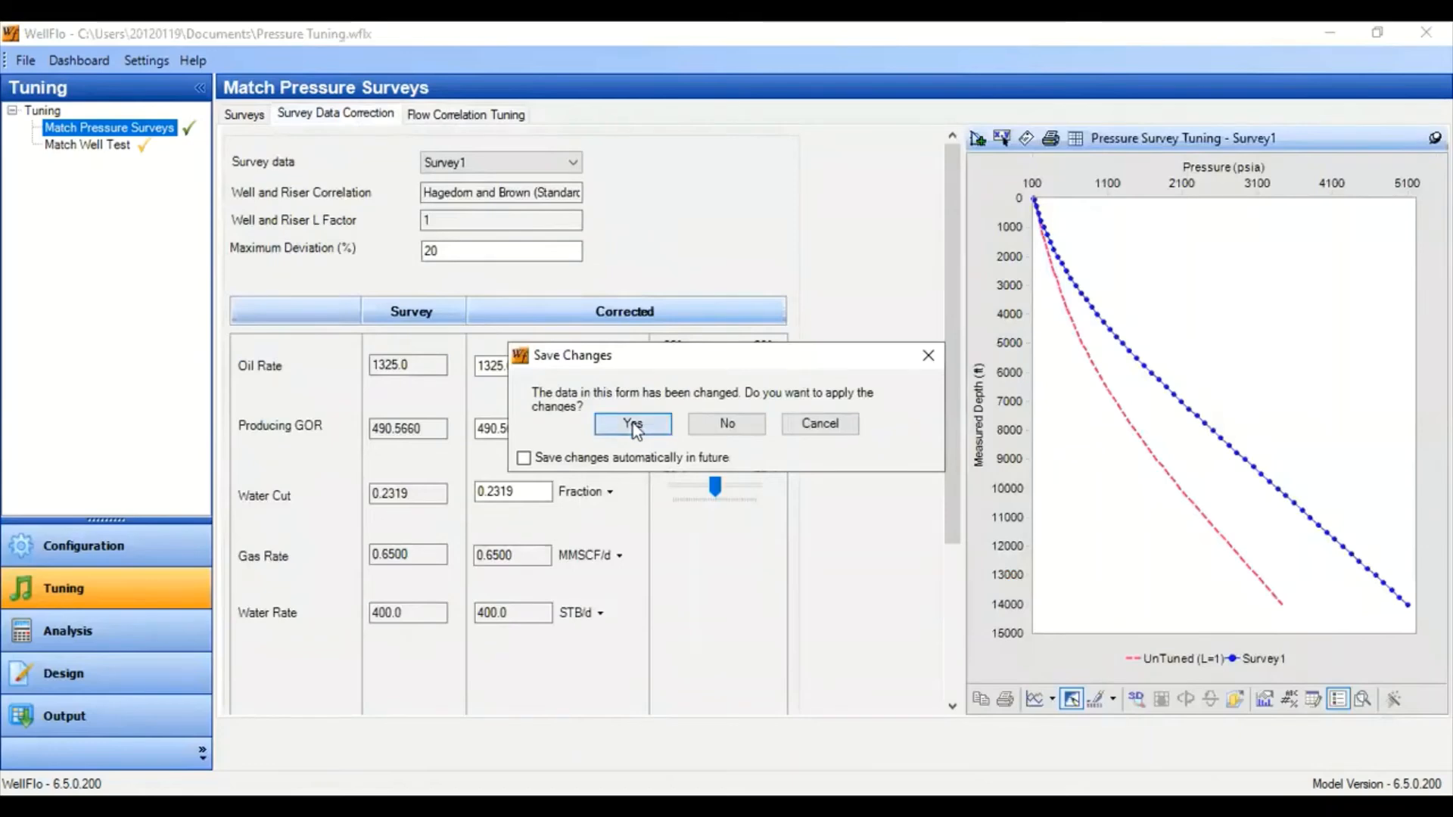
pyautogui.click(632, 425)
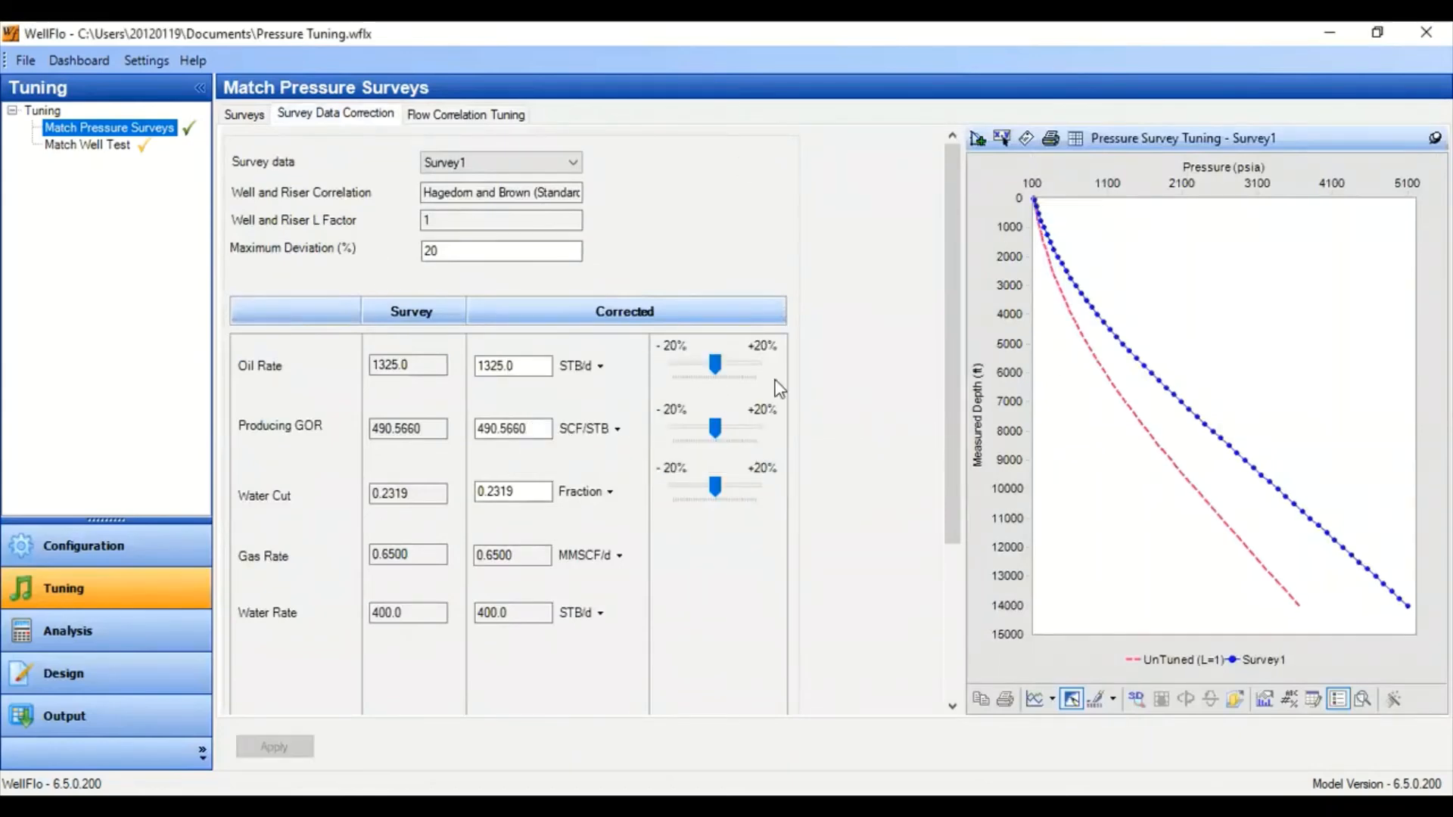
pyautogui.click(243, 114)
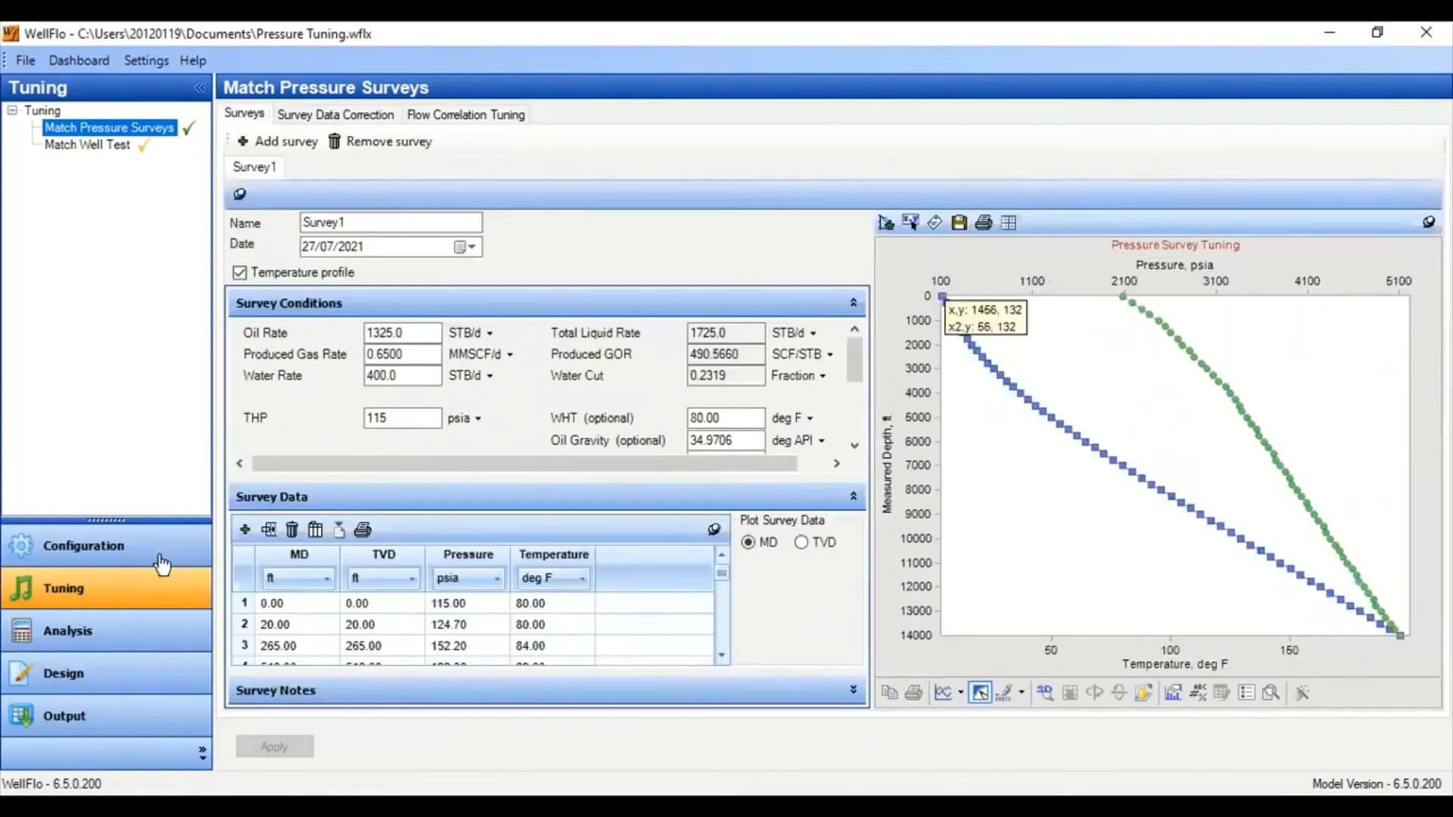
pyautogui.click(140, 551)
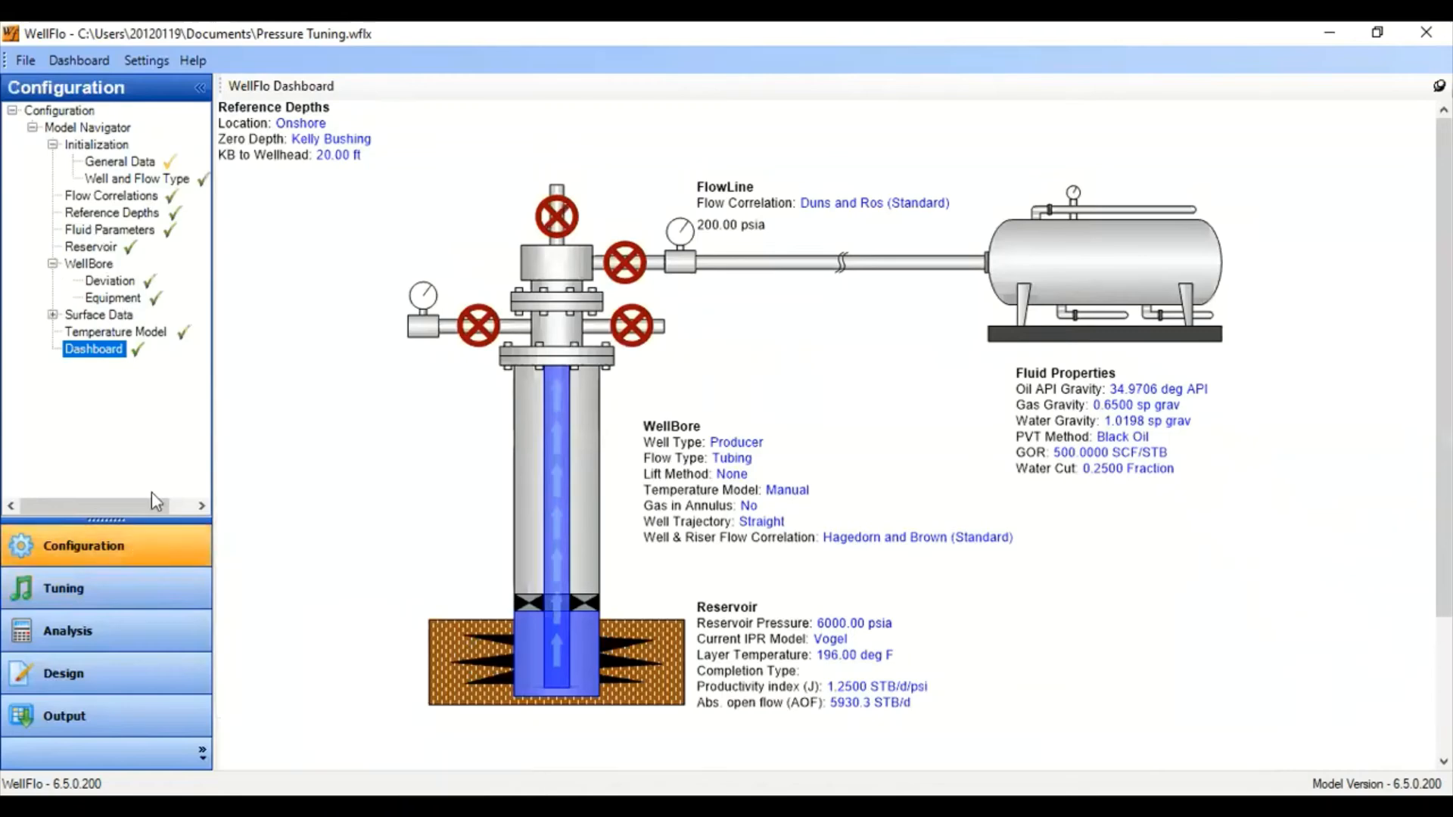
pyautogui.click(112, 198)
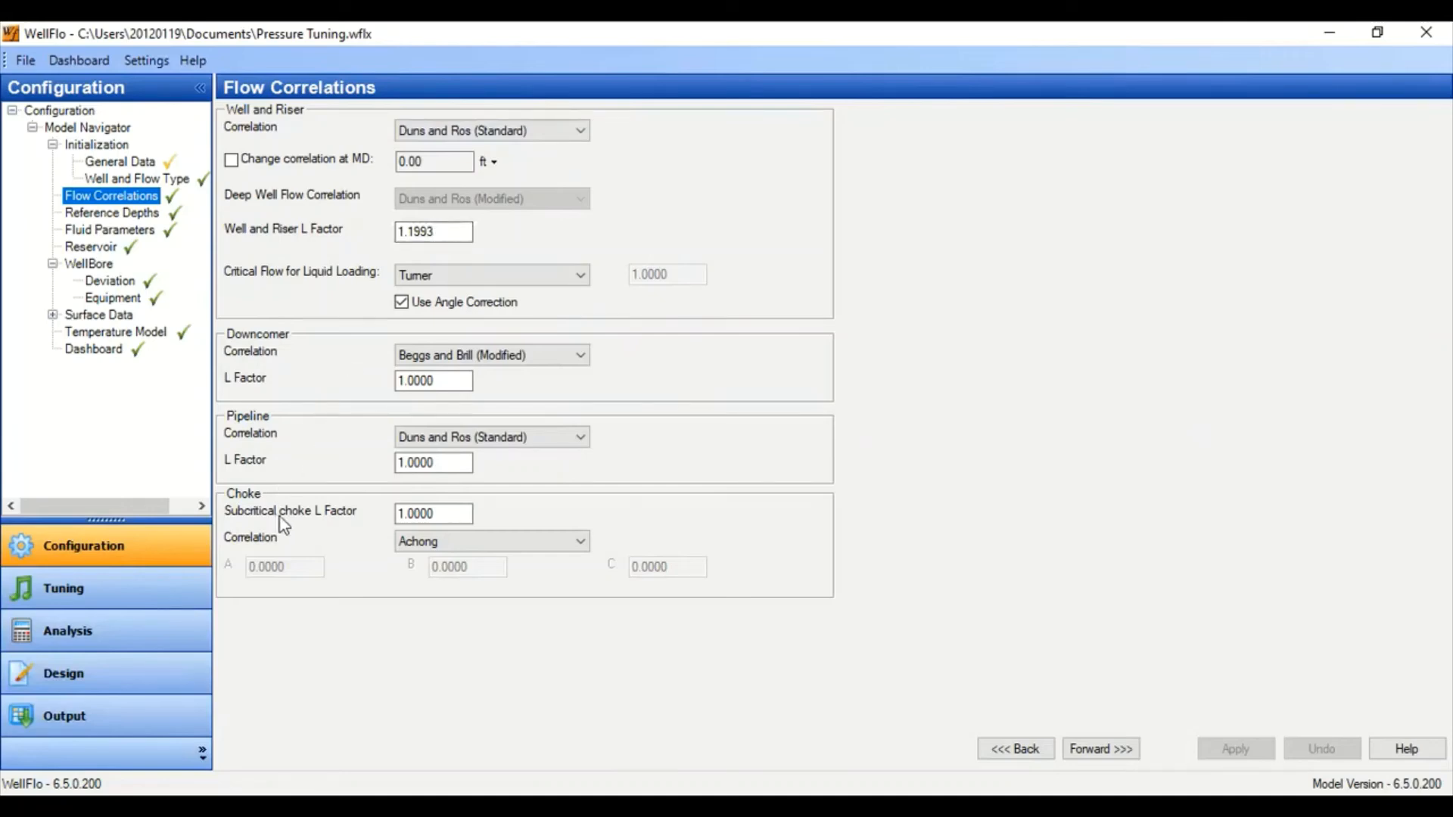
# In the nodal analysis, set the top node pressure to 165 psia, auto-range the flow rates and apply the changes
pyautogui.click(112, 640)
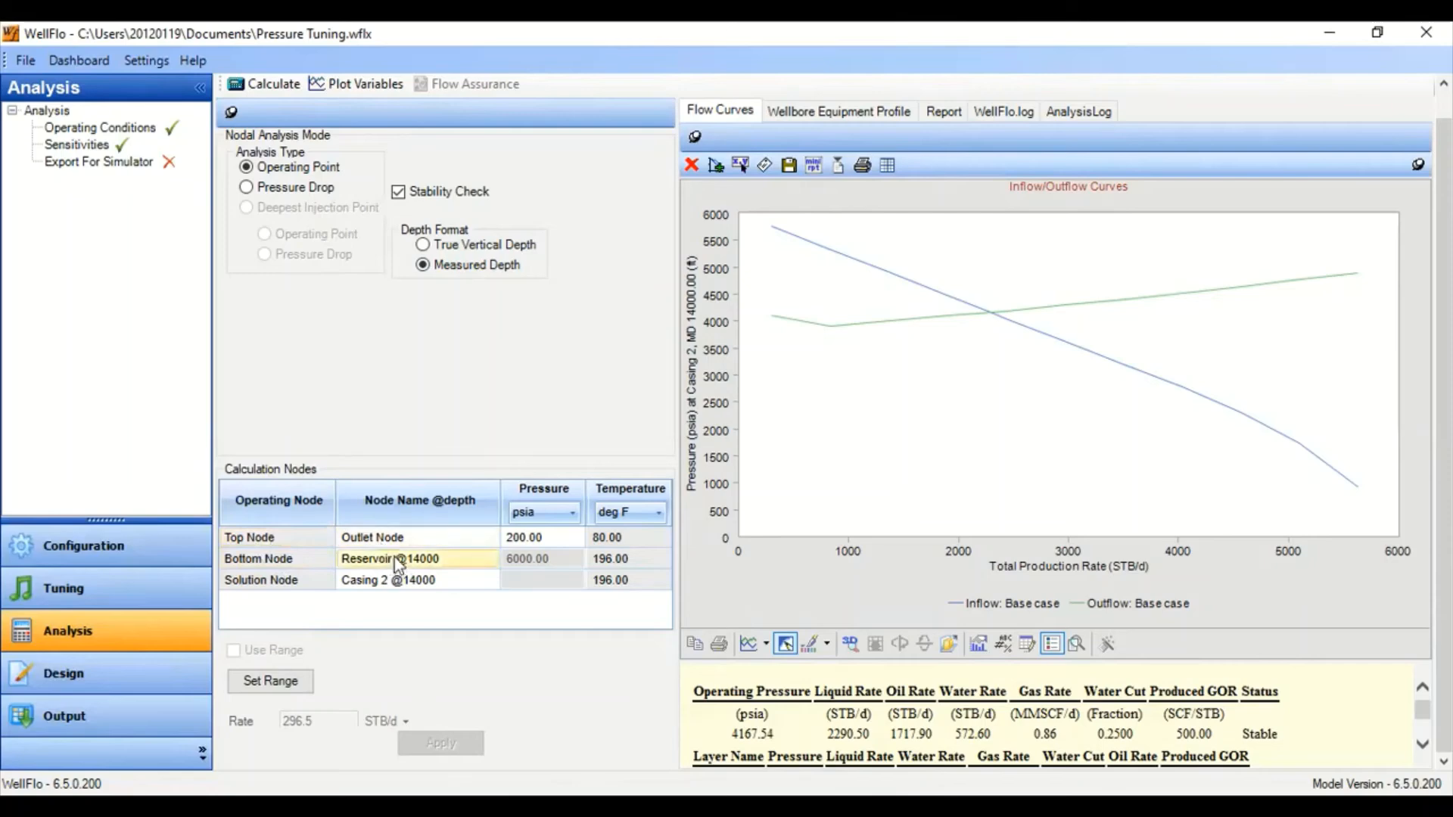
pyautogui.click(542, 538)
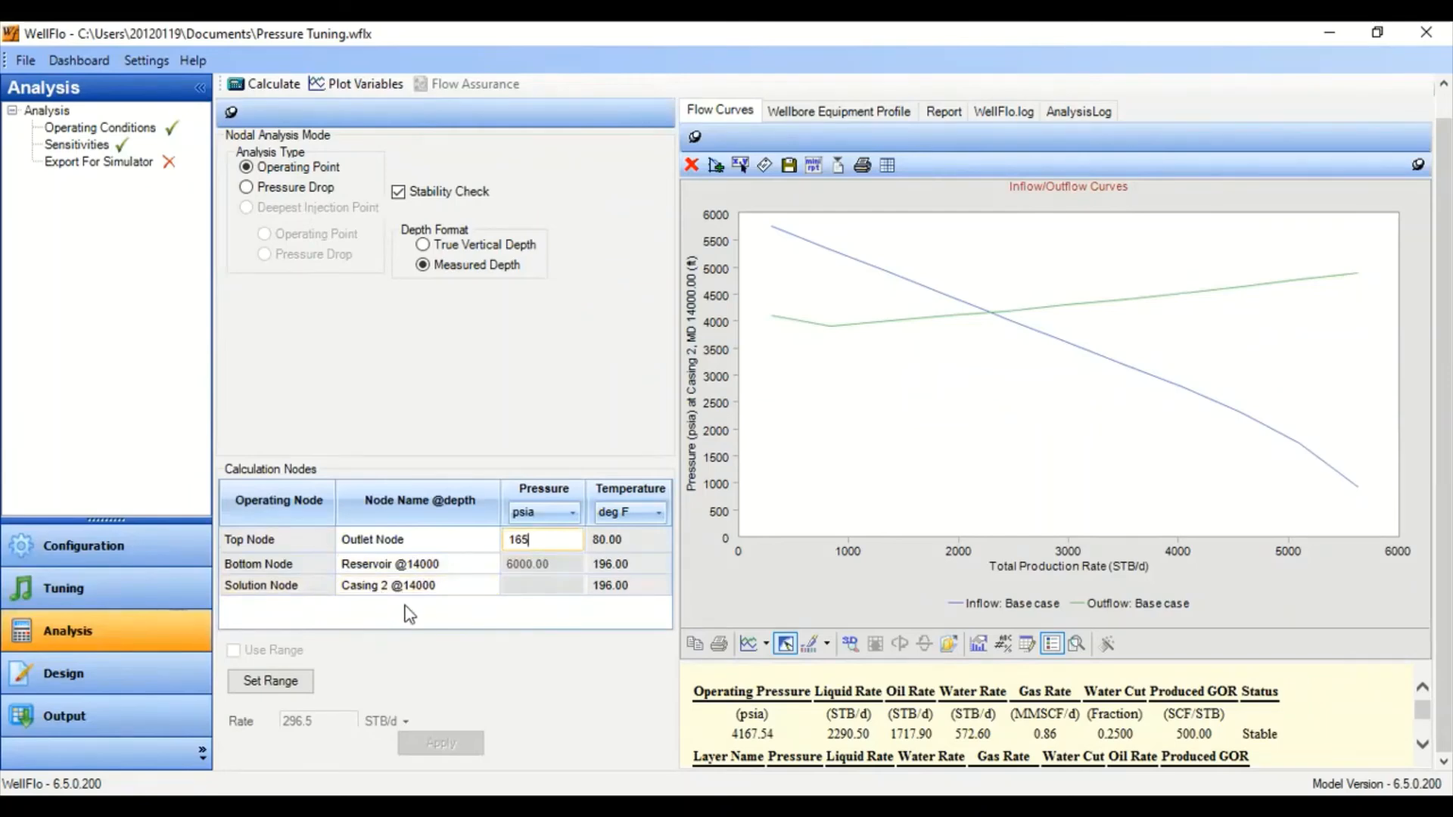
pyautogui.click(294, 680)
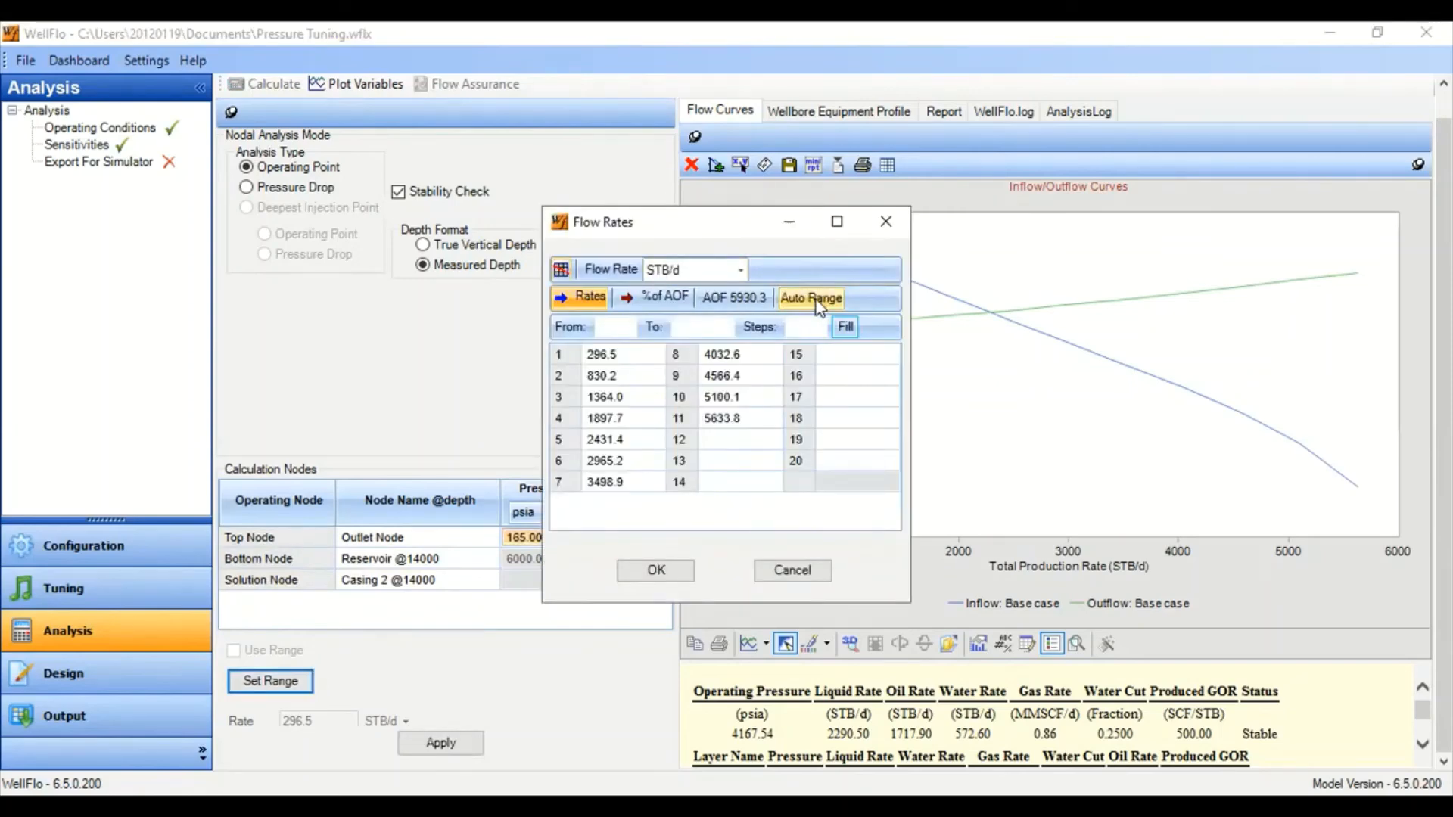
pyautogui.click(816, 302)
pyautogui.click(656, 570)
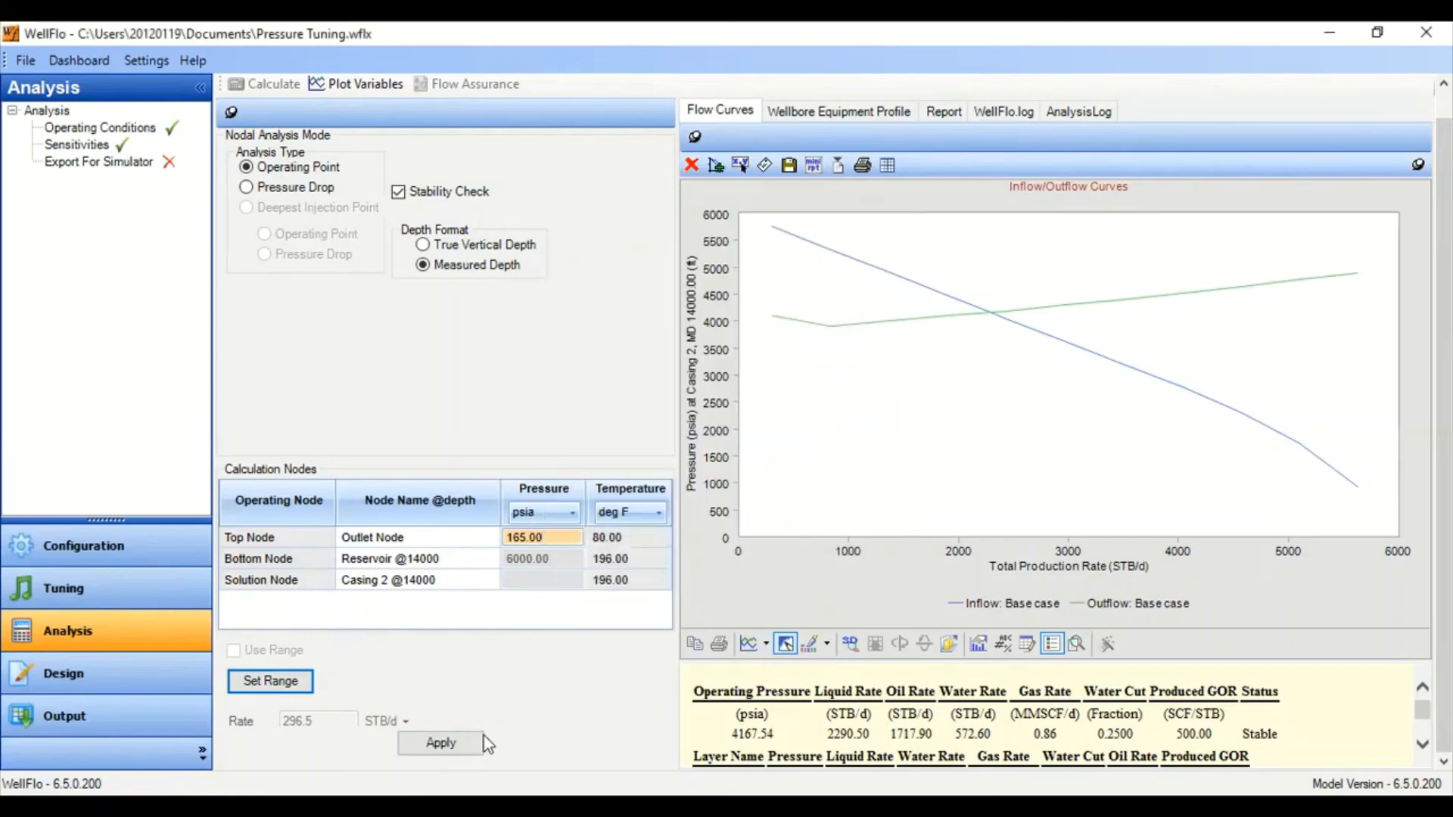
pyautogui.click(468, 745)
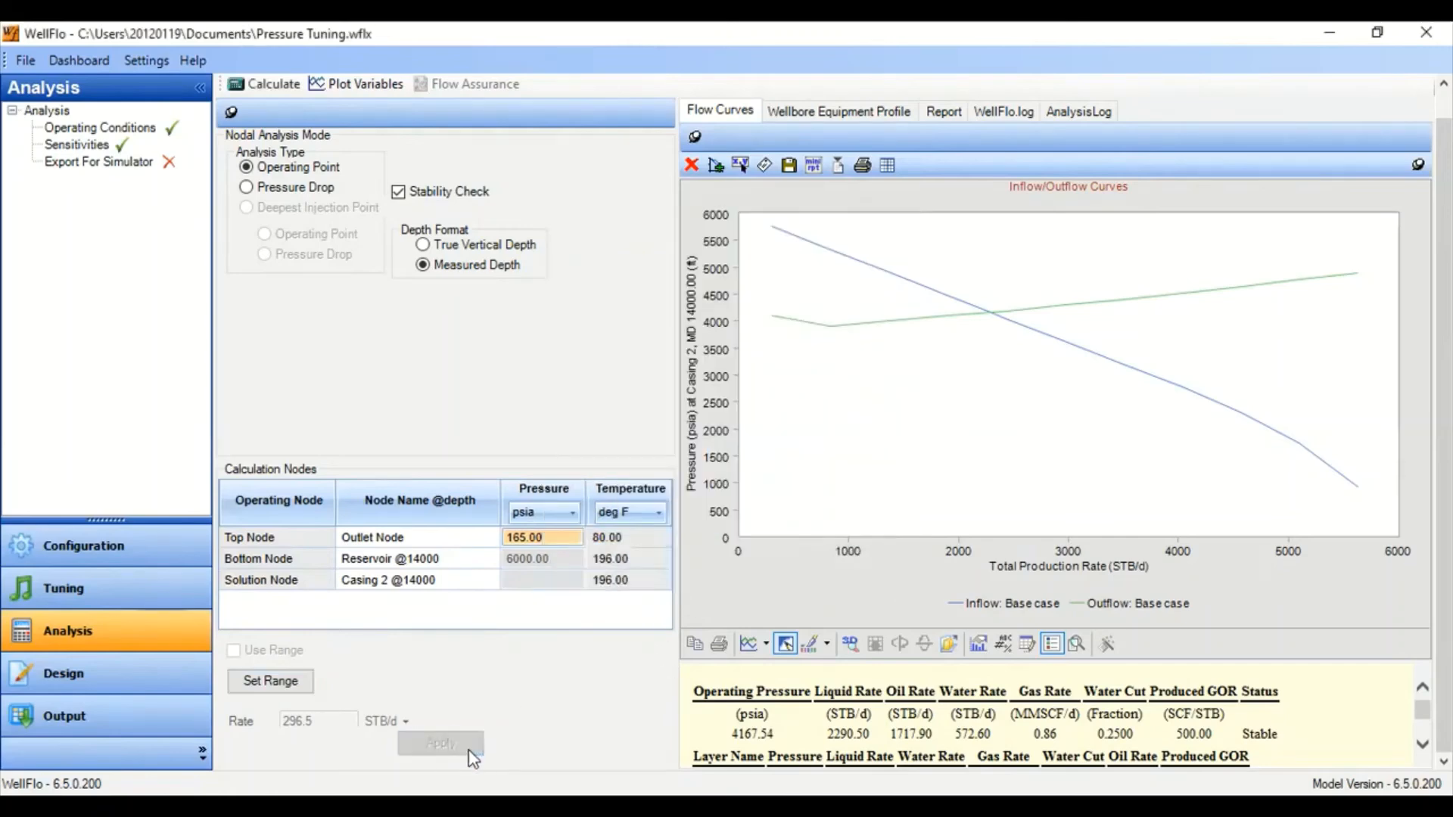
# Calculate the operating point and review the inflow and outflow curves together with the results table
pyautogui.click(278, 87)
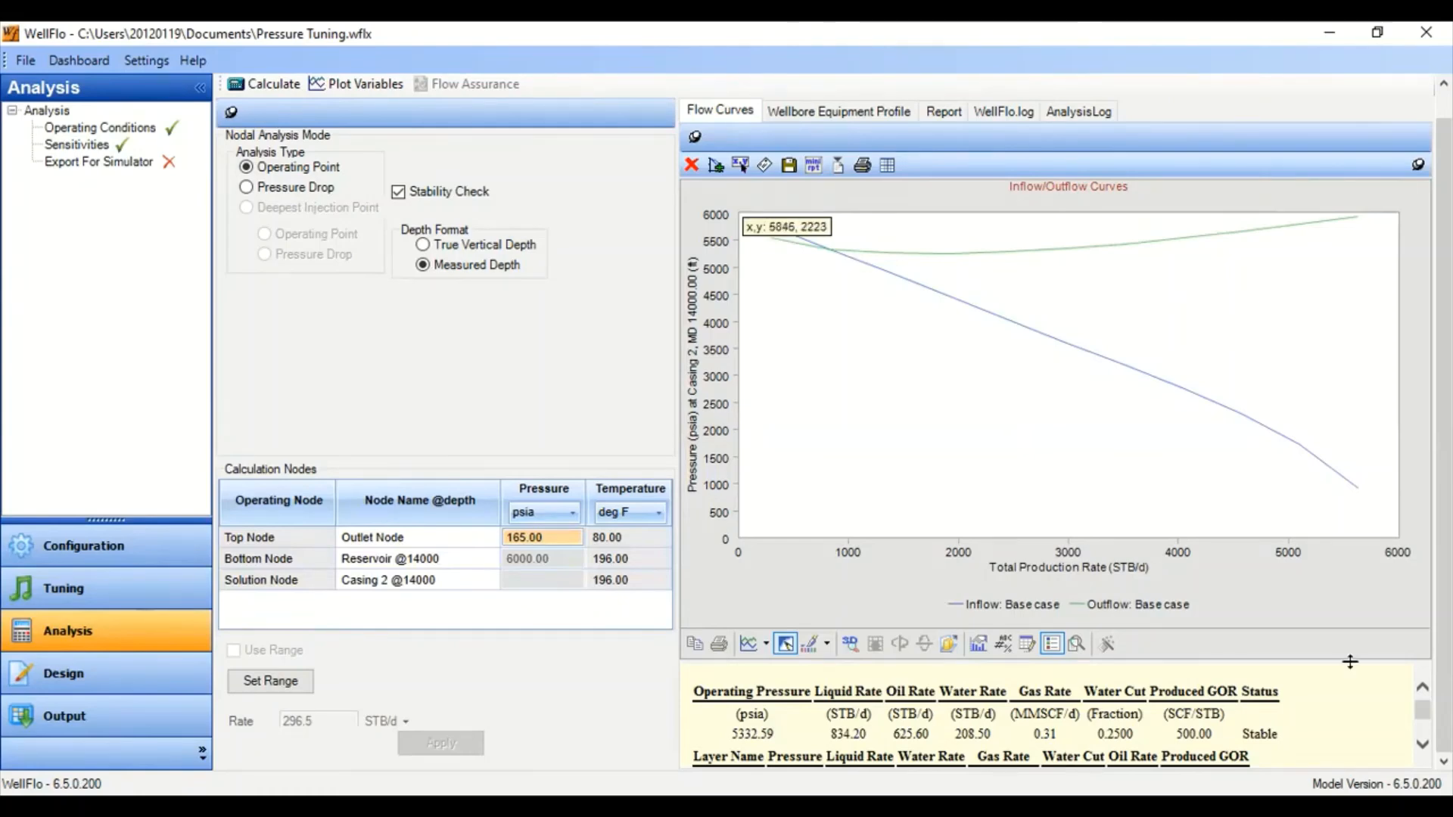
pyautogui.moveTo(1355, 662); pyautogui.dragTo(1314, 519)
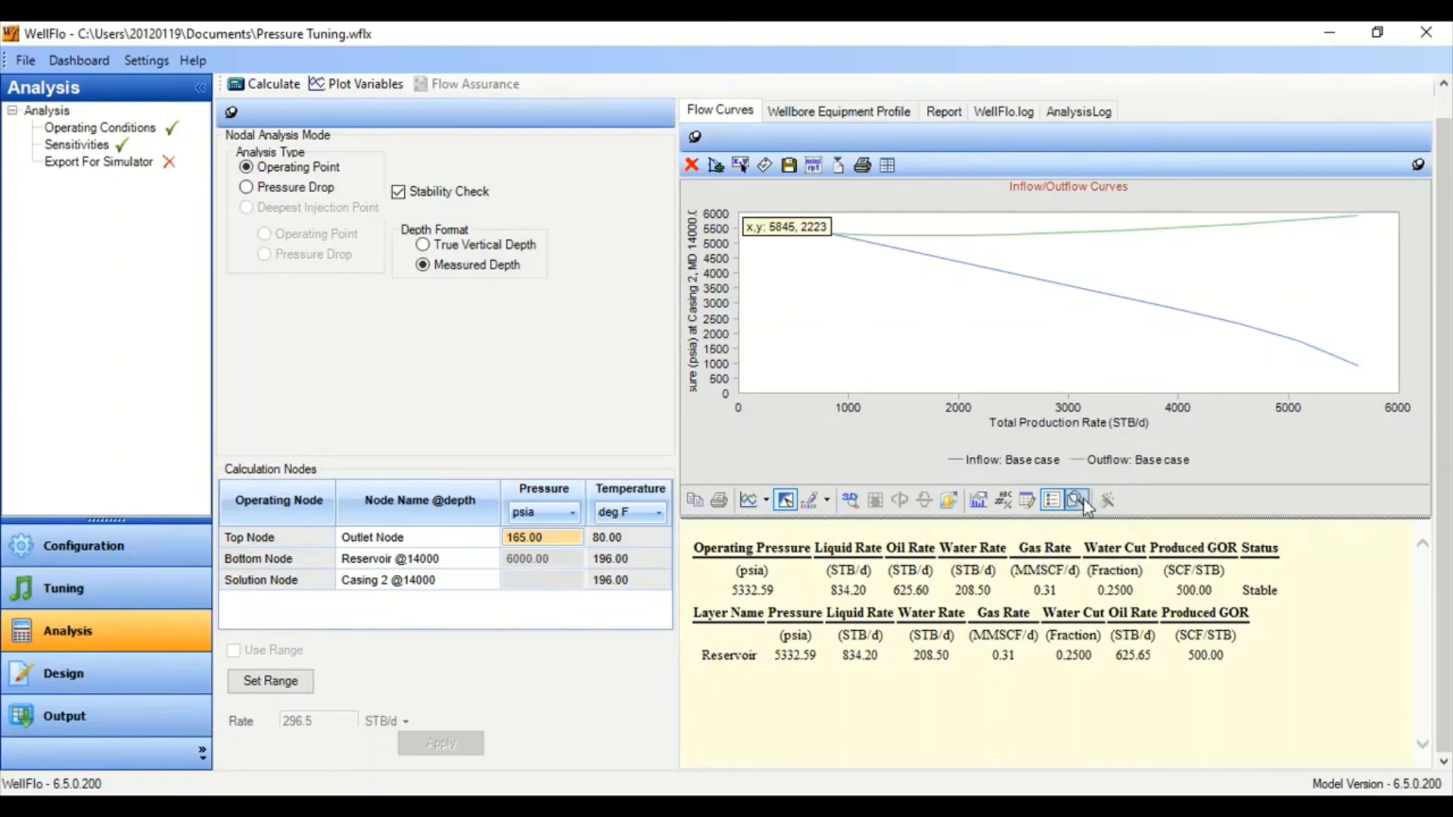
pyautogui.moveTo(1120, 519); pyautogui.dragTo(1117, 690)
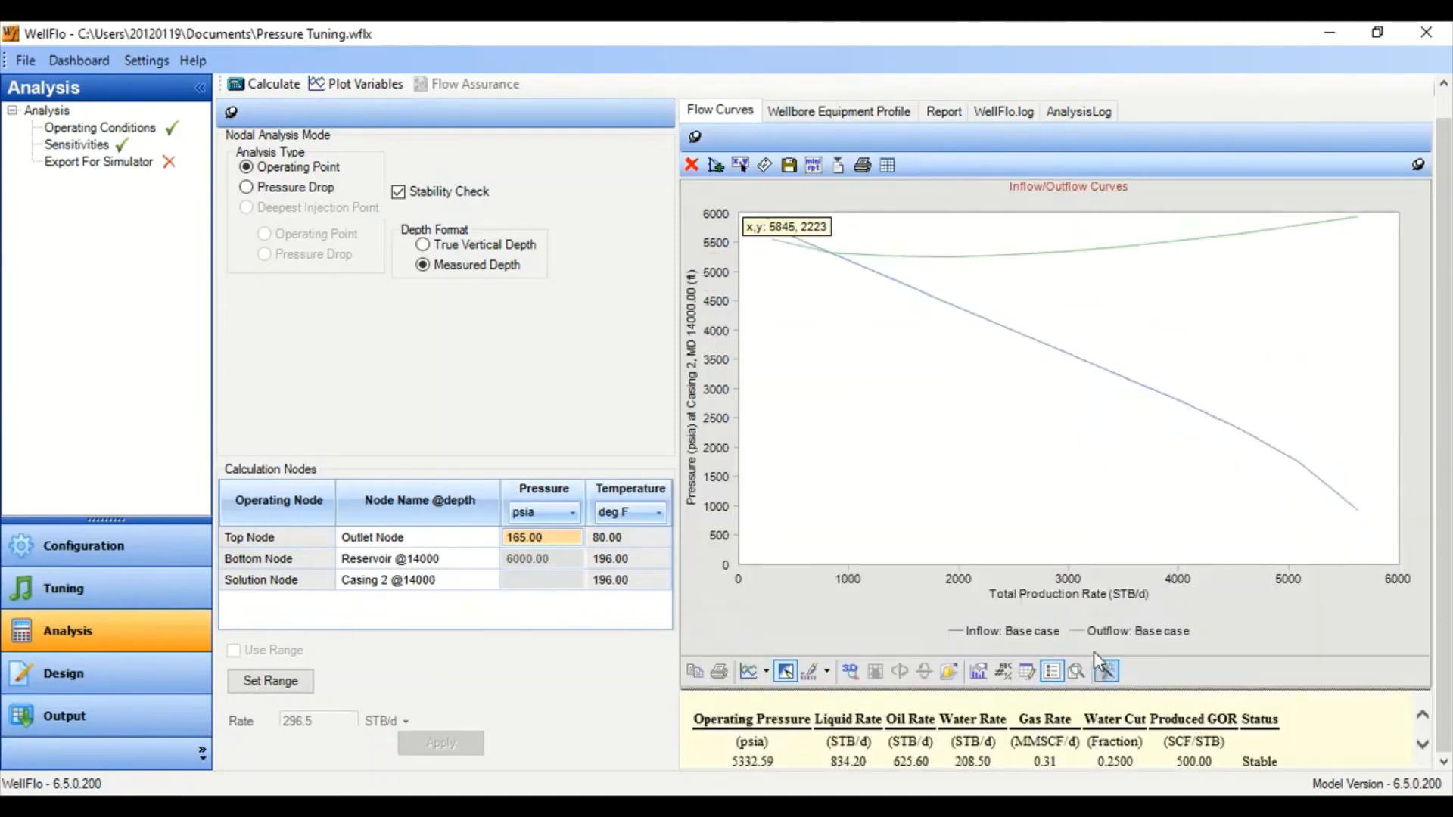
# Review the wellbore pressure and temperature profile against measured depth for the calculated operating point
pyautogui.click(829, 120)
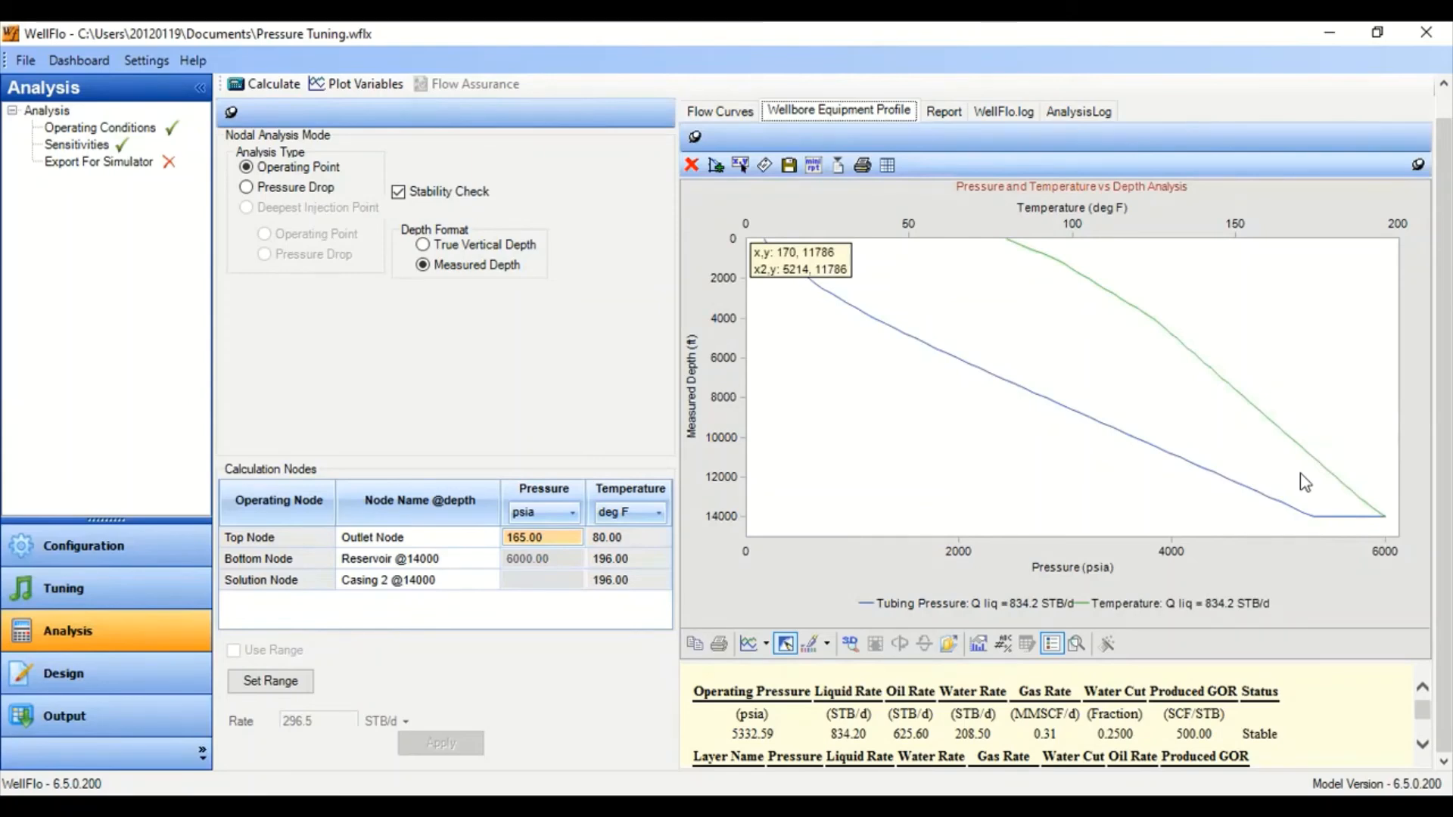
# Add a well and riser flow correlation sensitivity with Duns and Ros (Std), Beggs and Brill (std) and Hagedorn and Brown (Std)
pyautogui.click(76, 145)
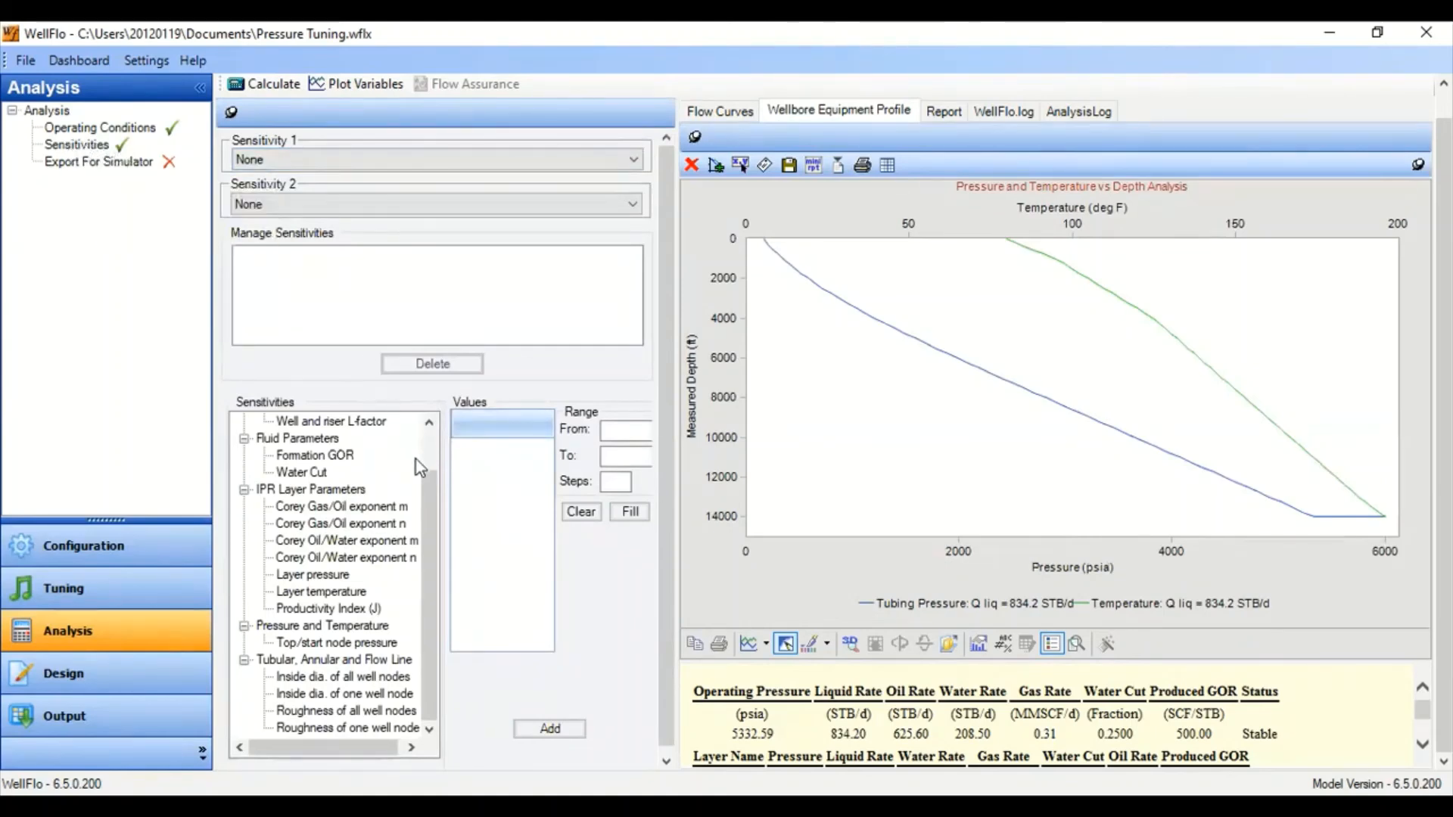
pyautogui.scroll(1, 433, 456)
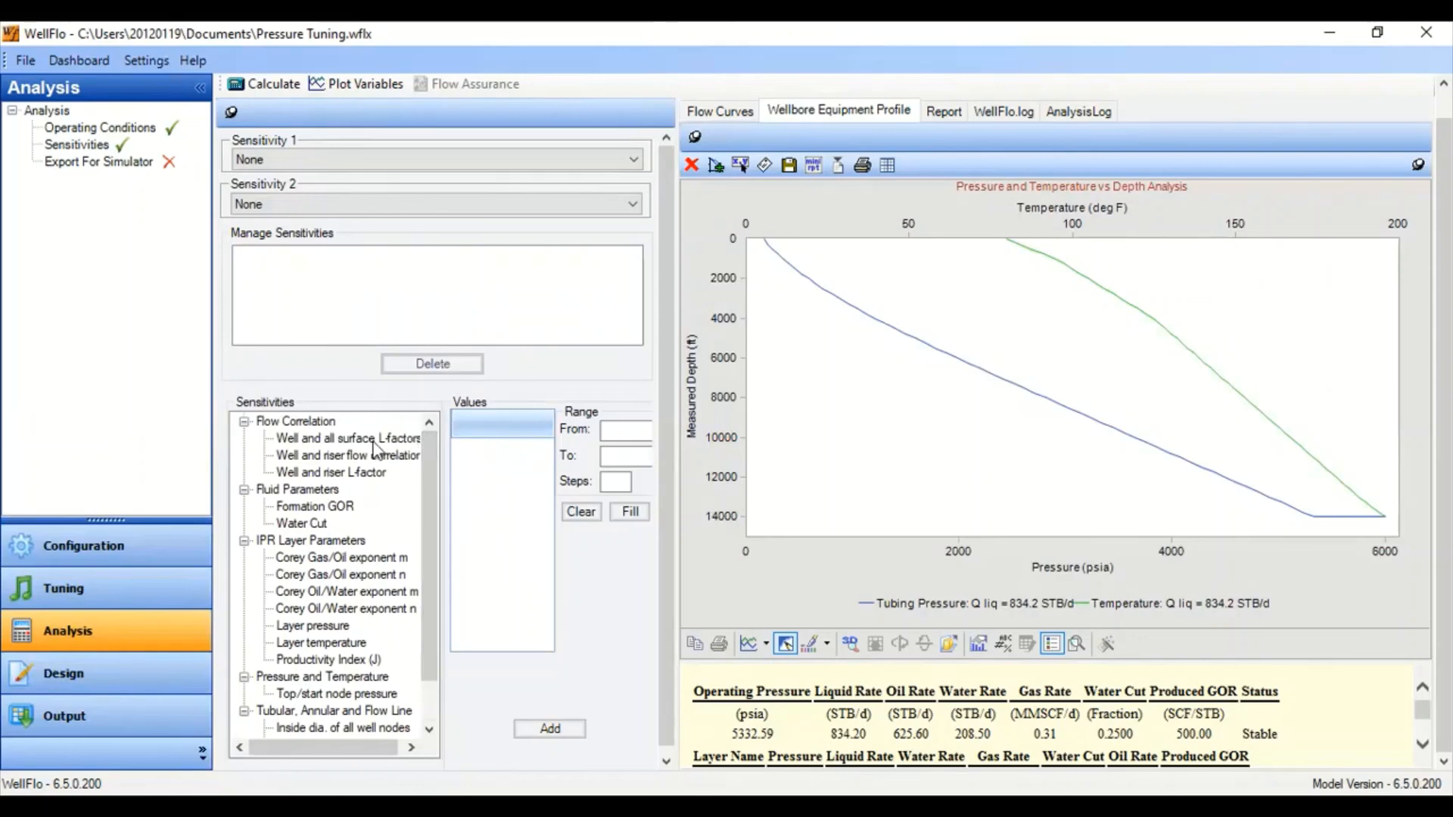
pyautogui.click(316, 458)
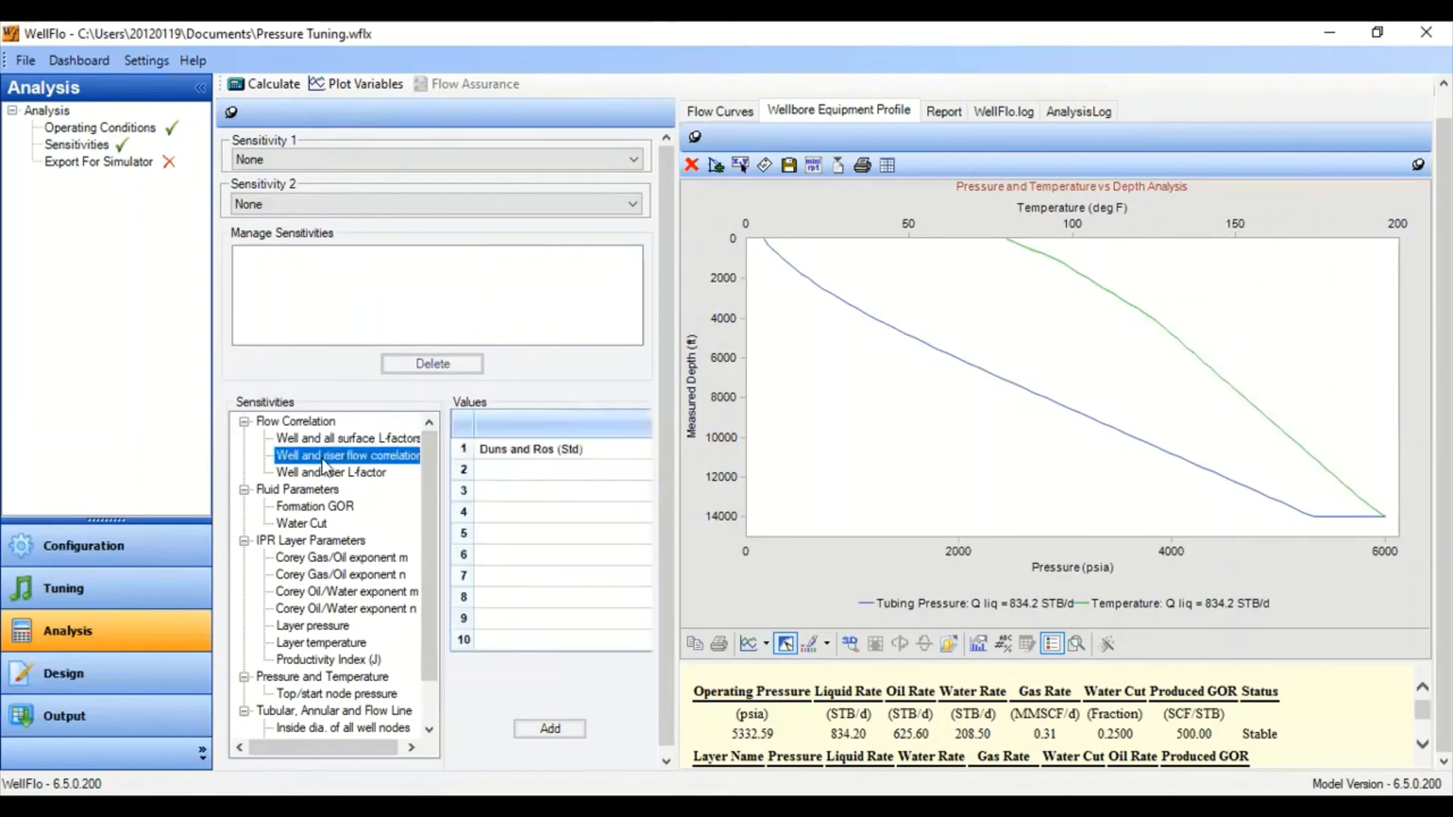
pyautogui.click(509, 474)
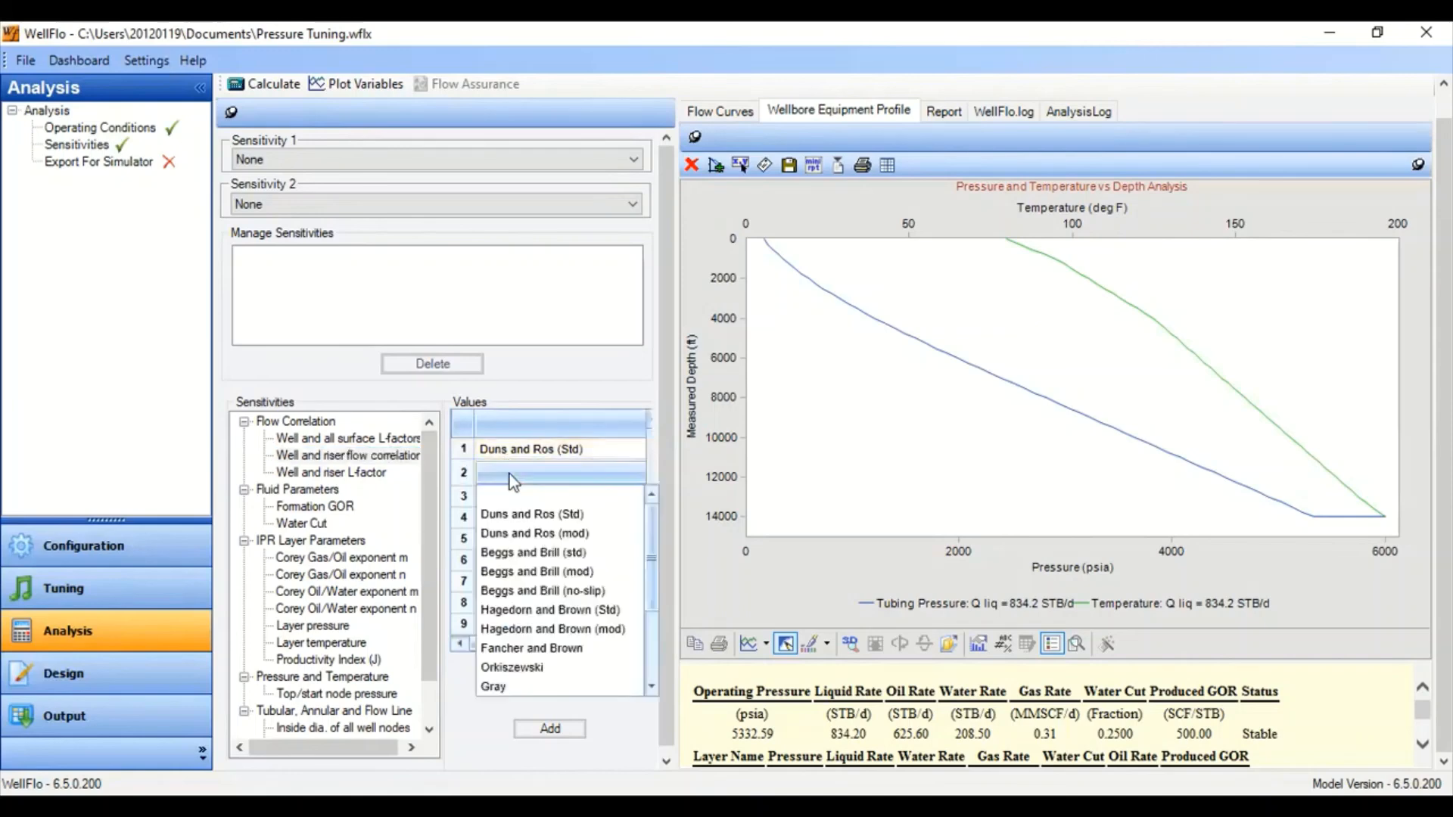
pyautogui.click(566, 554)
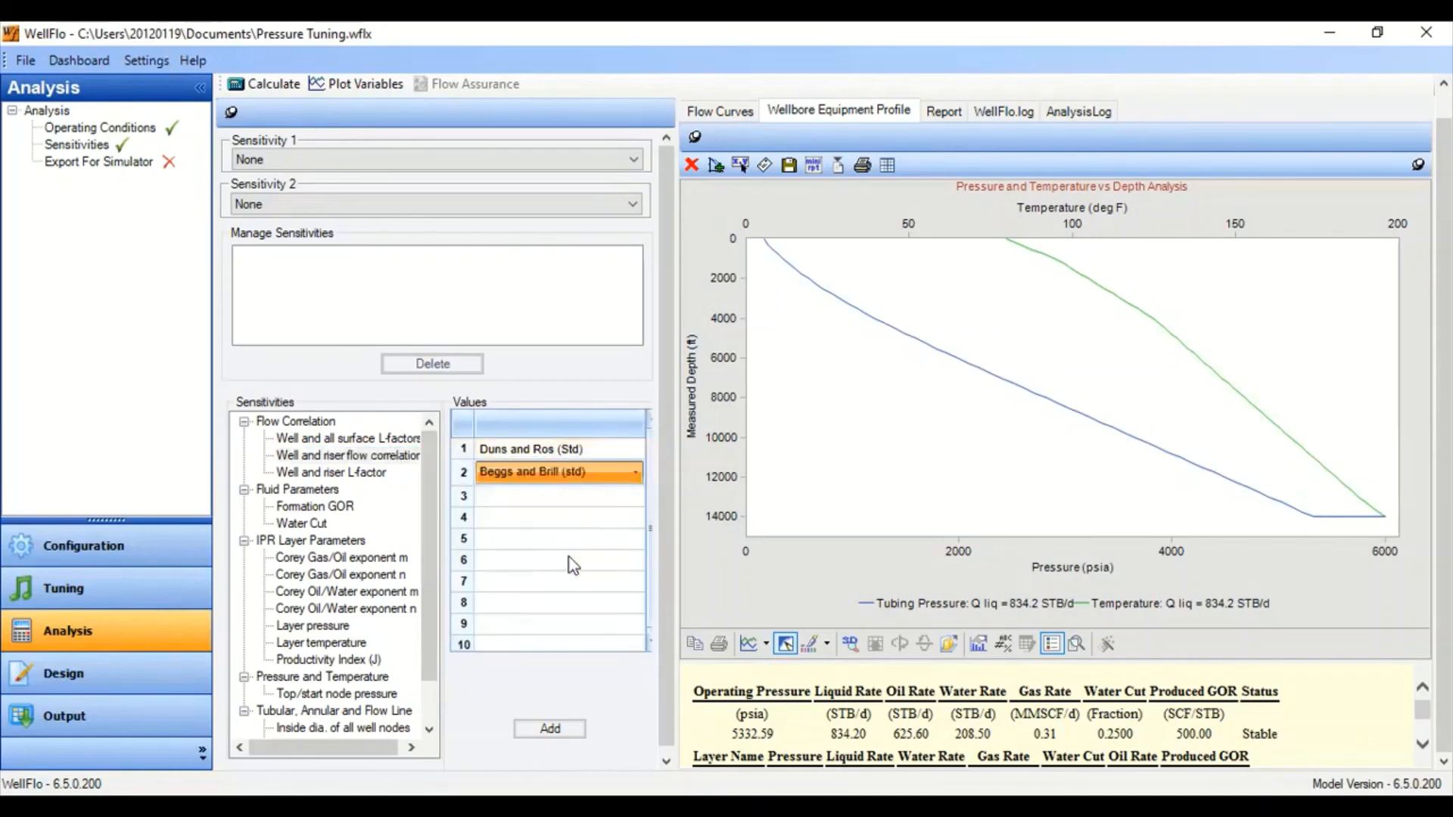
pyautogui.click(555, 496)
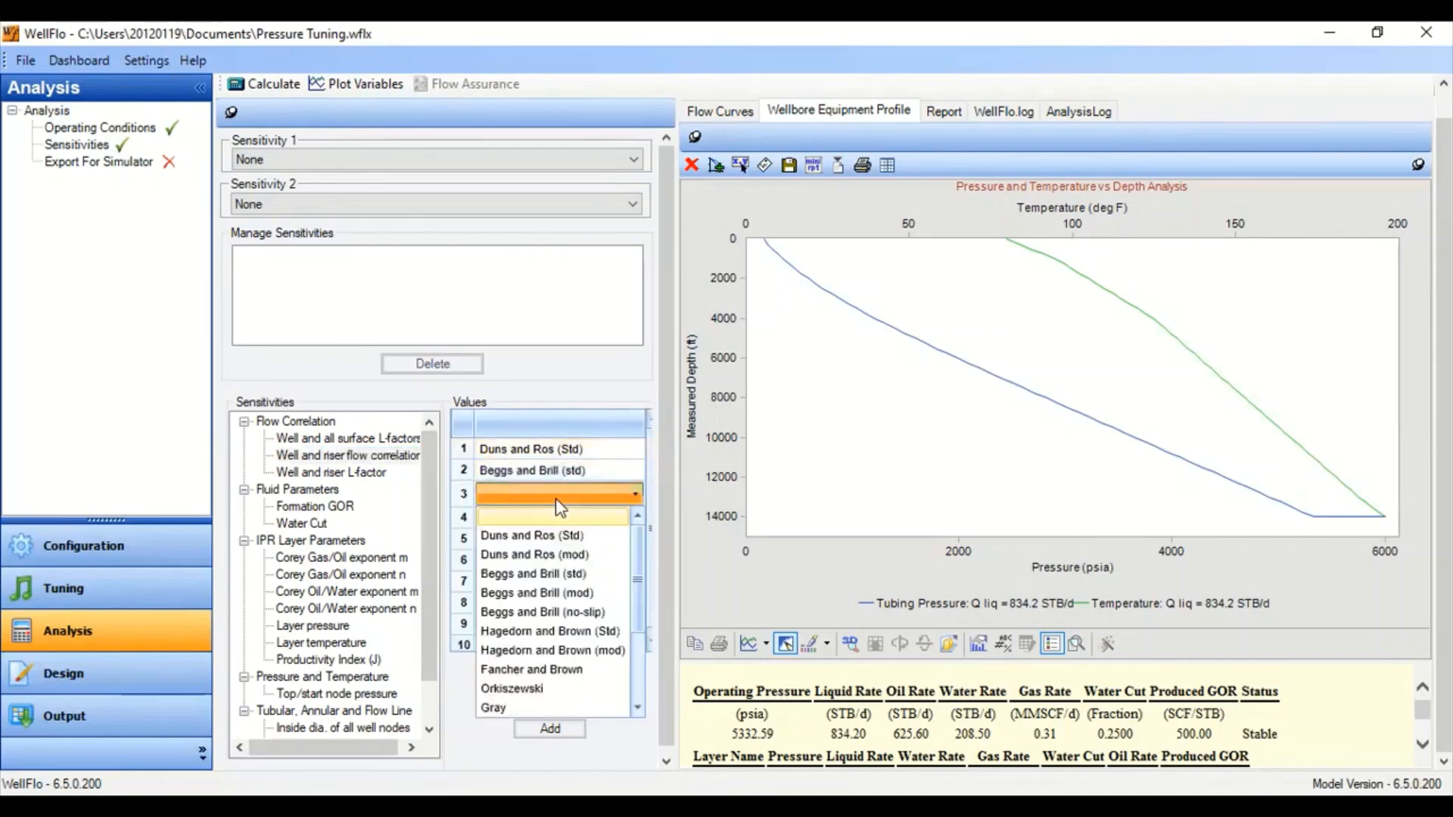
pyautogui.click(580, 634)
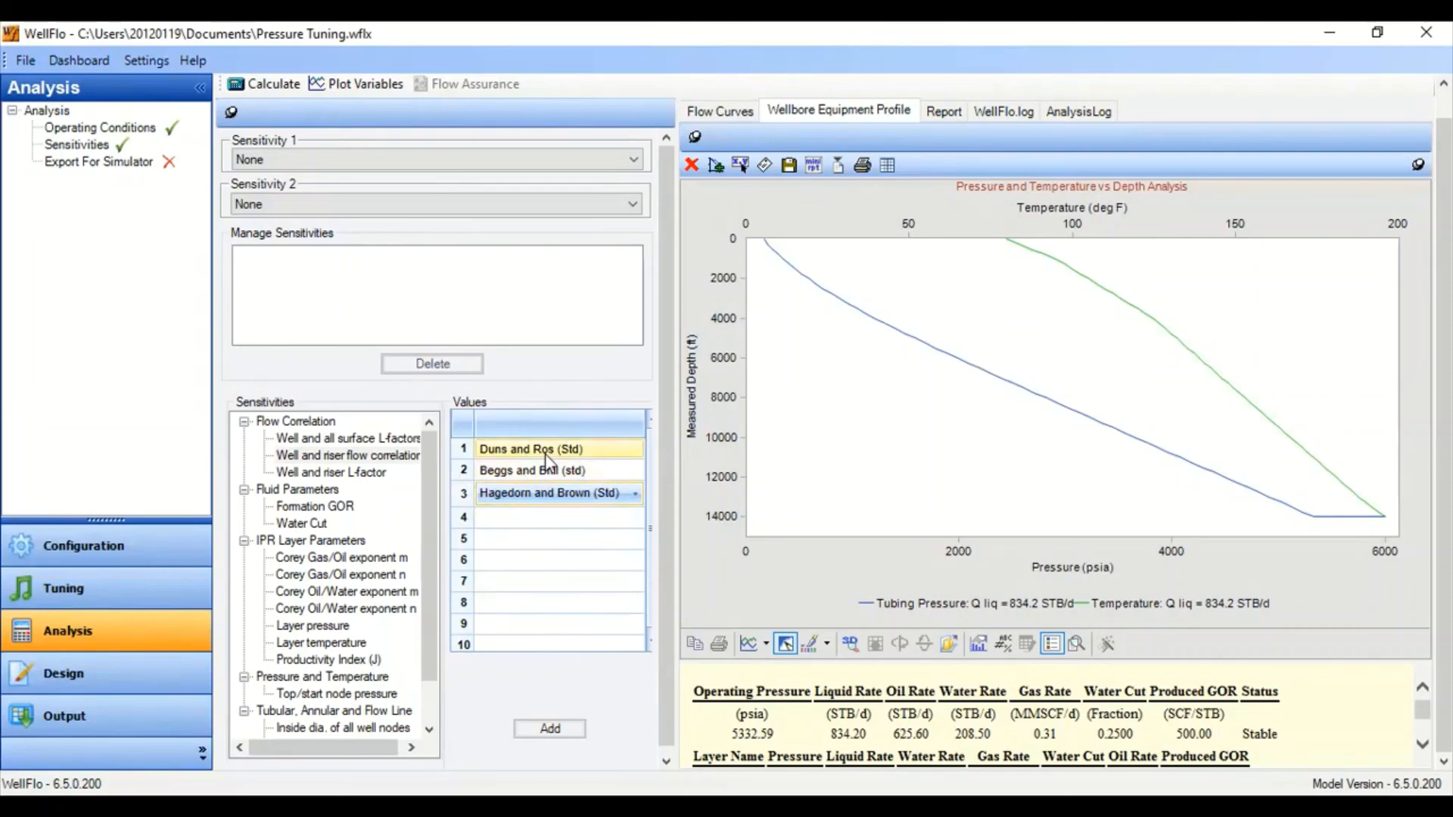
pyautogui.click(550, 728)
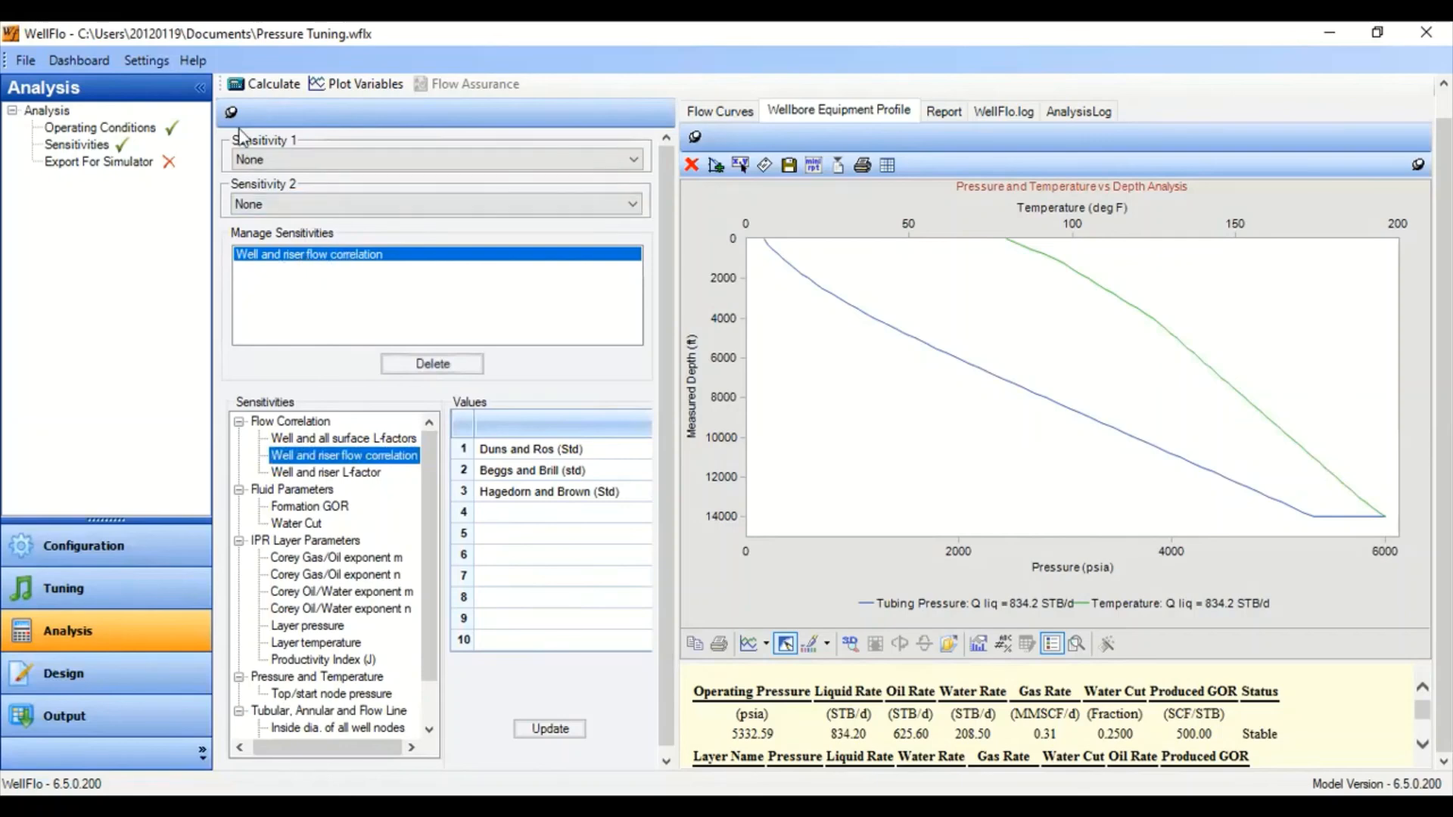
# Assign the well and riser flow correlation as Sensitivity 1, leaving Sensitivity 2 at None, and calculate the analysis
pyautogui.click(279, 157)
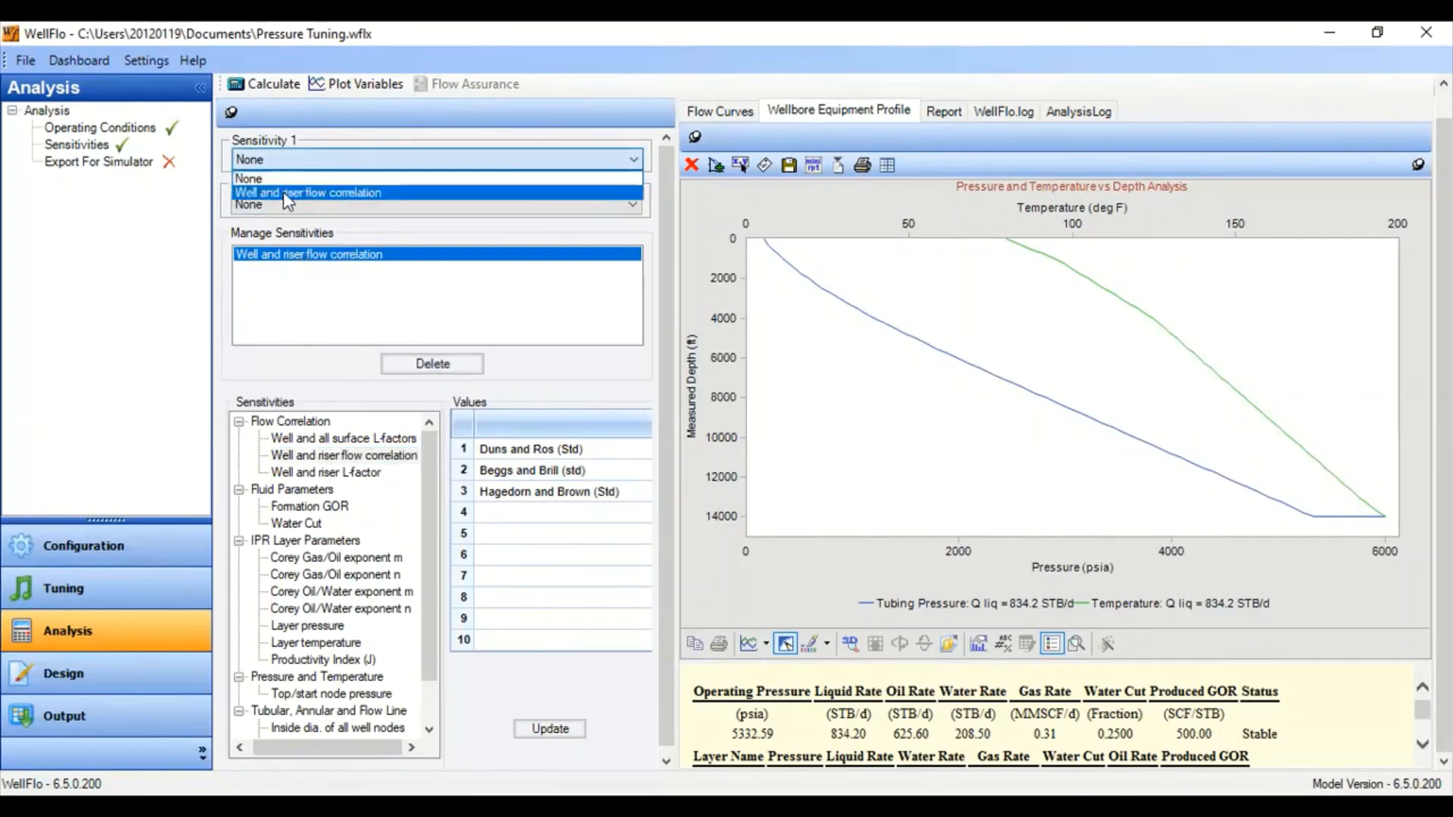
pyautogui.click(283, 192)
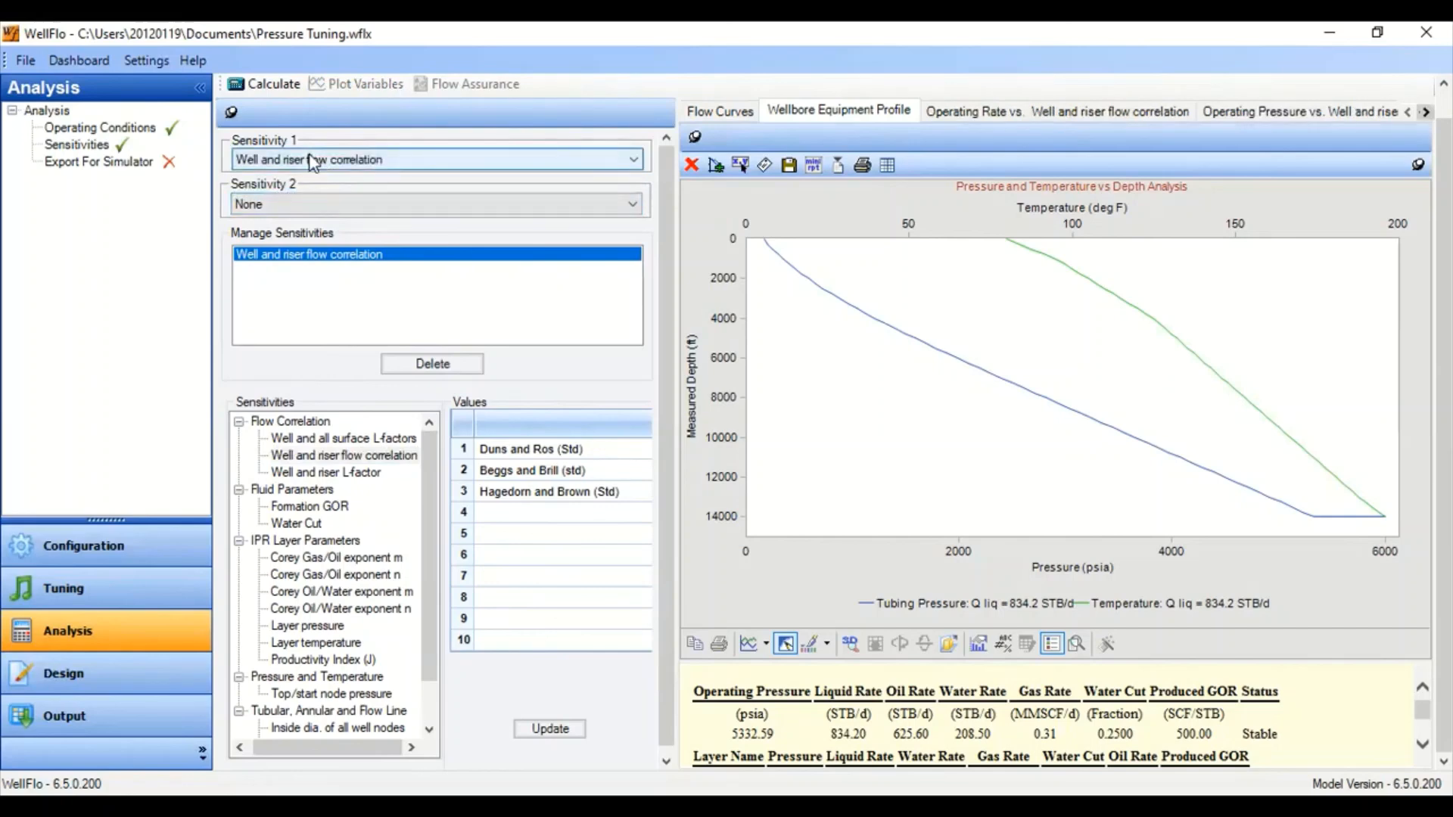
pyautogui.click(267, 87)
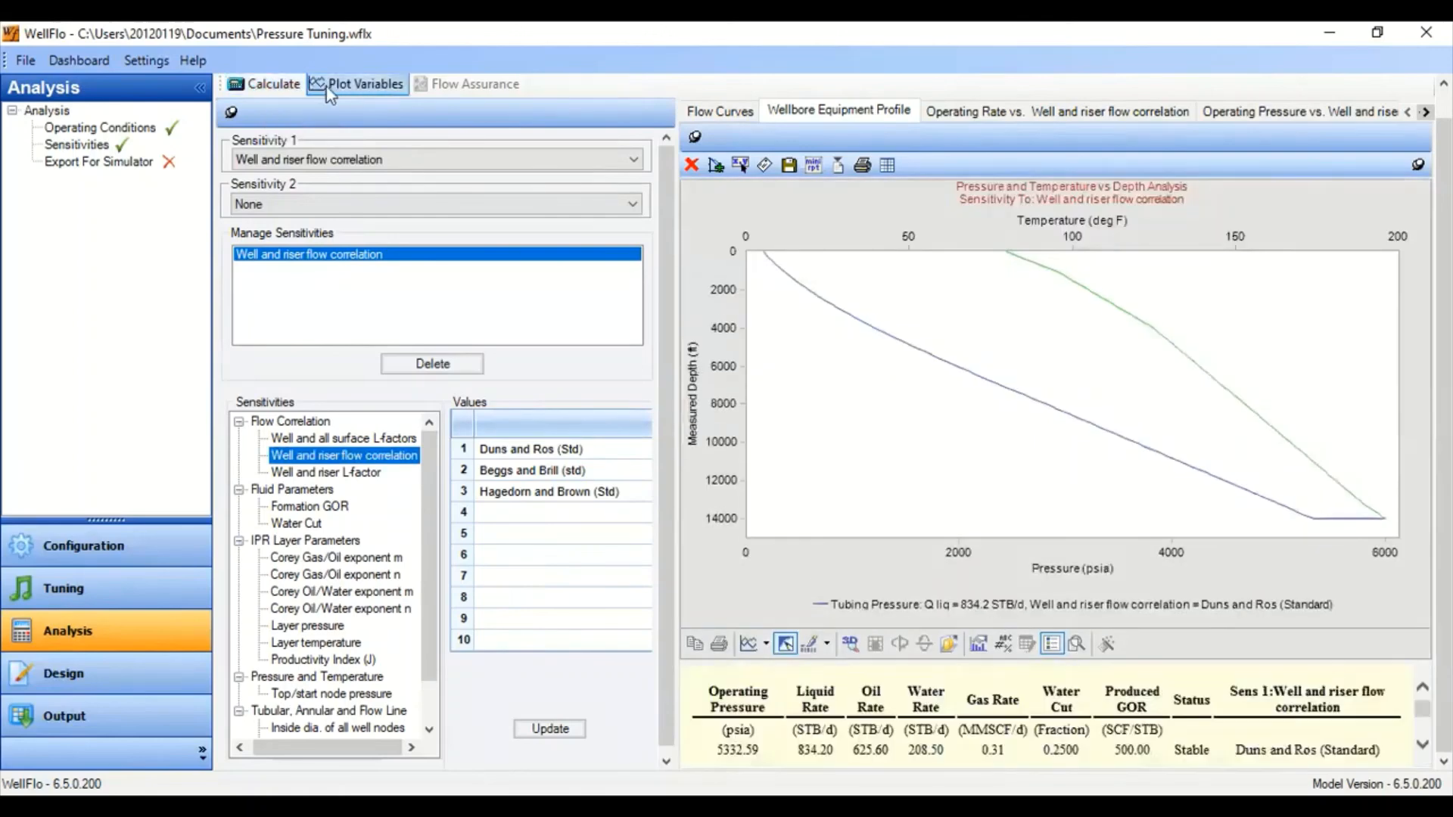
# Plot all three flow correlation sensitivity cases together and compare them in the wellbore profile and the inflow/outflow curves
pyautogui.click(369, 86)
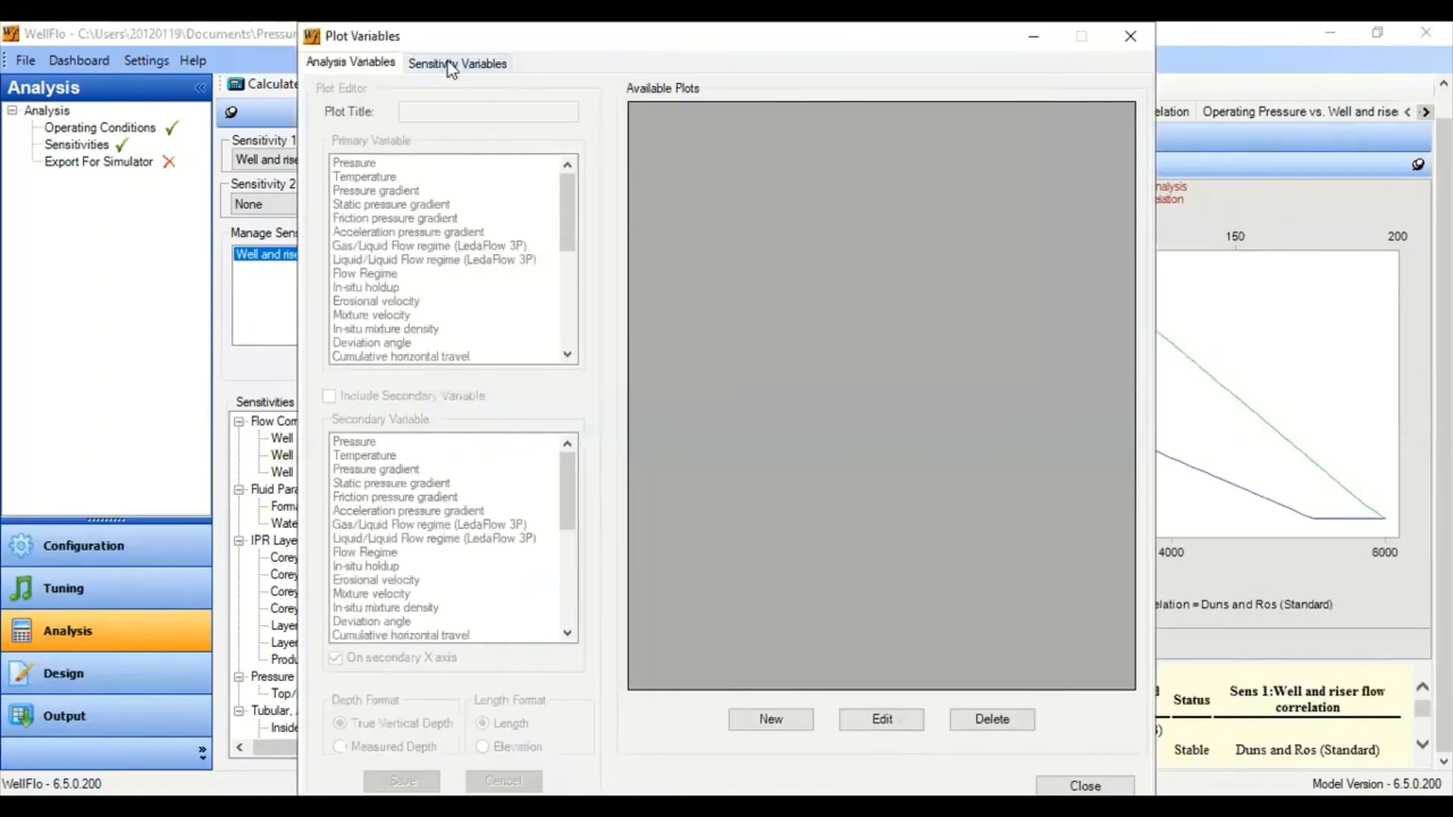
pyautogui.click(465, 67)
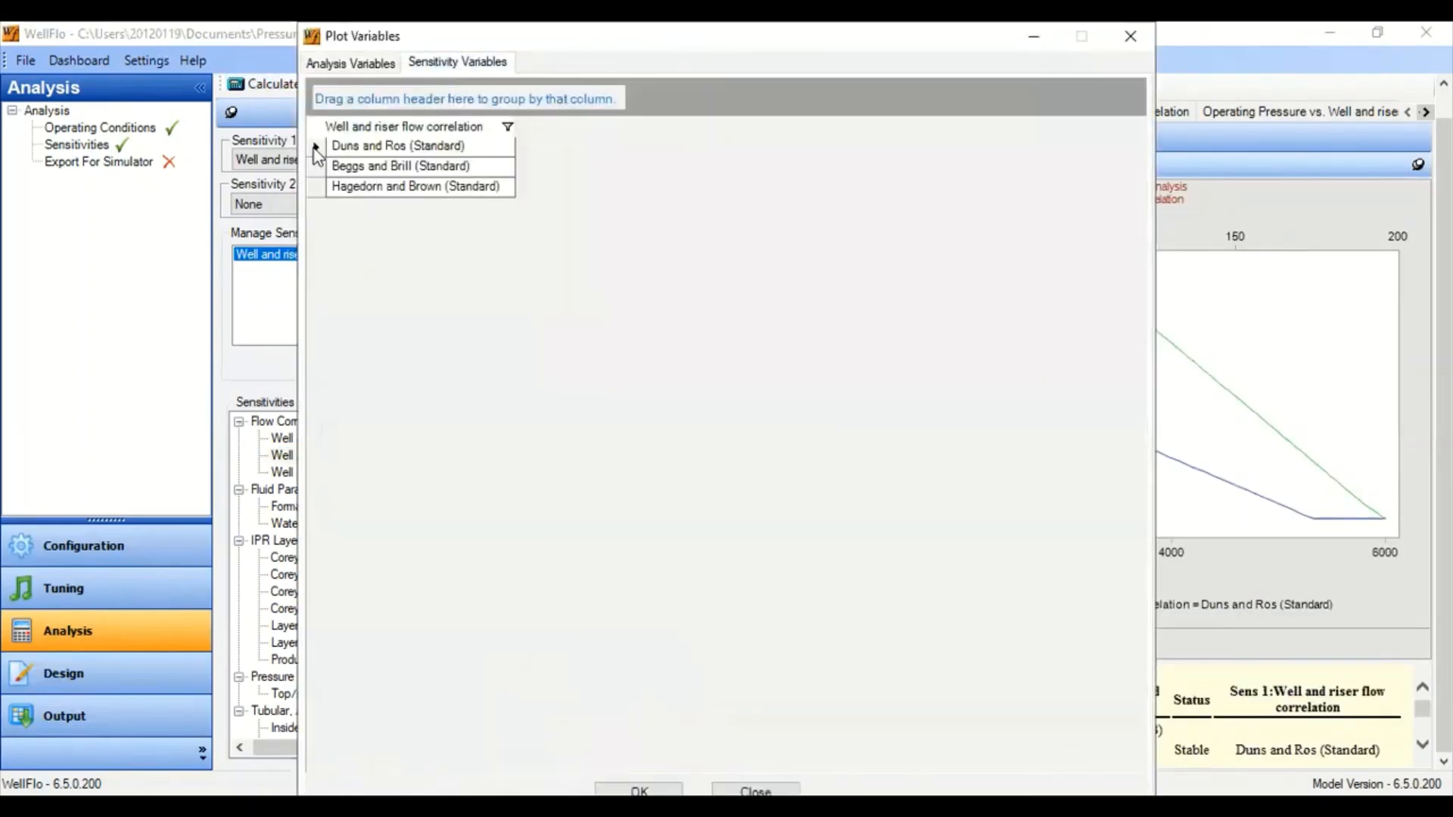
pyautogui.moveTo(316, 145); pyautogui.dragTo(321, 199)
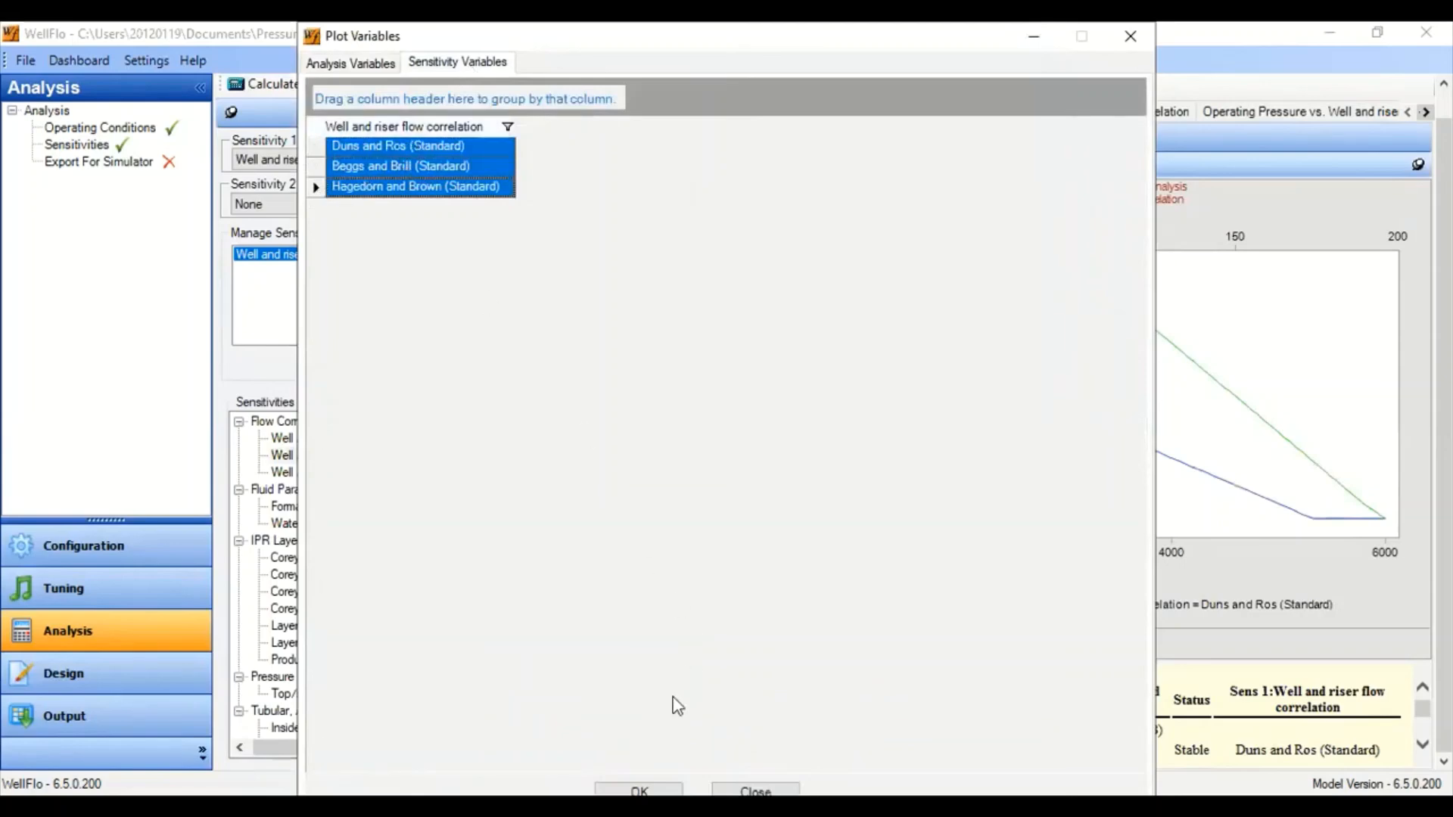
pyautogui.click(639, 790)
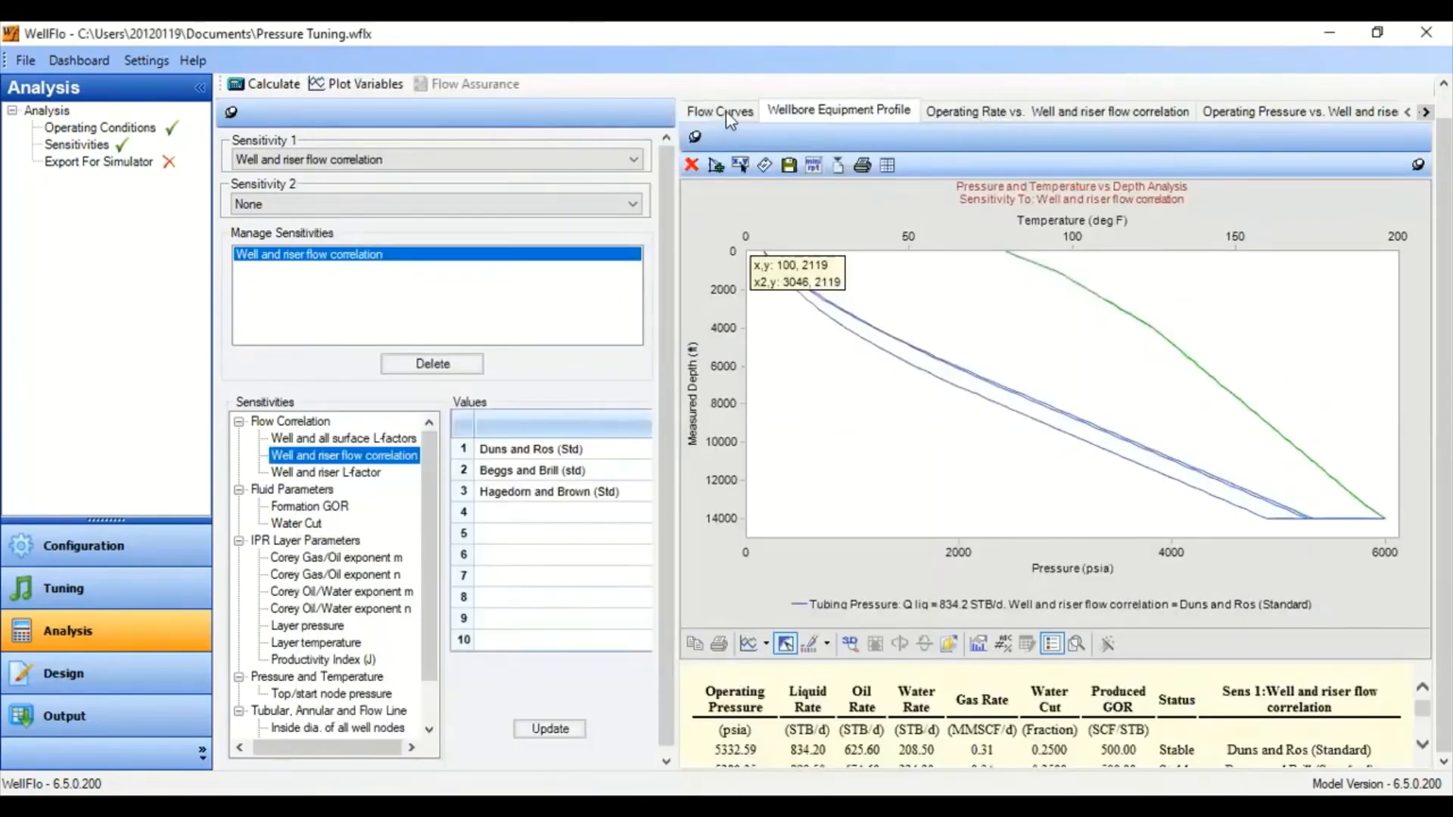
pyautogui.click(724, 111)
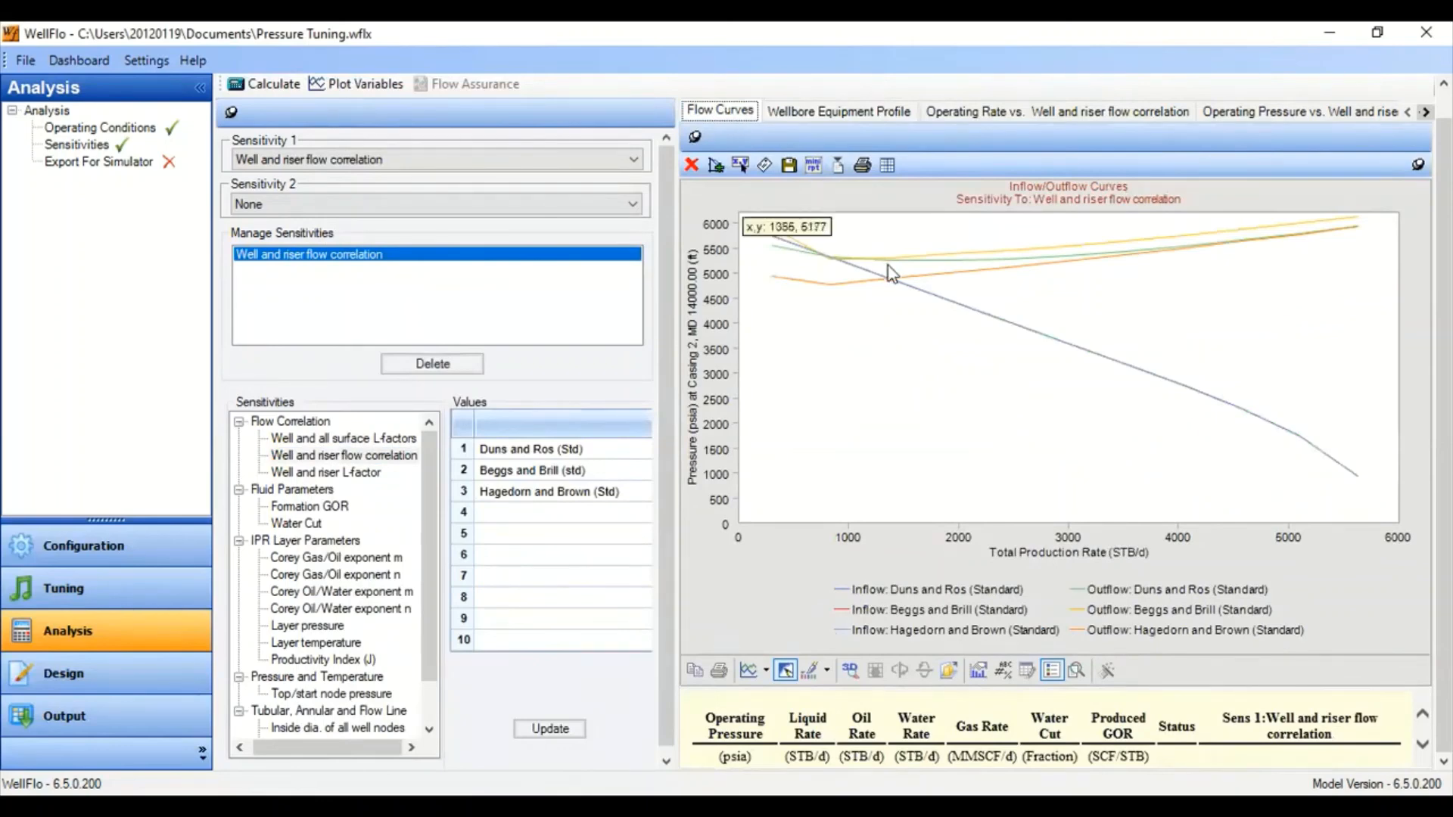